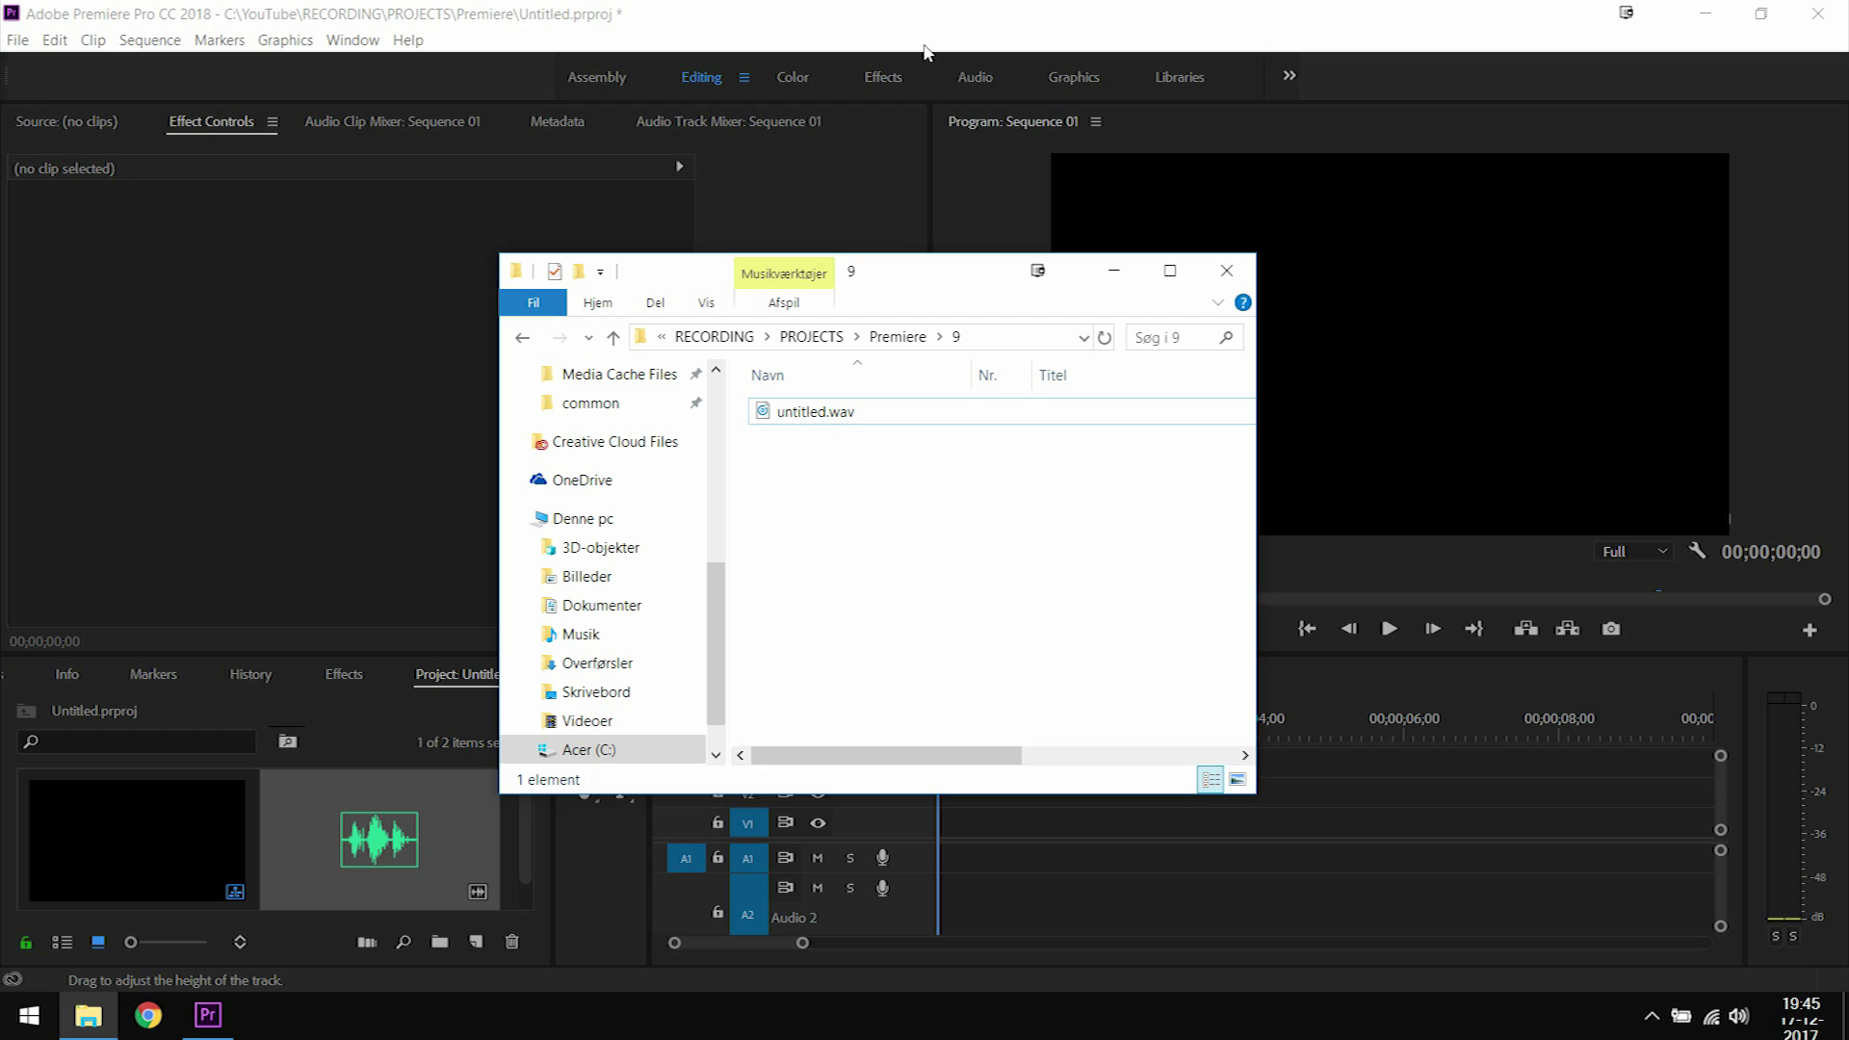
Open the untitled.wav recording from the folder in Adobe Audition CC 2018
{"action": "left_click", "coordinate": [829, 416]}
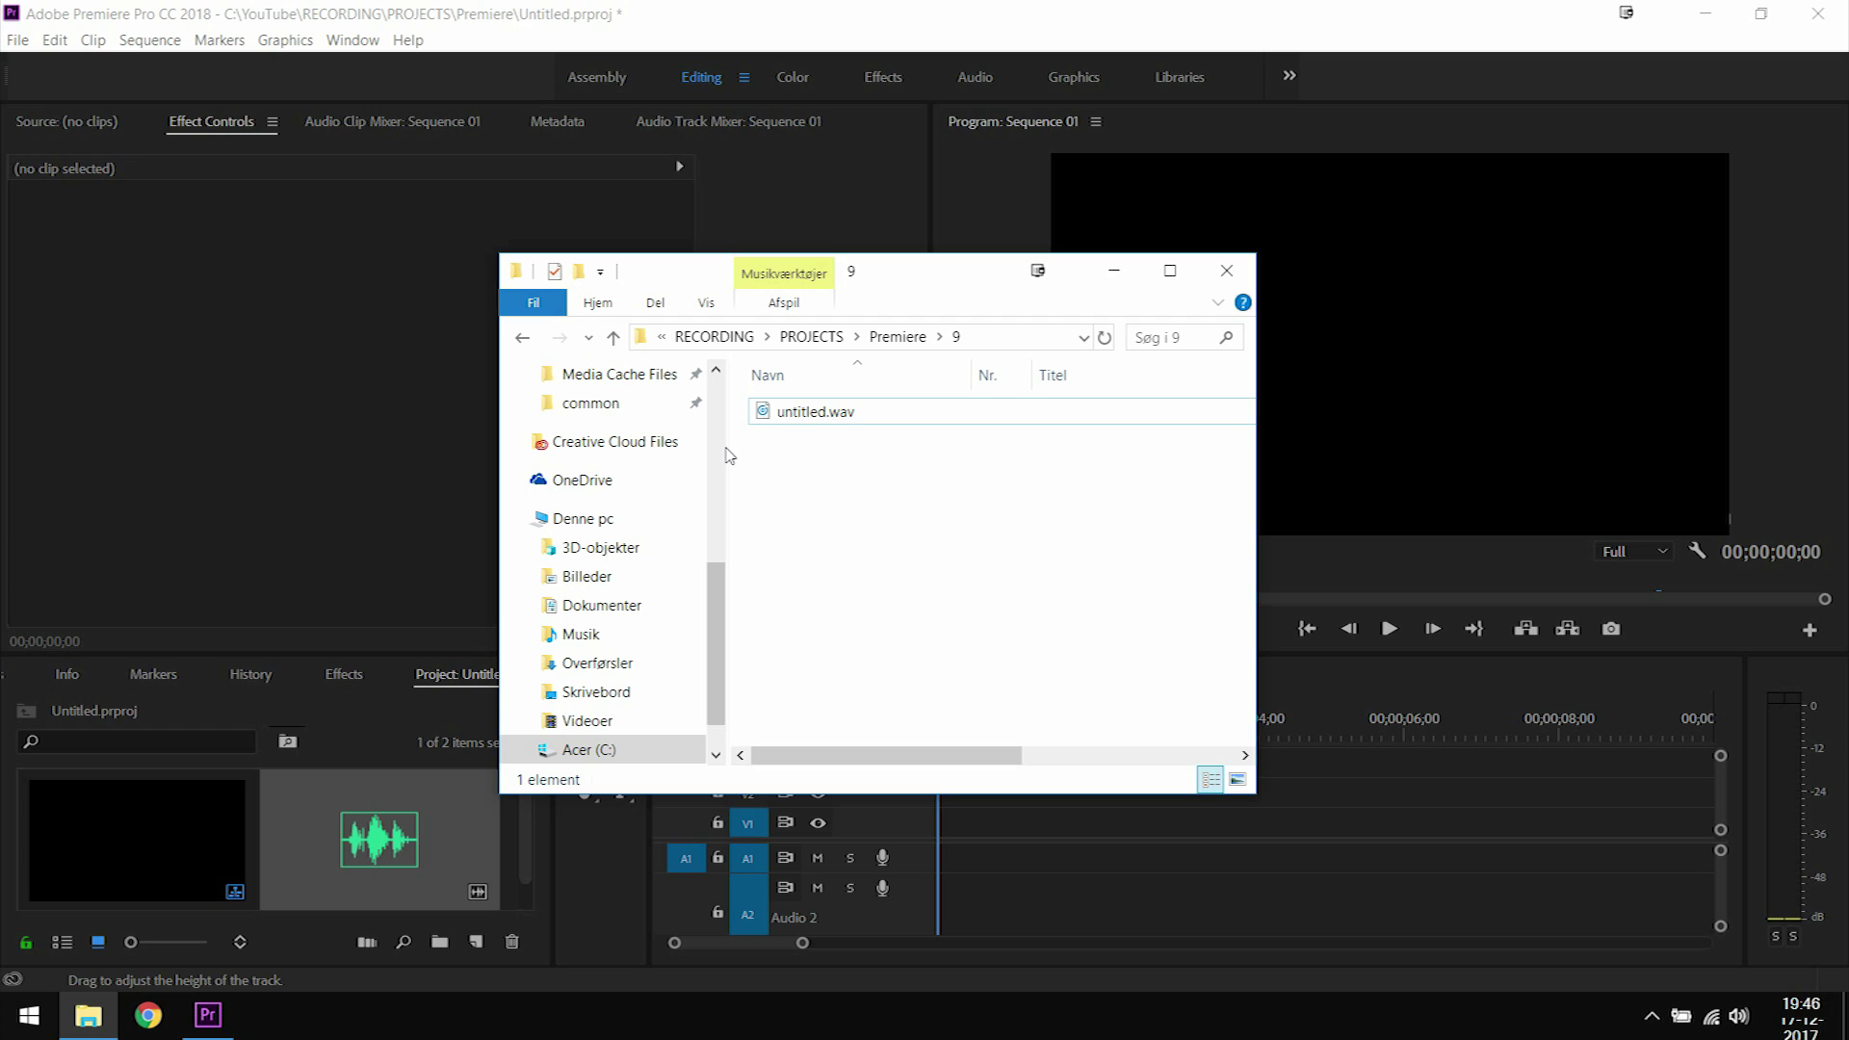
{"action": "left_click", "coordinate": [827, 416]}
{"action": "right_click", "coordinate": [827, 416]}
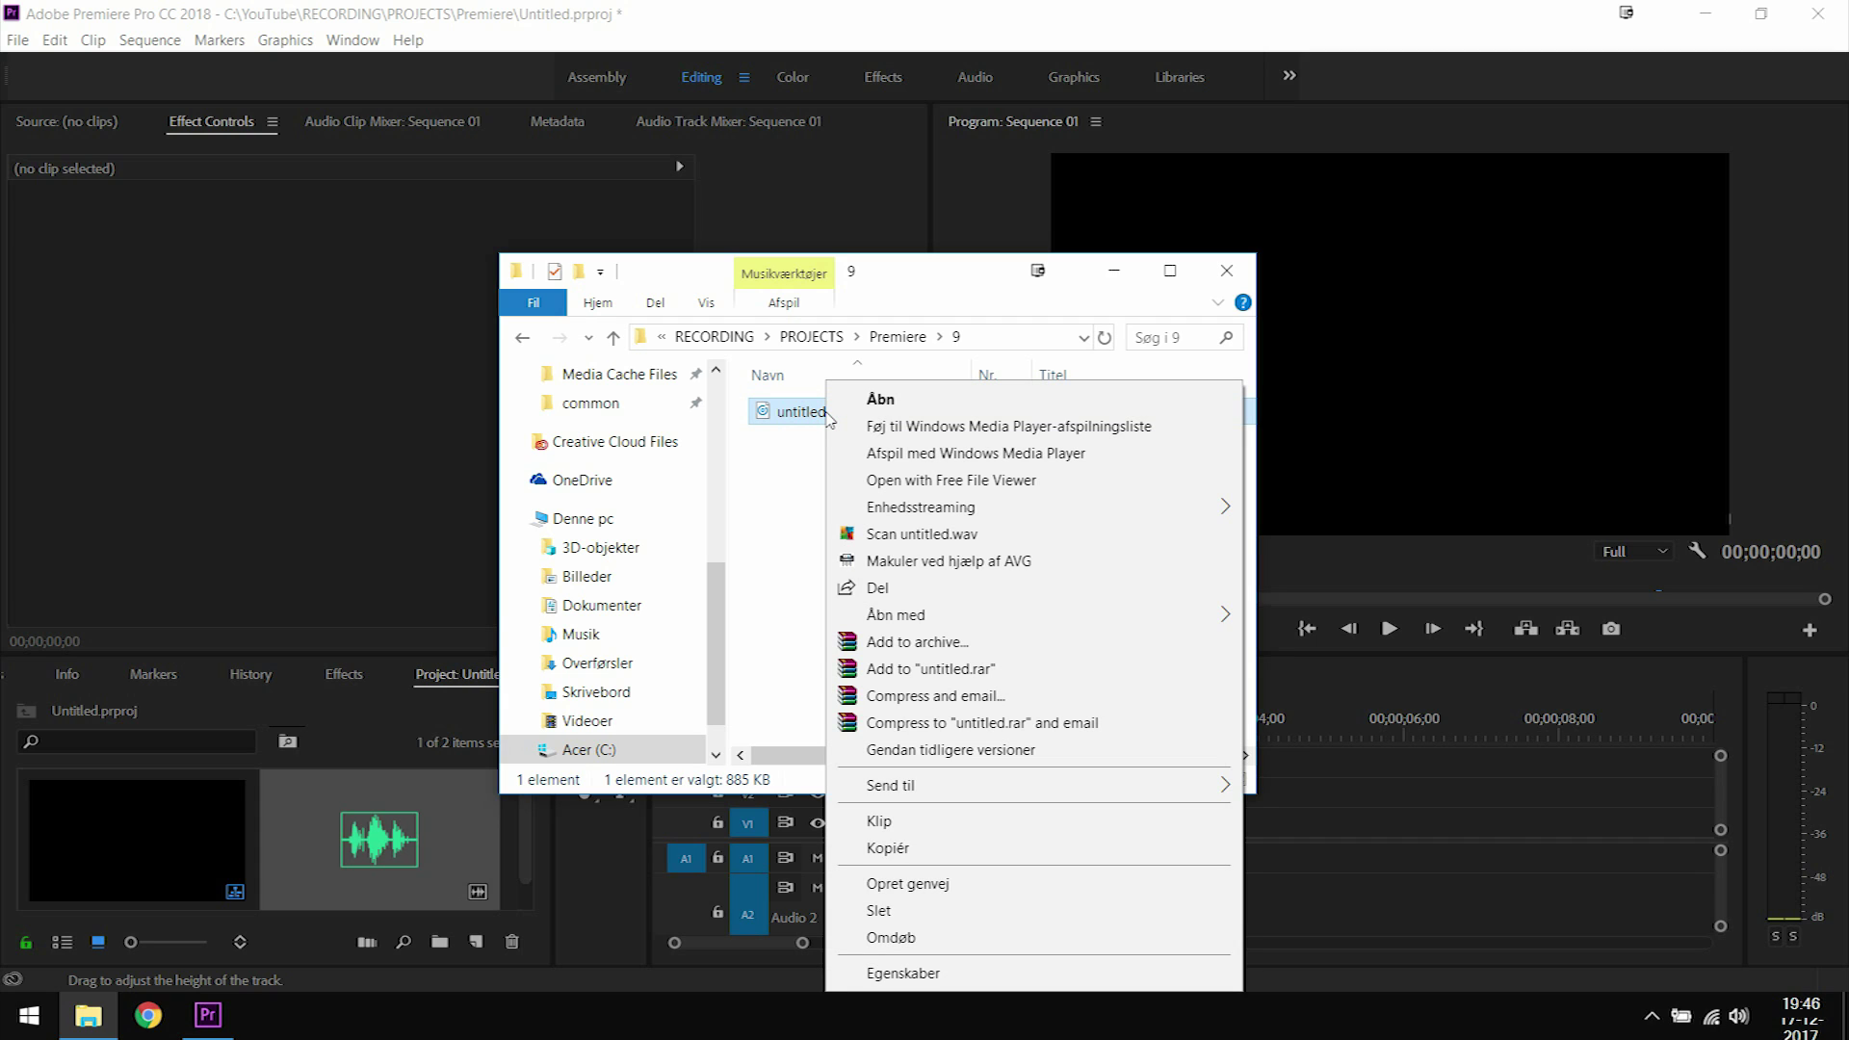
{"action": "mouse_move", "coordinate": [939, 618]}
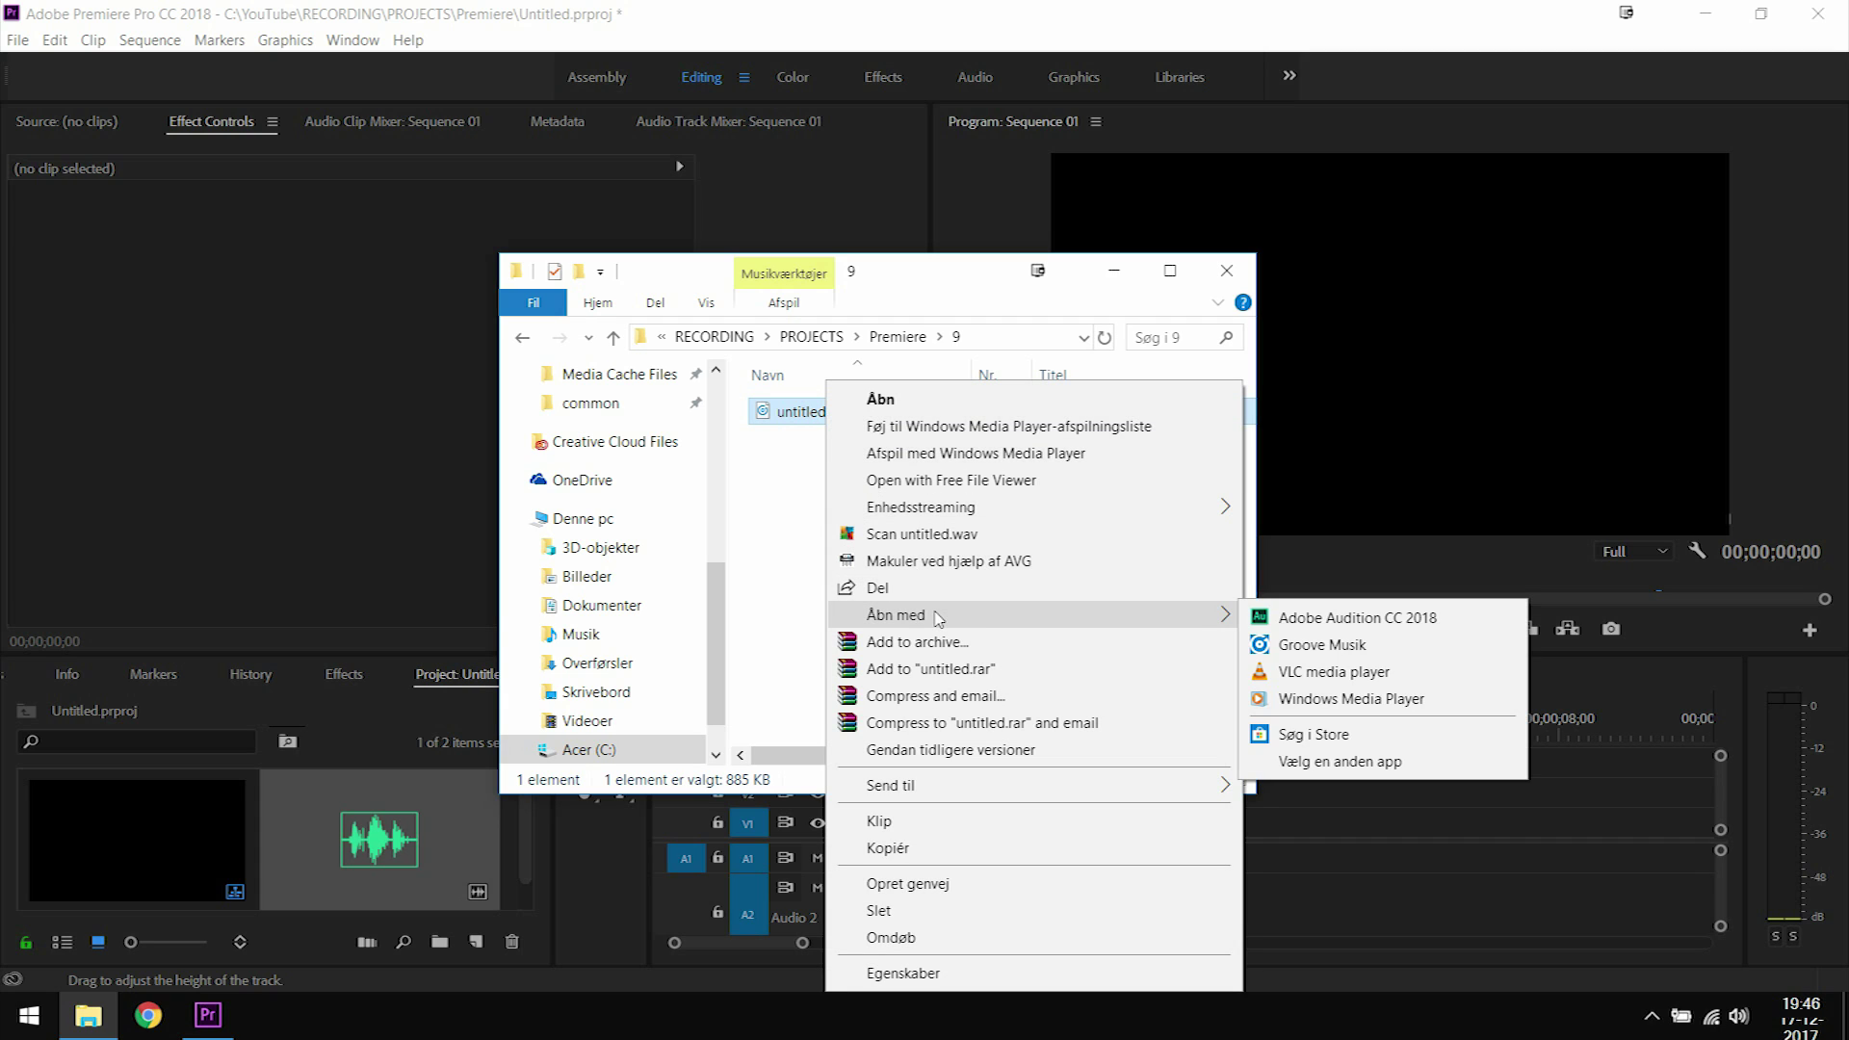
{"action": "left_click", "coordinate": [1258, 623]}
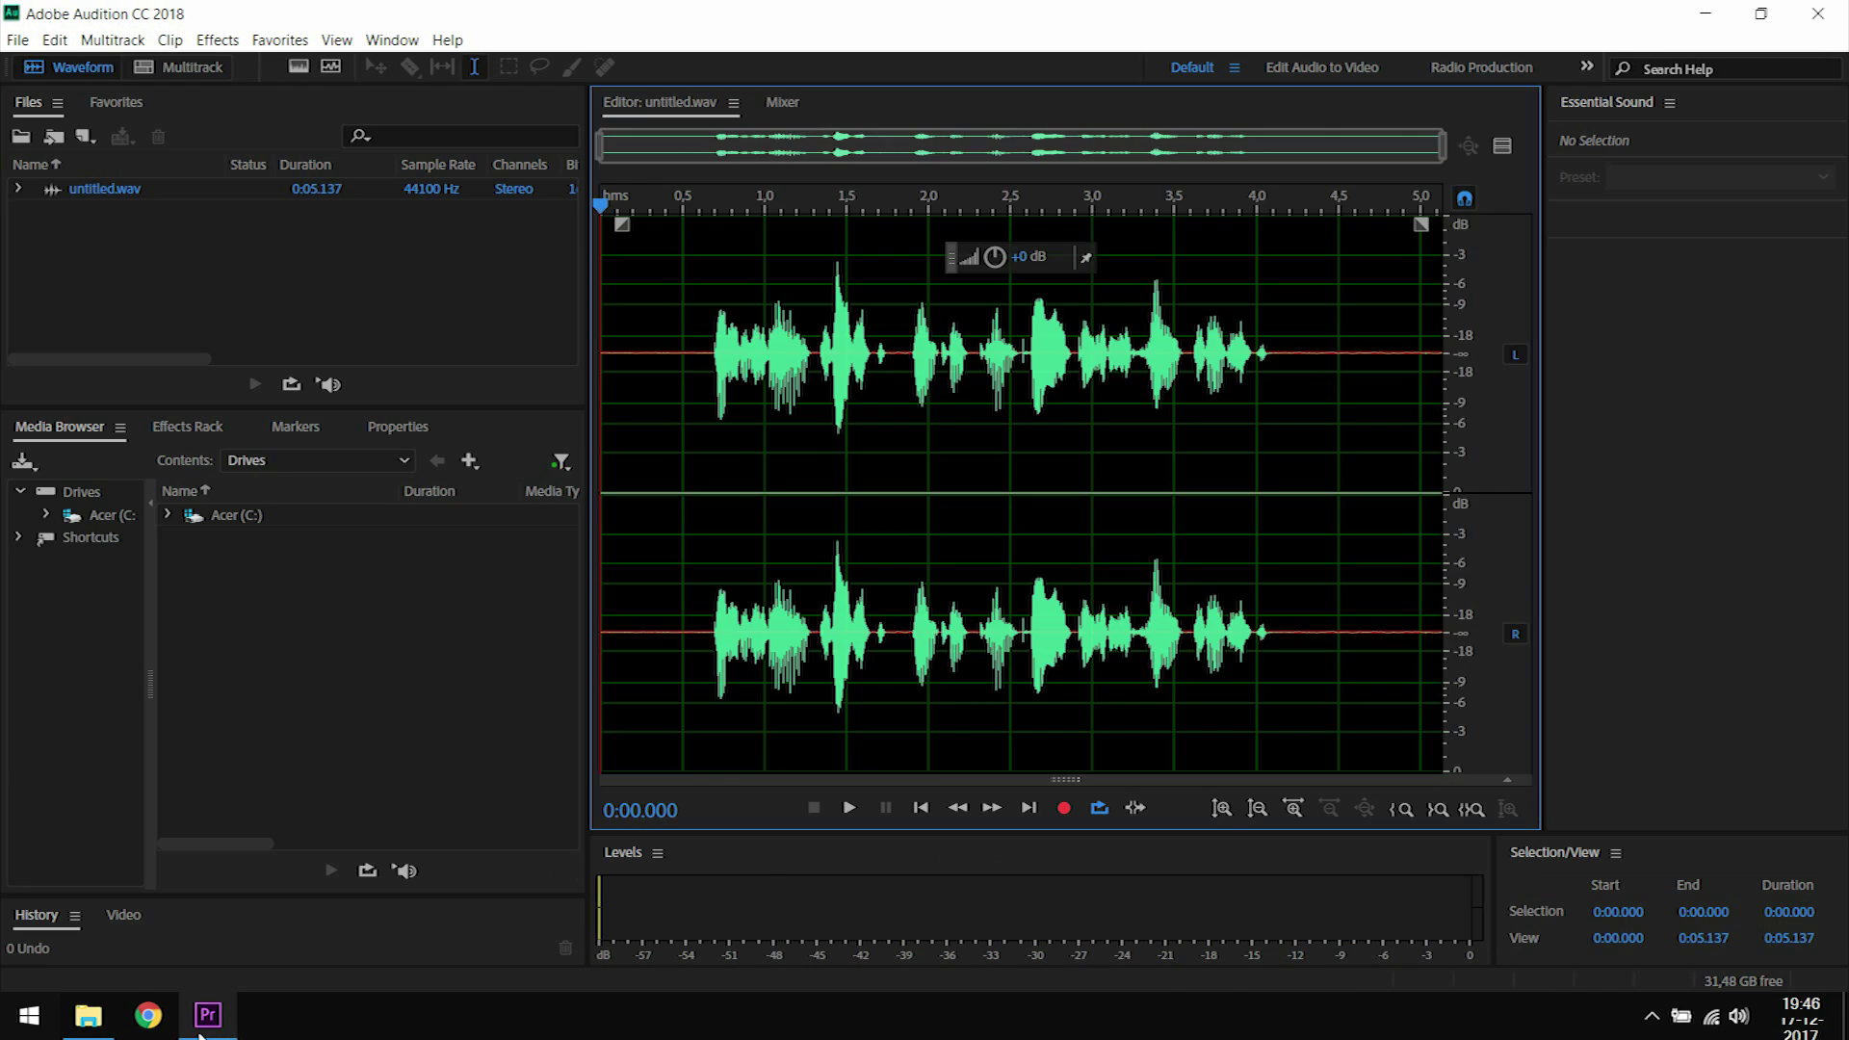
{"action": "left_click", "coordinate": [208, 1015]}
{"action": "right_click", "coordinate": [391, 876]}
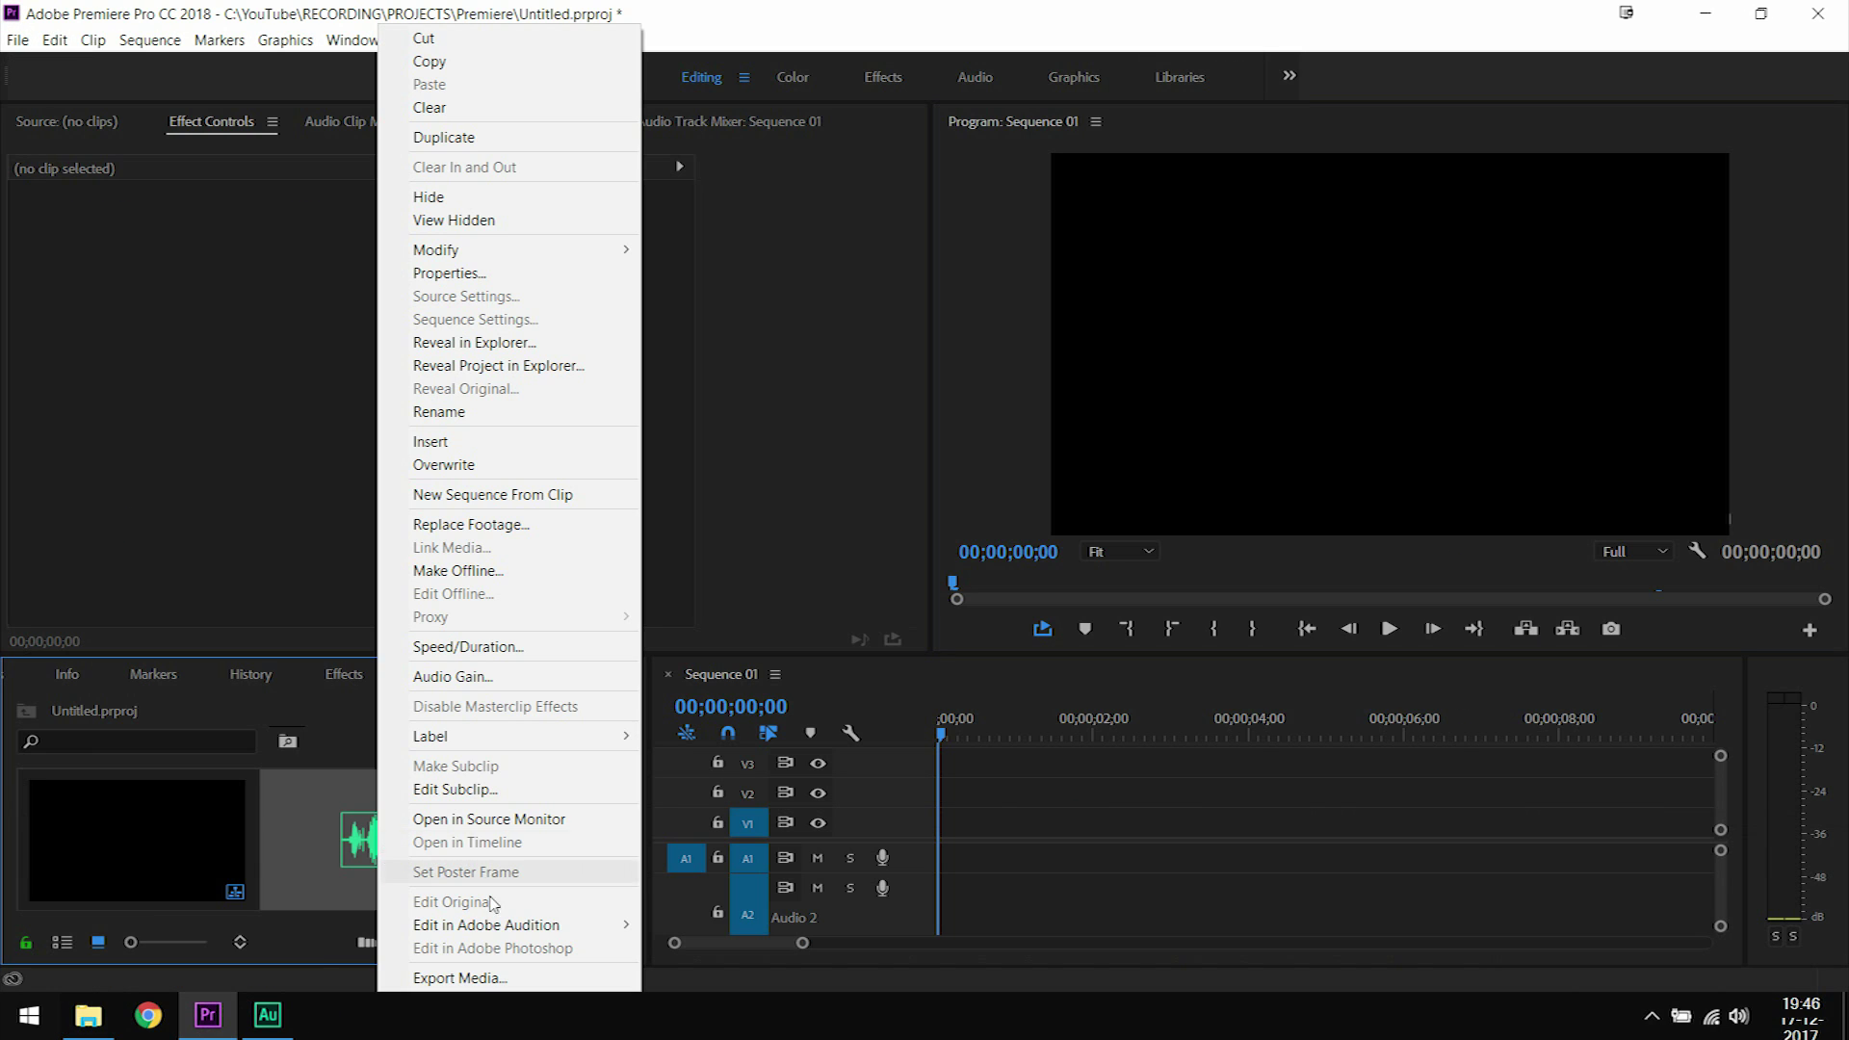
{"action": "mouse_move", "coordinate": [500, 933]}
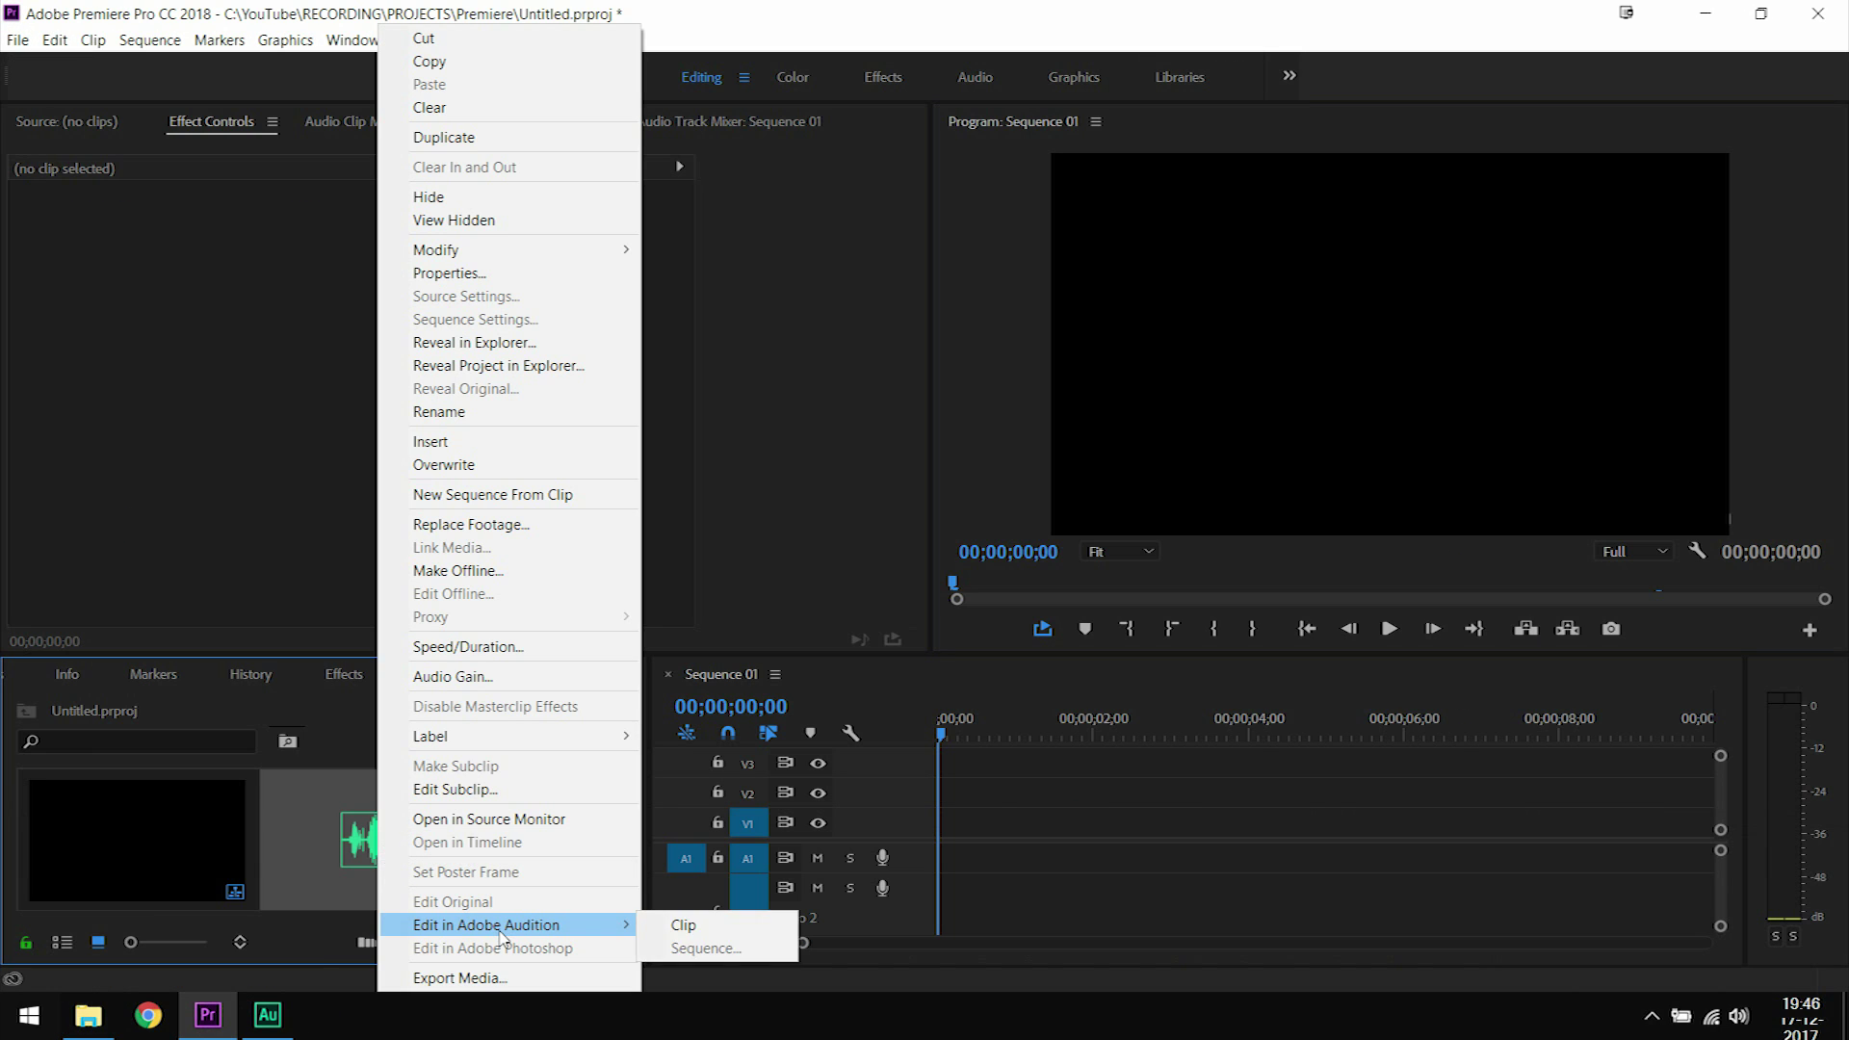
{"action": "left_click", "coordinate": [299, 1028]}
{"action": "left_click", "coordinate": [285, 1026]}
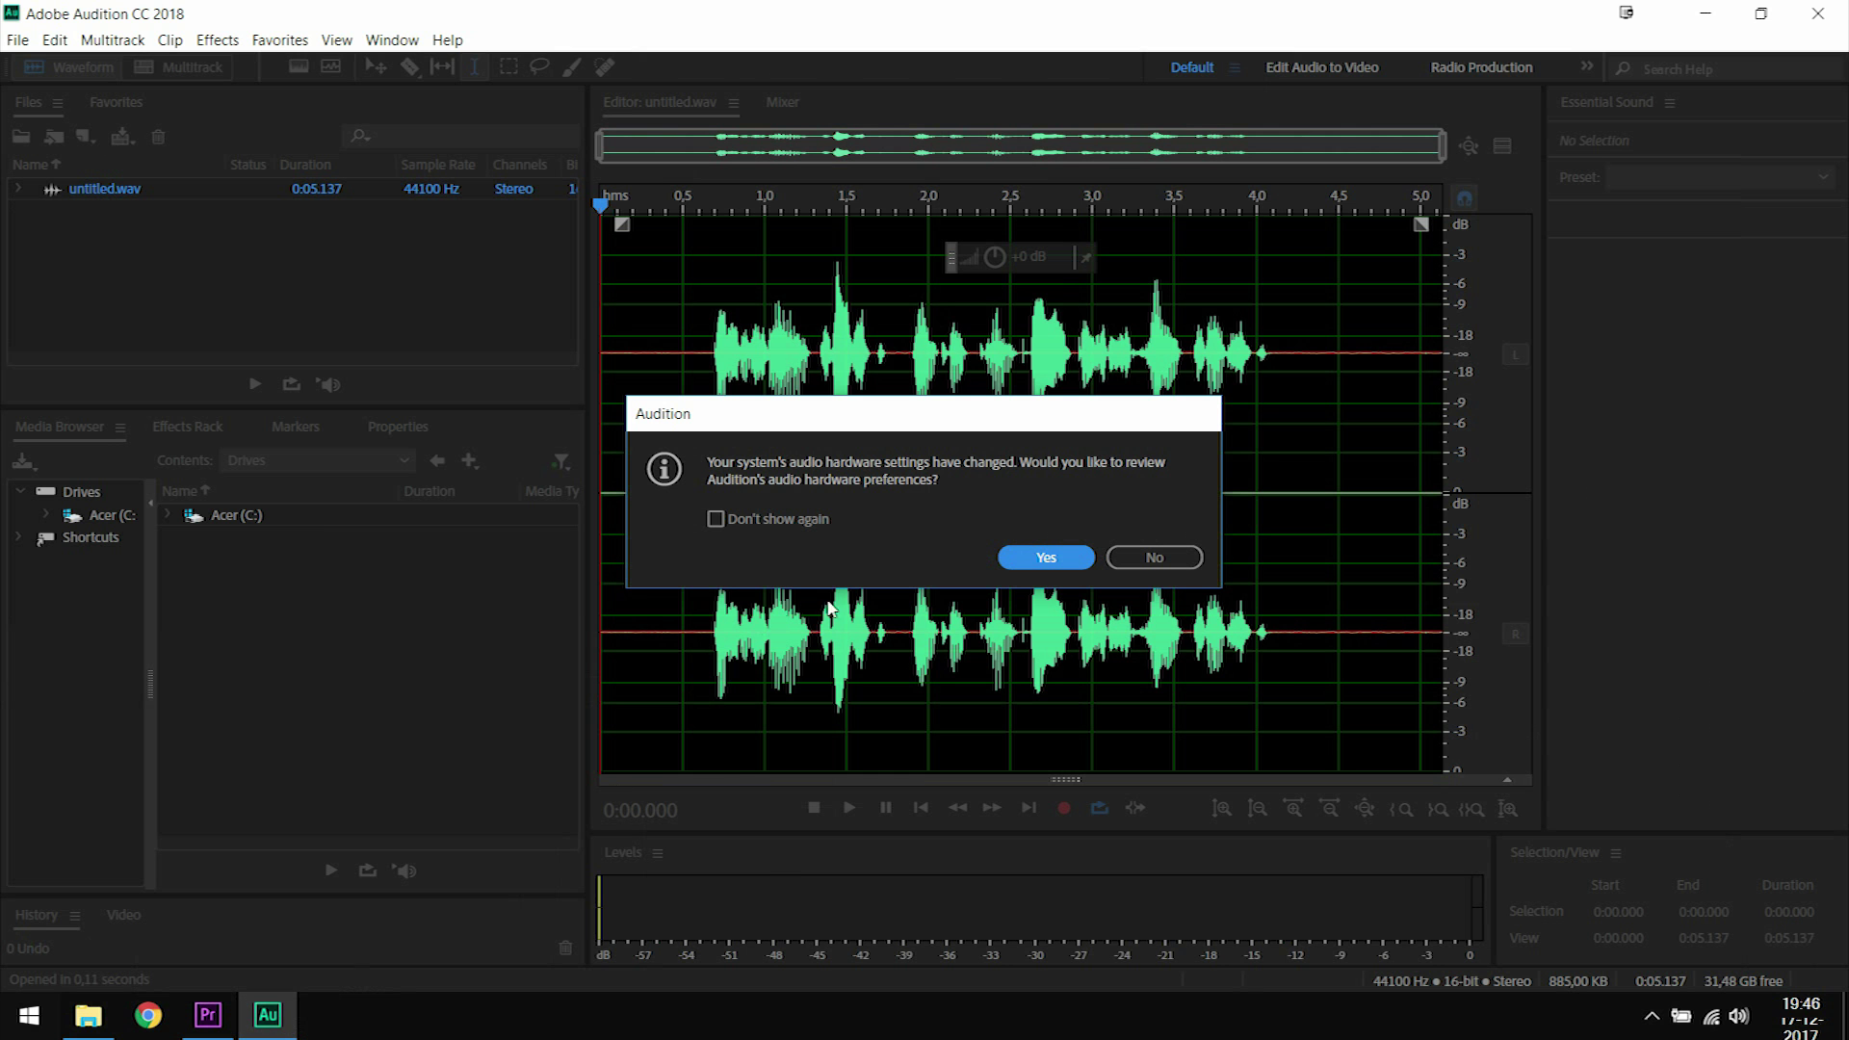
Decline the audio hardware review, select the silent opening from about 0:00.089 to 0:00.612, and capture it as the Noise Reduction noise print
{"action": "left_click", "coordinate": [1151, 556]}
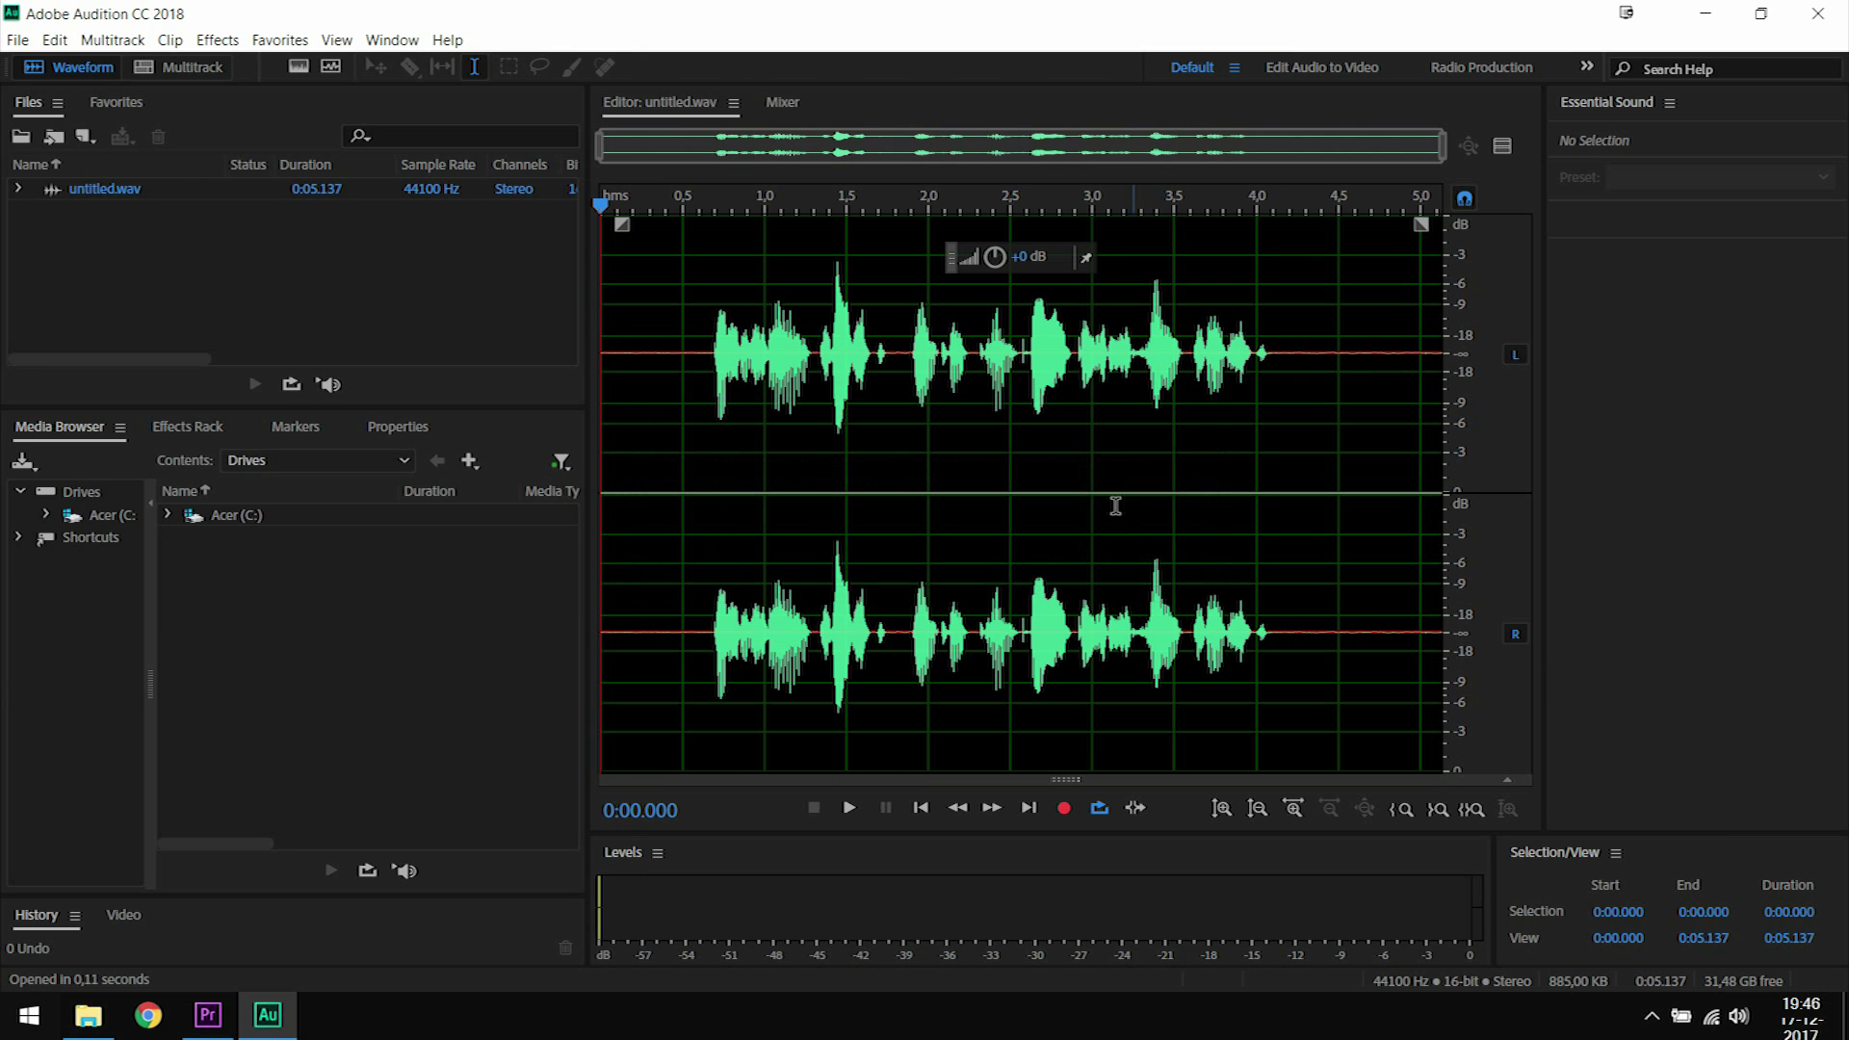
{"action": "left_click", "coordinate": [700, 325]}
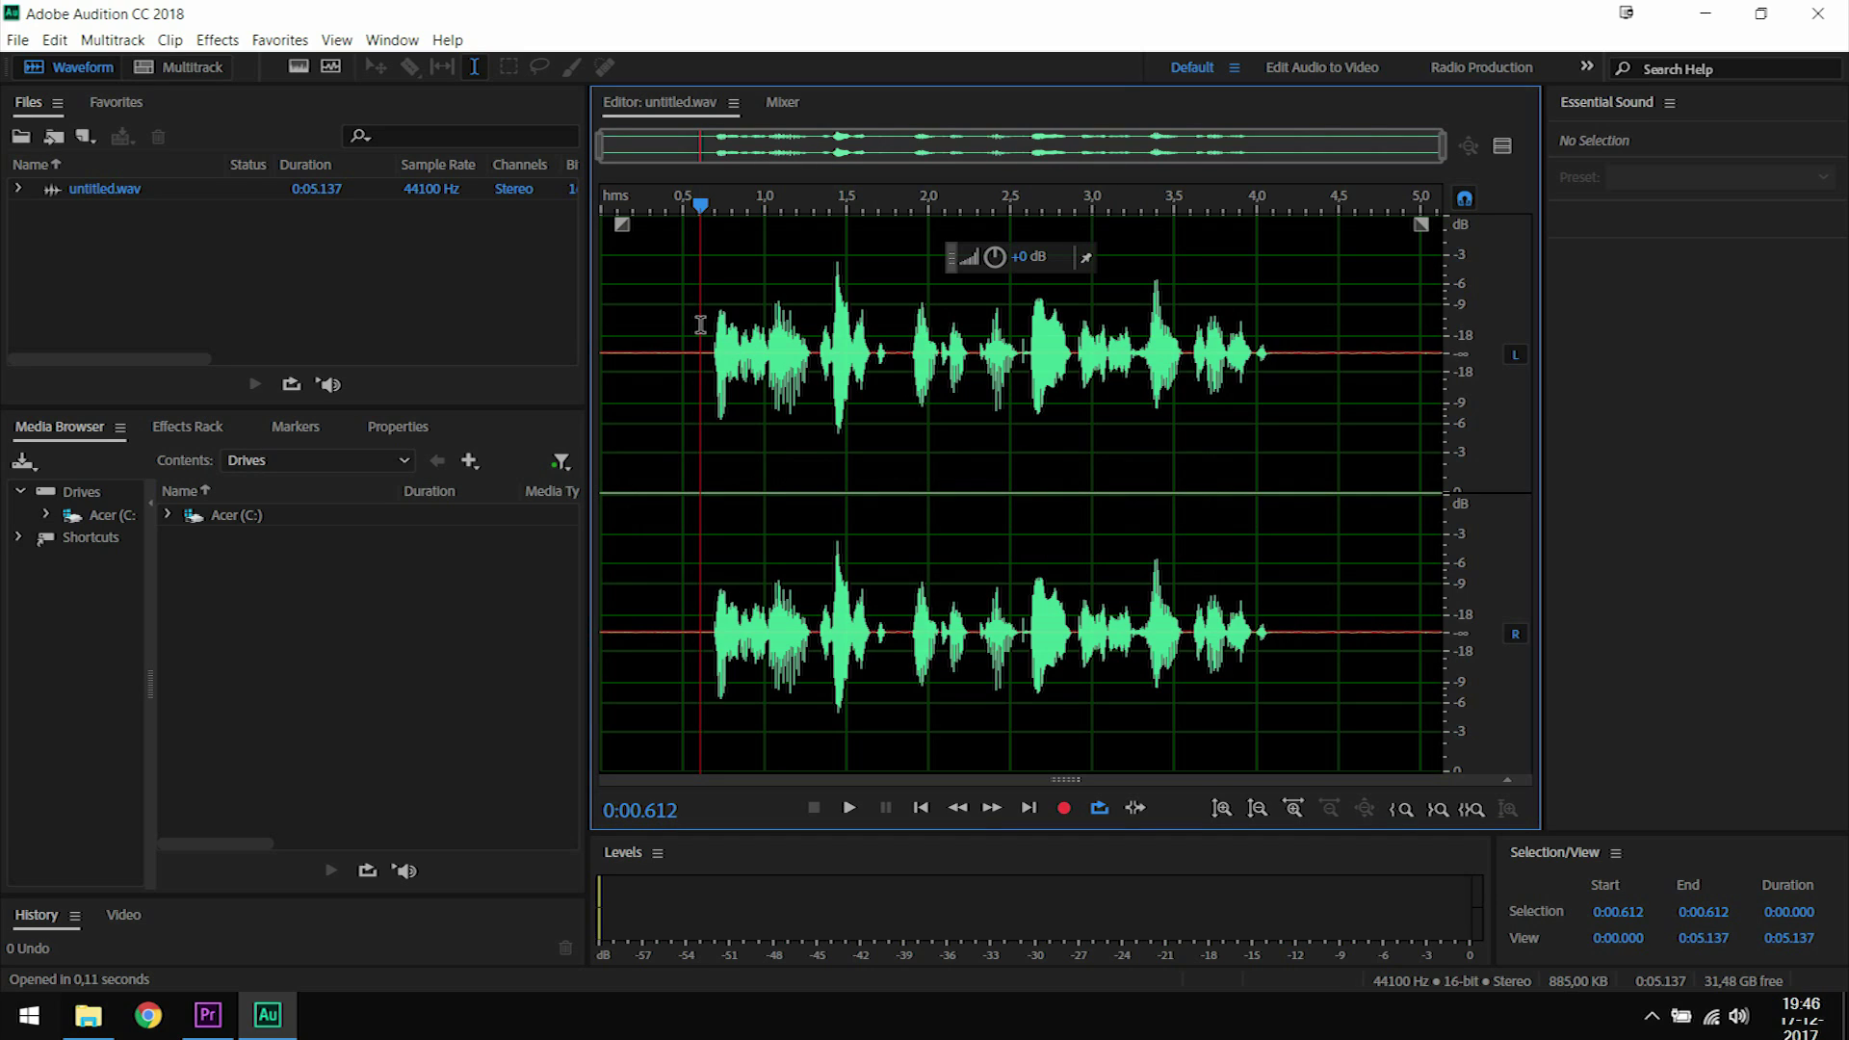
{"action": "left_click_drag", "start_coordinate": [700, 324], "coordinate": [610, 338]}
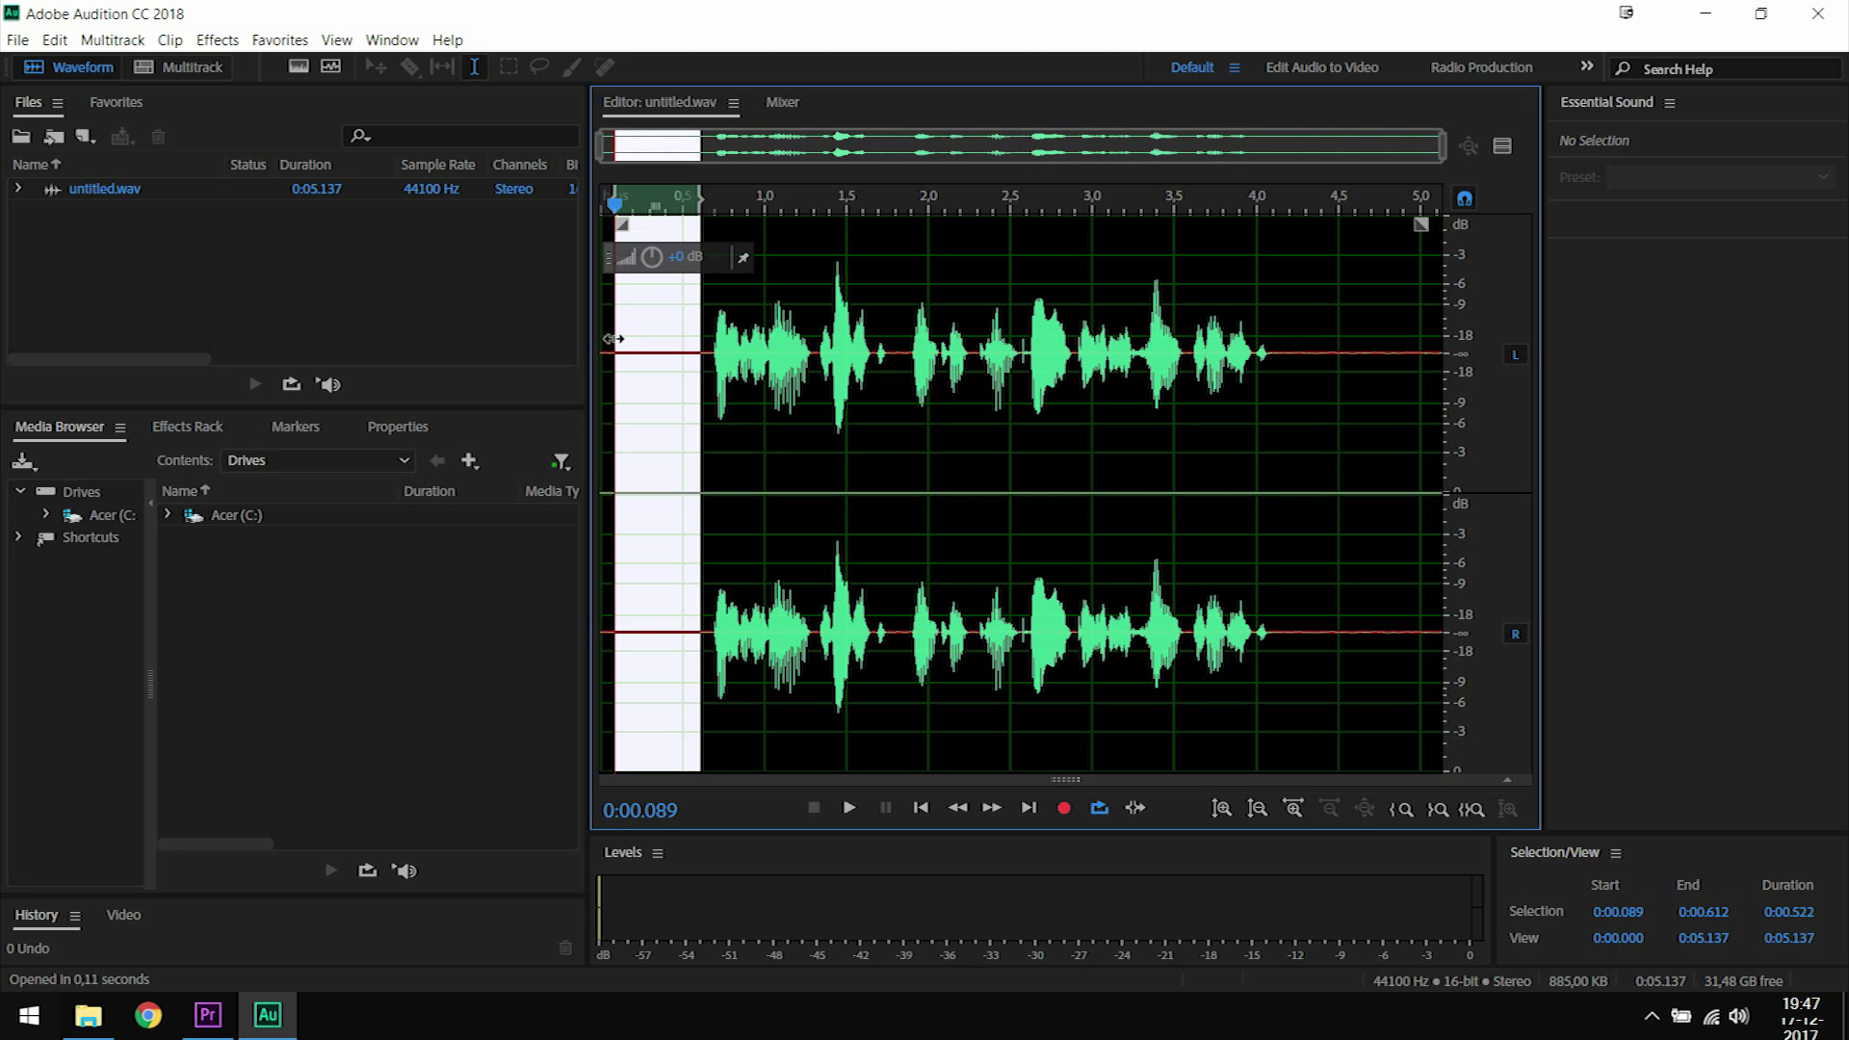
{"action": "key", "text": "ctrl+shift+p"}
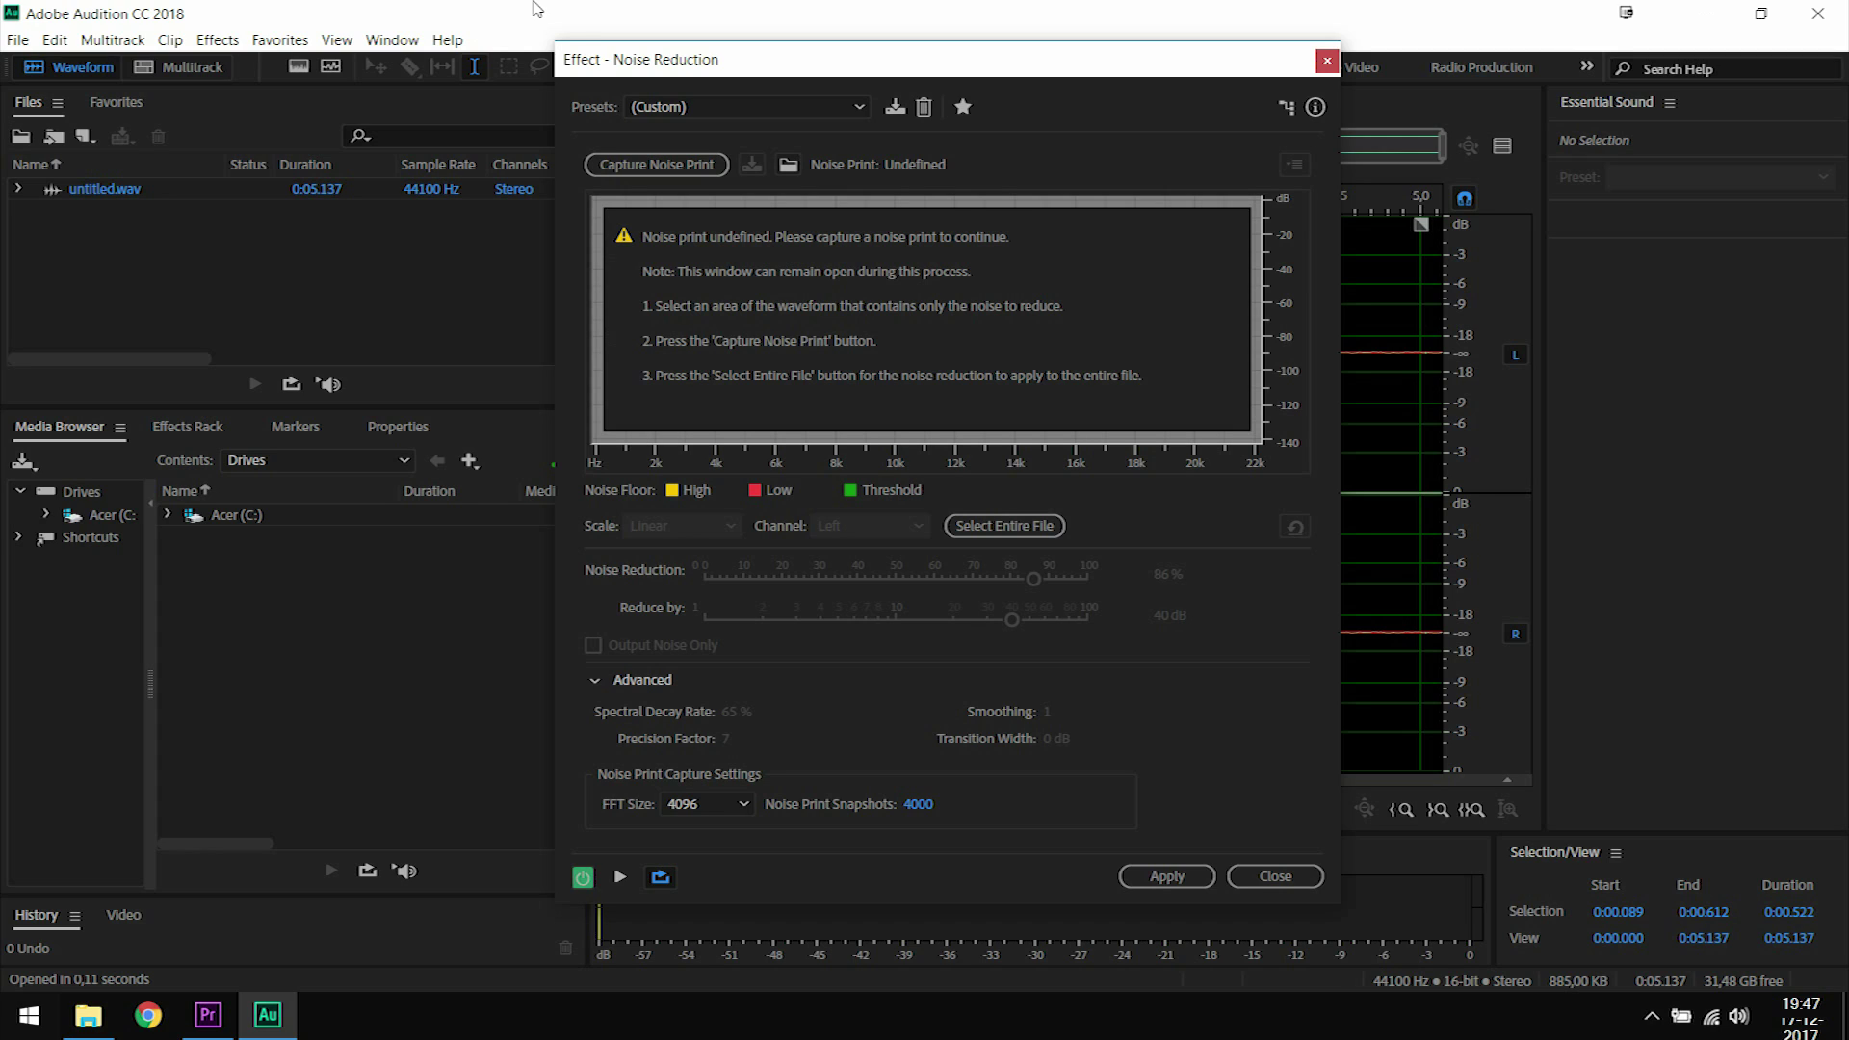
{"action": "left_click", "coordinate": [689, 160]}
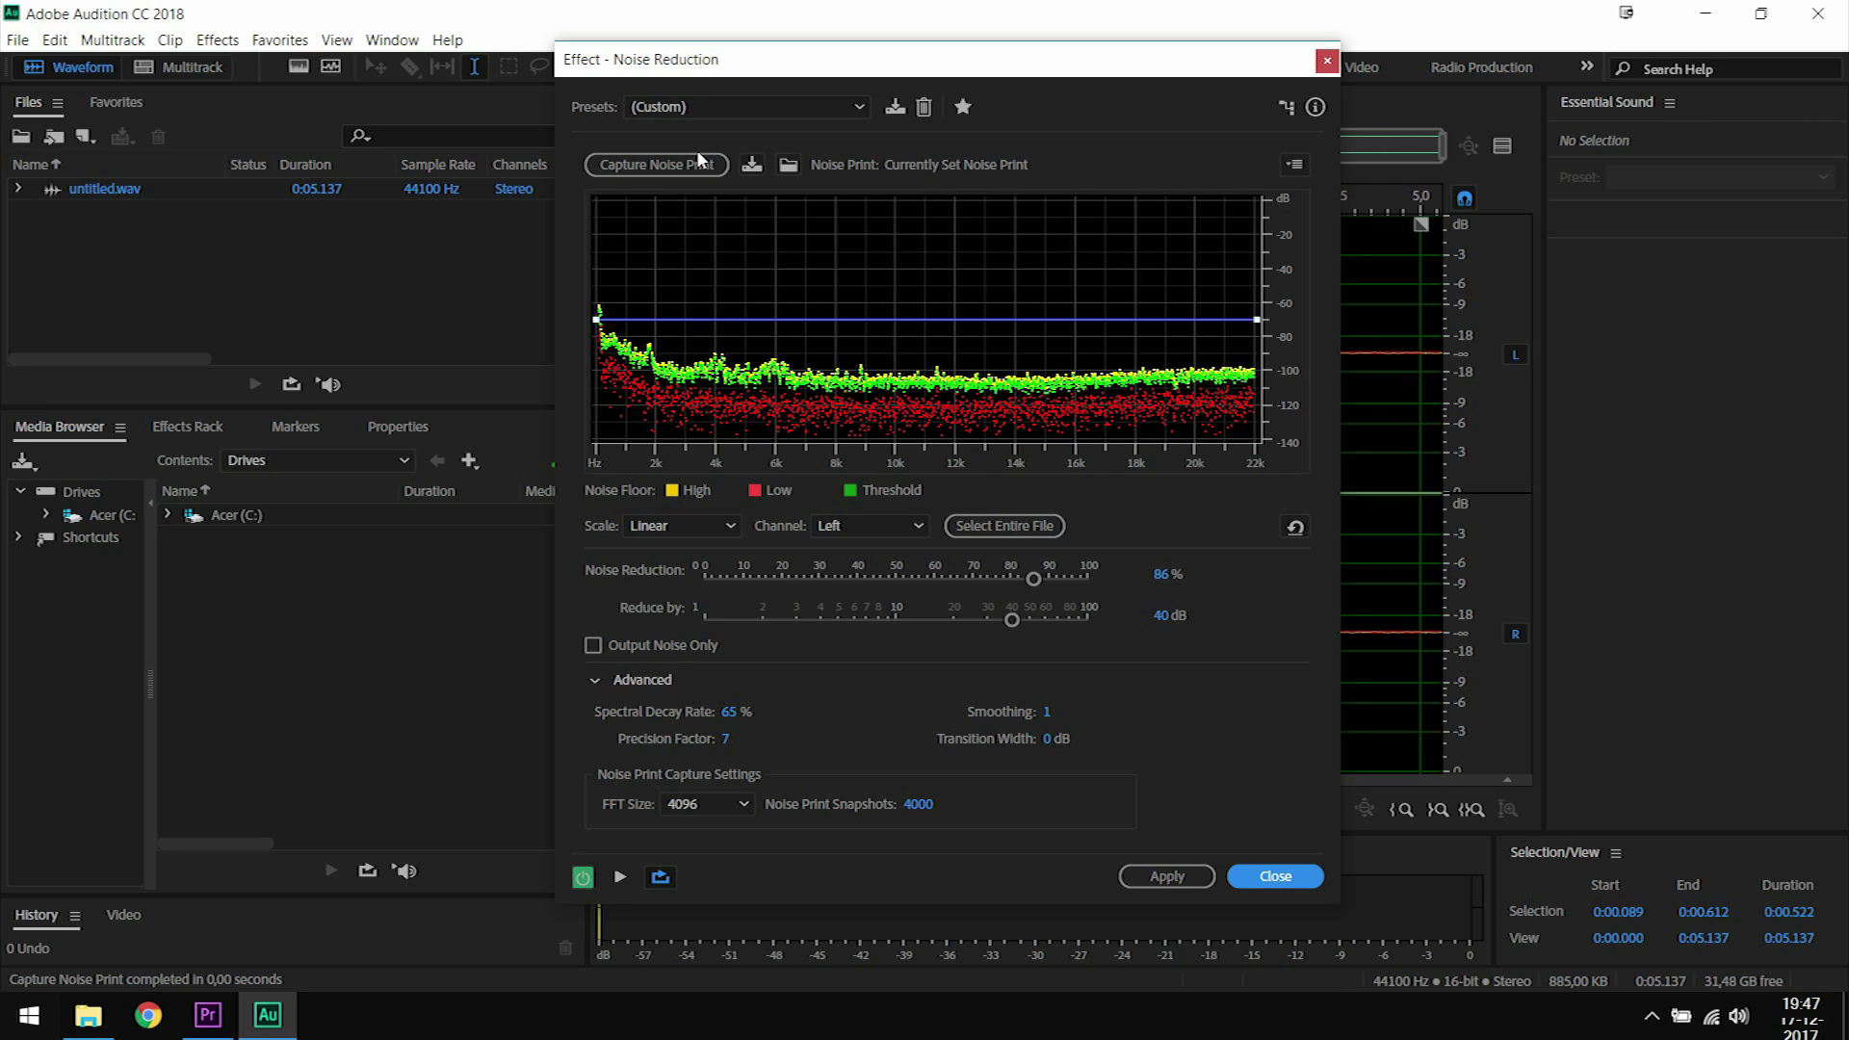
Apply Noise Reduction to the entire untitled.wav file and clear the waveform selection
{"action": "left_click", "coordinate": [1019, 525]}
{"action": "mouse_move", "coordinate": [1144, 66]}
{"action": "left_mouse_down"}
{"action": "mouse_move", "coordinate": [1035, 164]}
{"action": "mouse_move", "coordinate": [746, 523]}
{"action": "mouse_move", "coordinate": [969, 176]}
{"action": "mouse_move", "coordinate": [1135, 65]}
{"action": "left_mouse_up"}
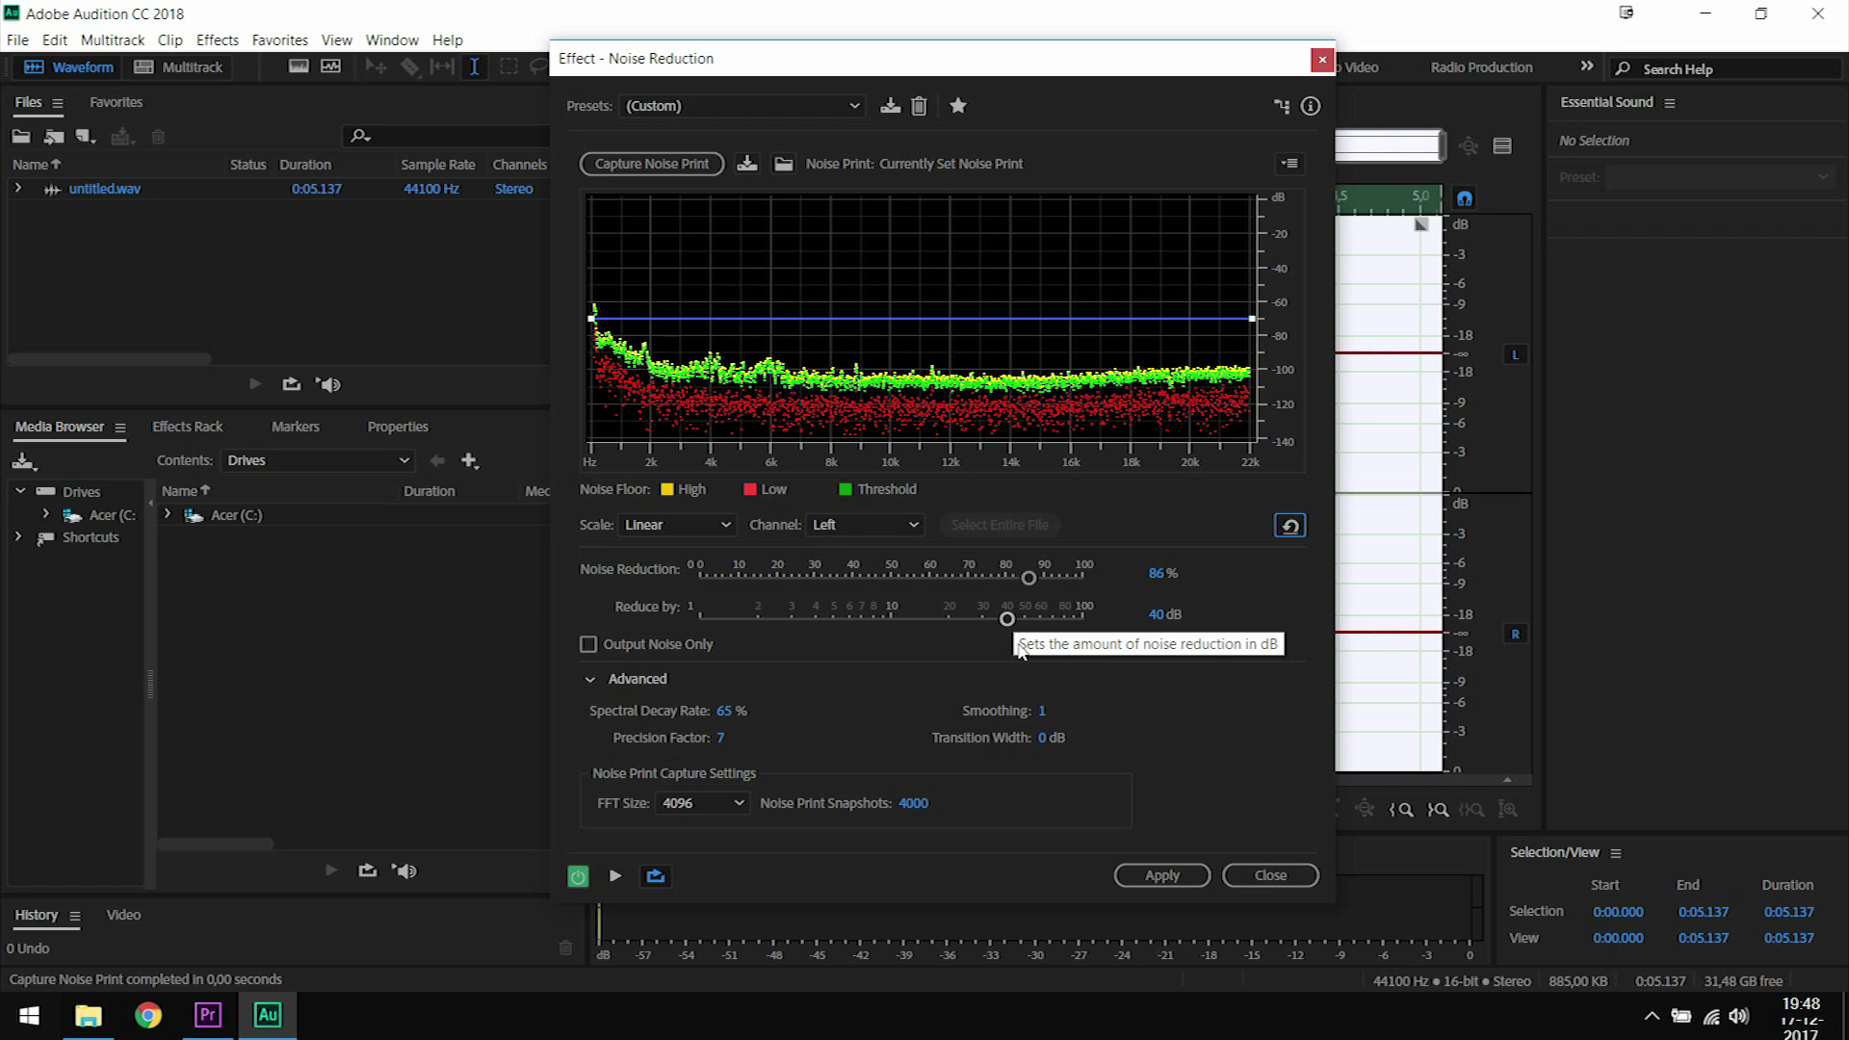
{"action": "left_click", "coordinate": [1153, 880]}
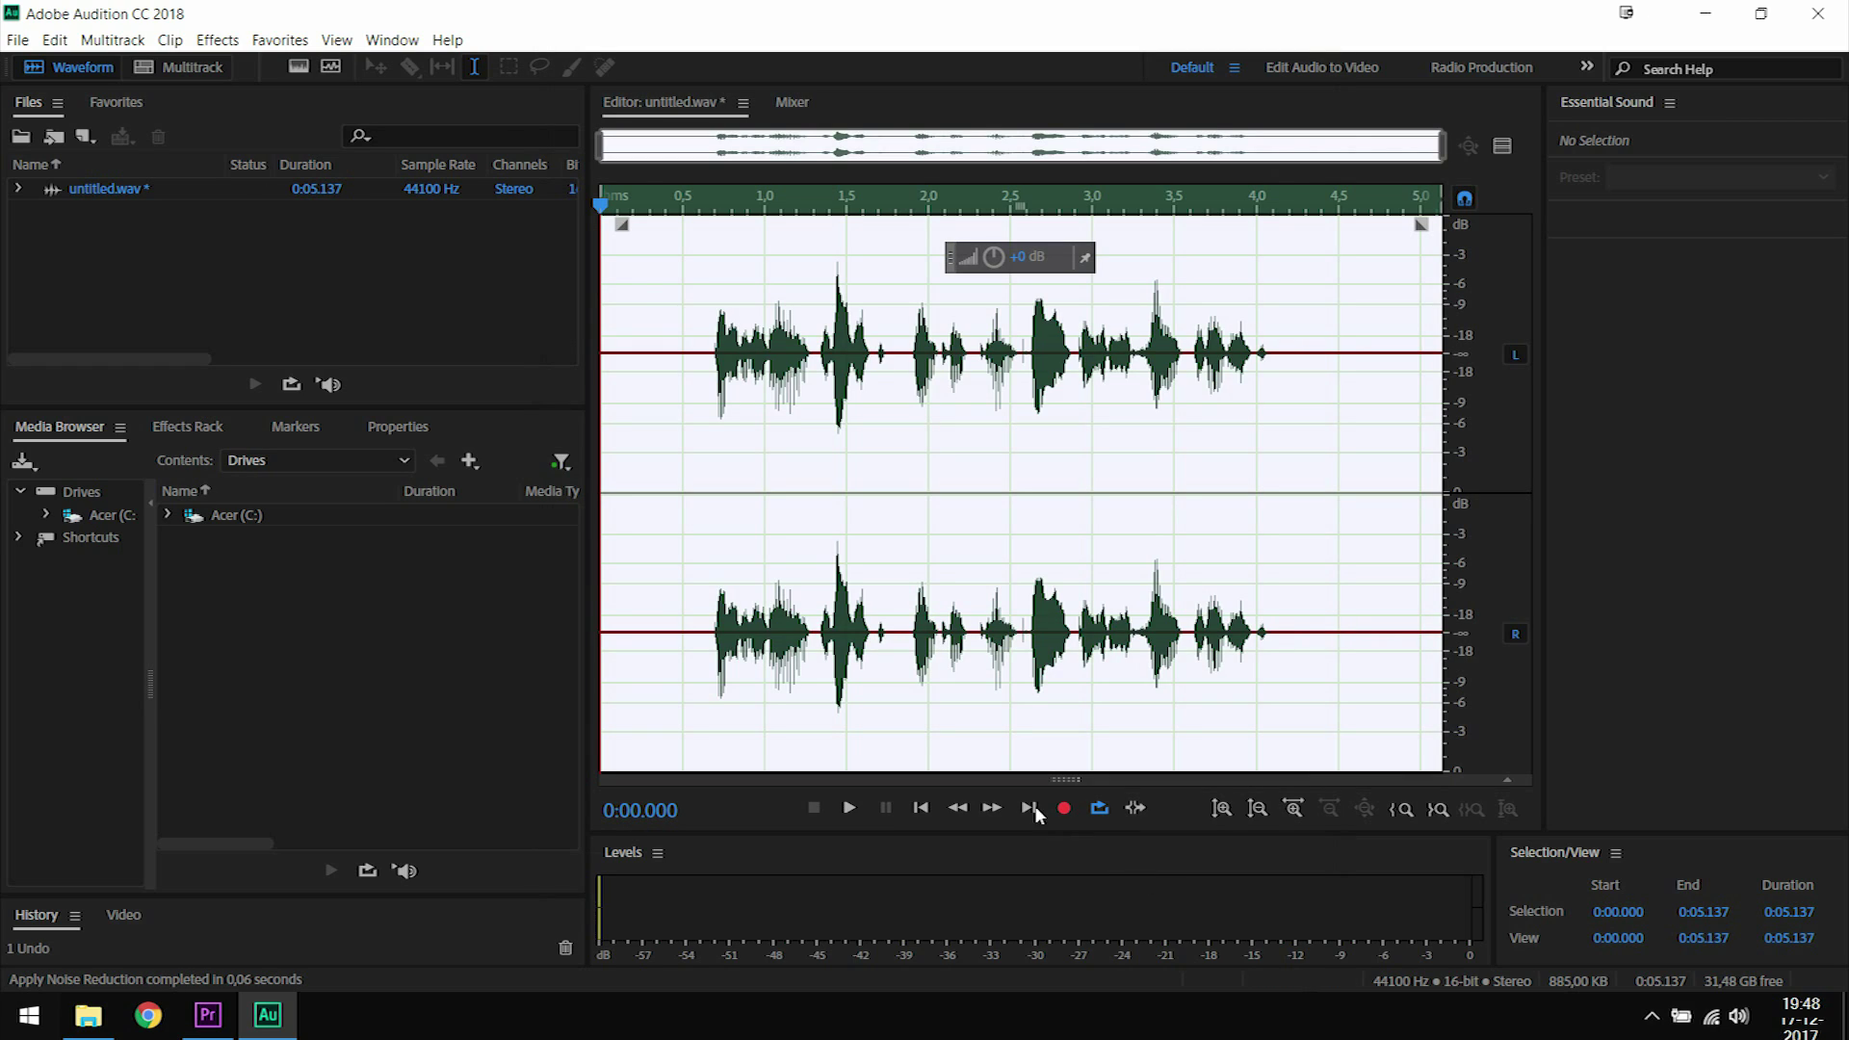
{"action": "left_click", "coordinate": [637, 288]}
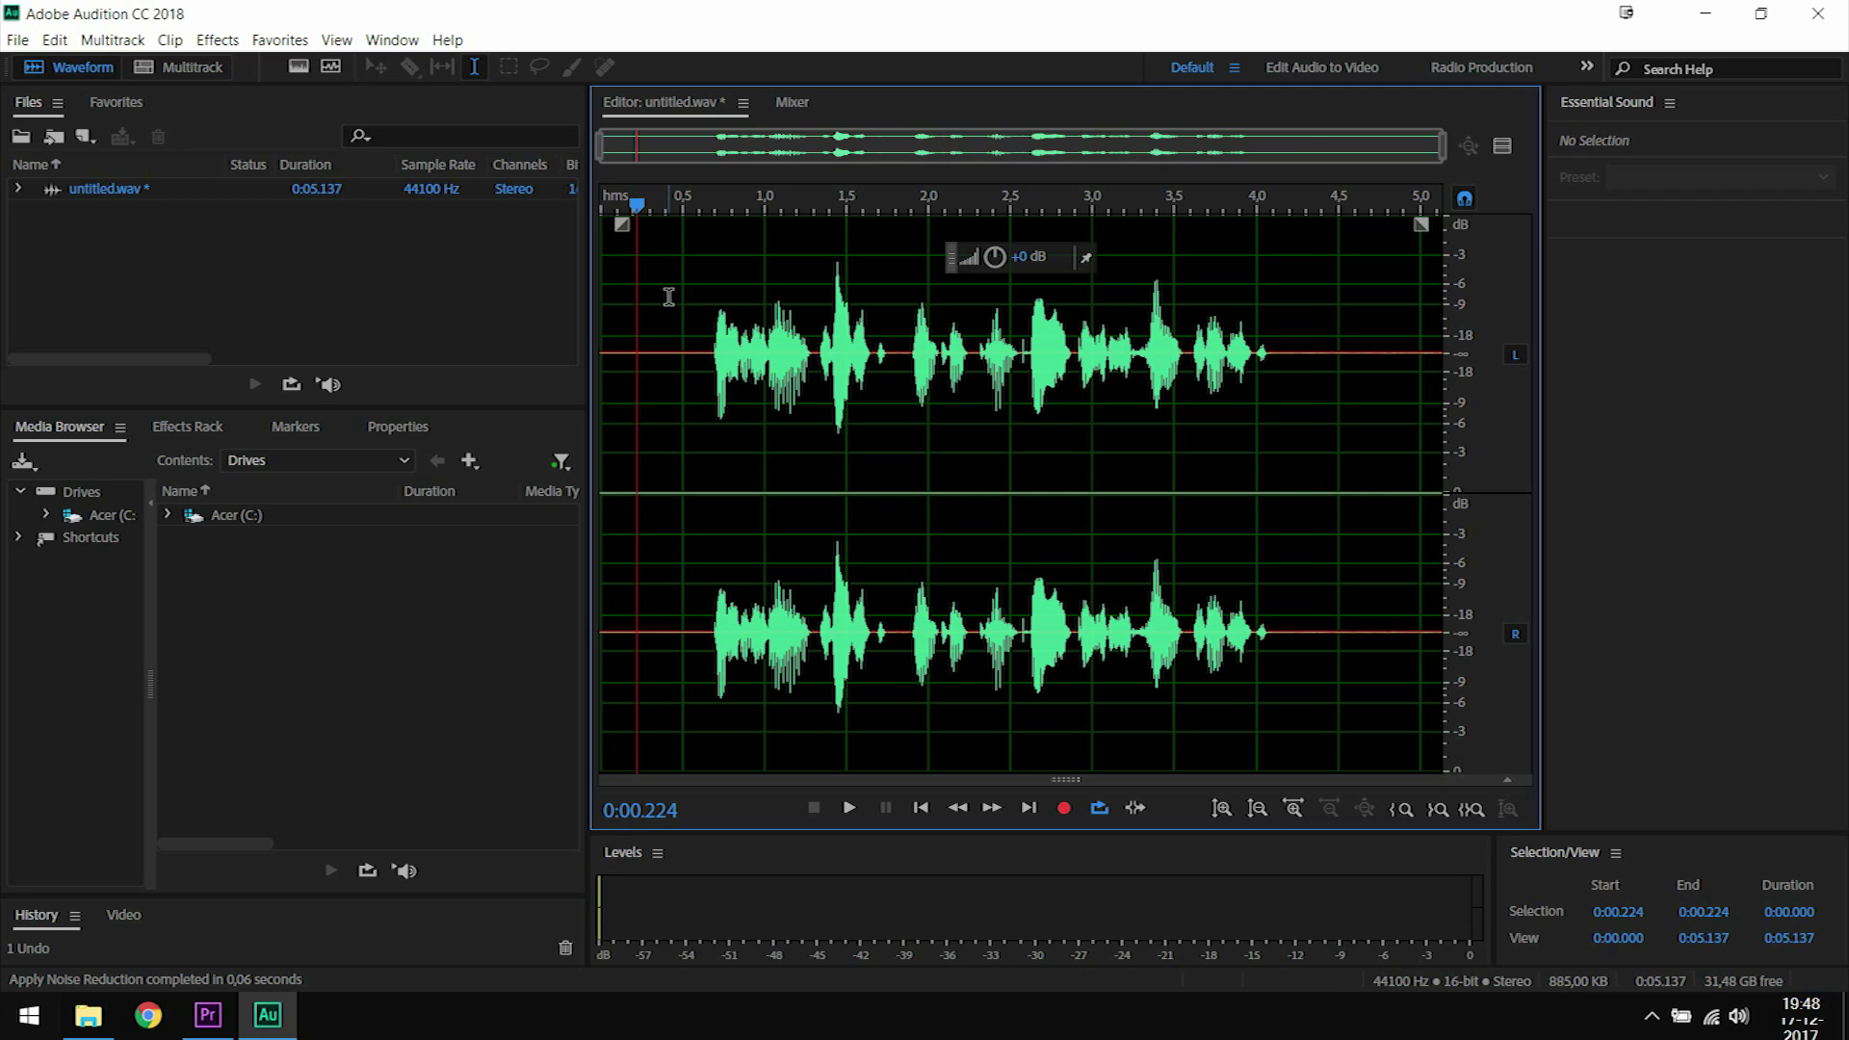
Switch back to Premiere Pro, place the audio clip at the start of track A1 and play the sequence
{"action": "left_click", "coordinate": [1706, 15]}
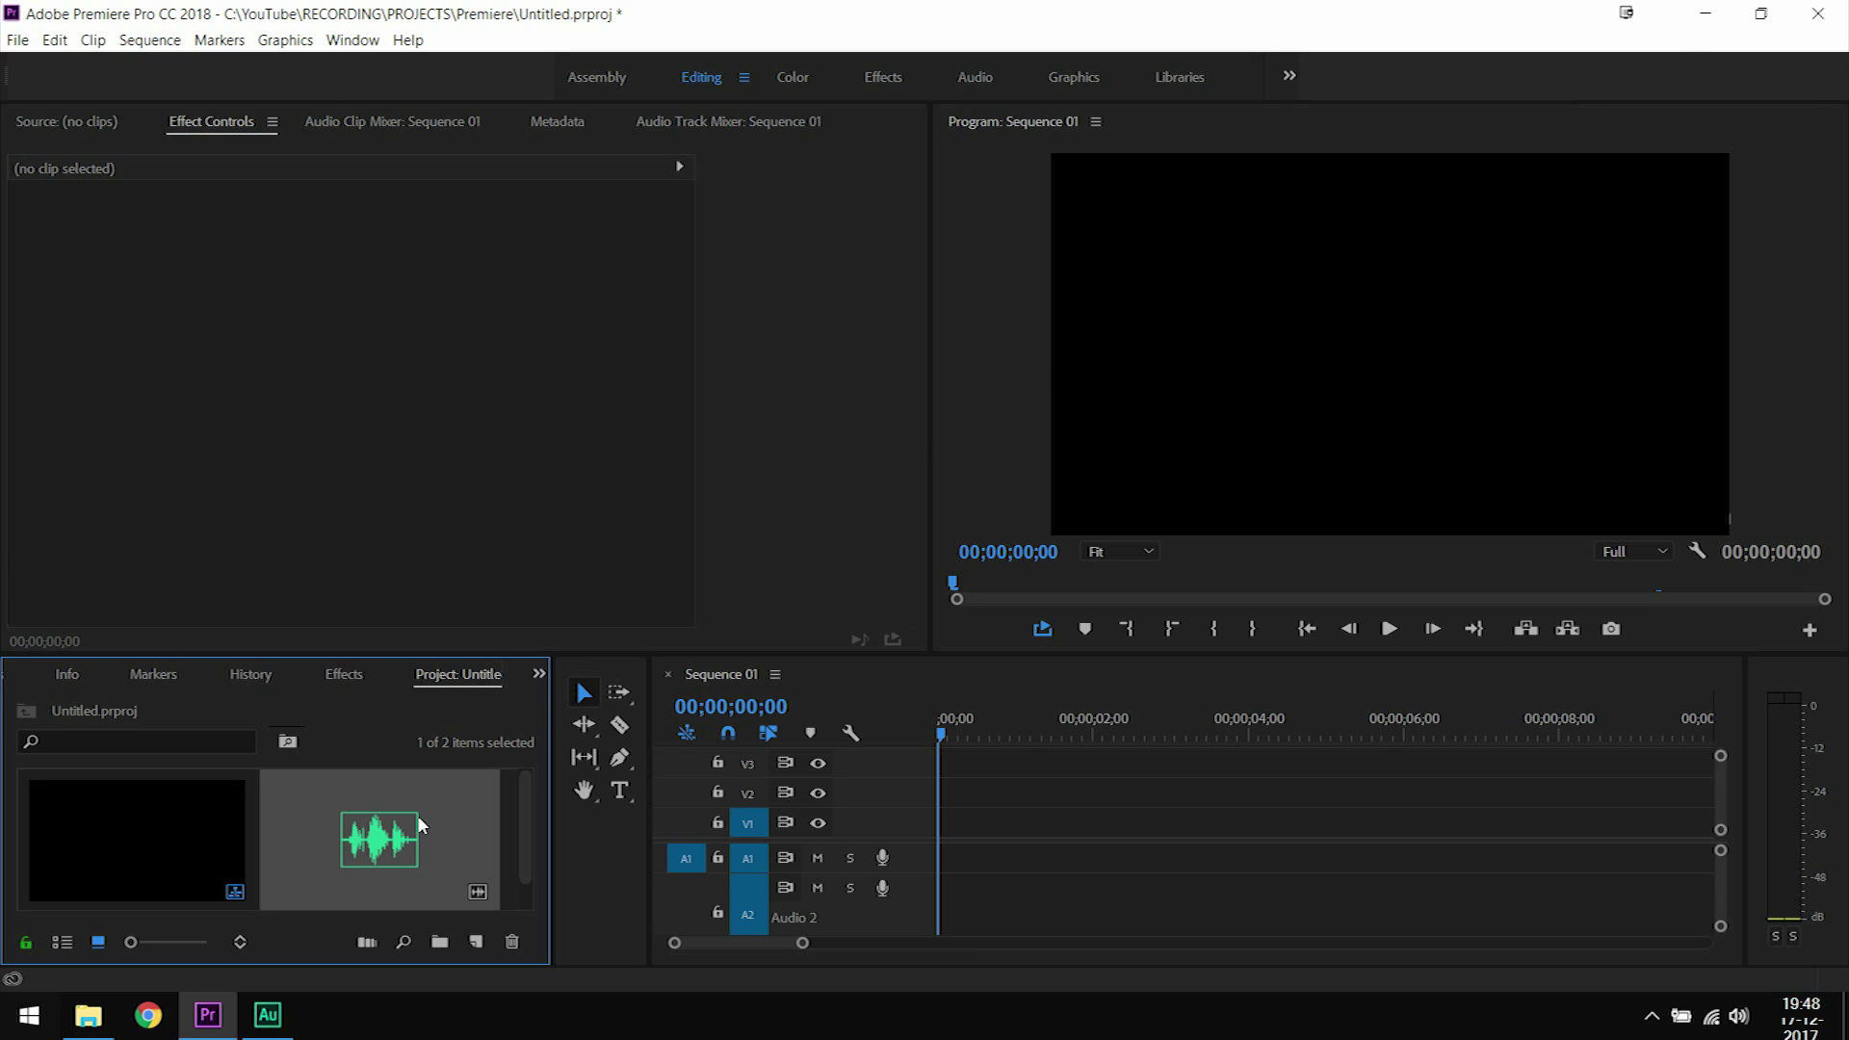
{"action": "left_click_drag", "start_coordinate": [418, 814], "coordinate": [941, 864]}
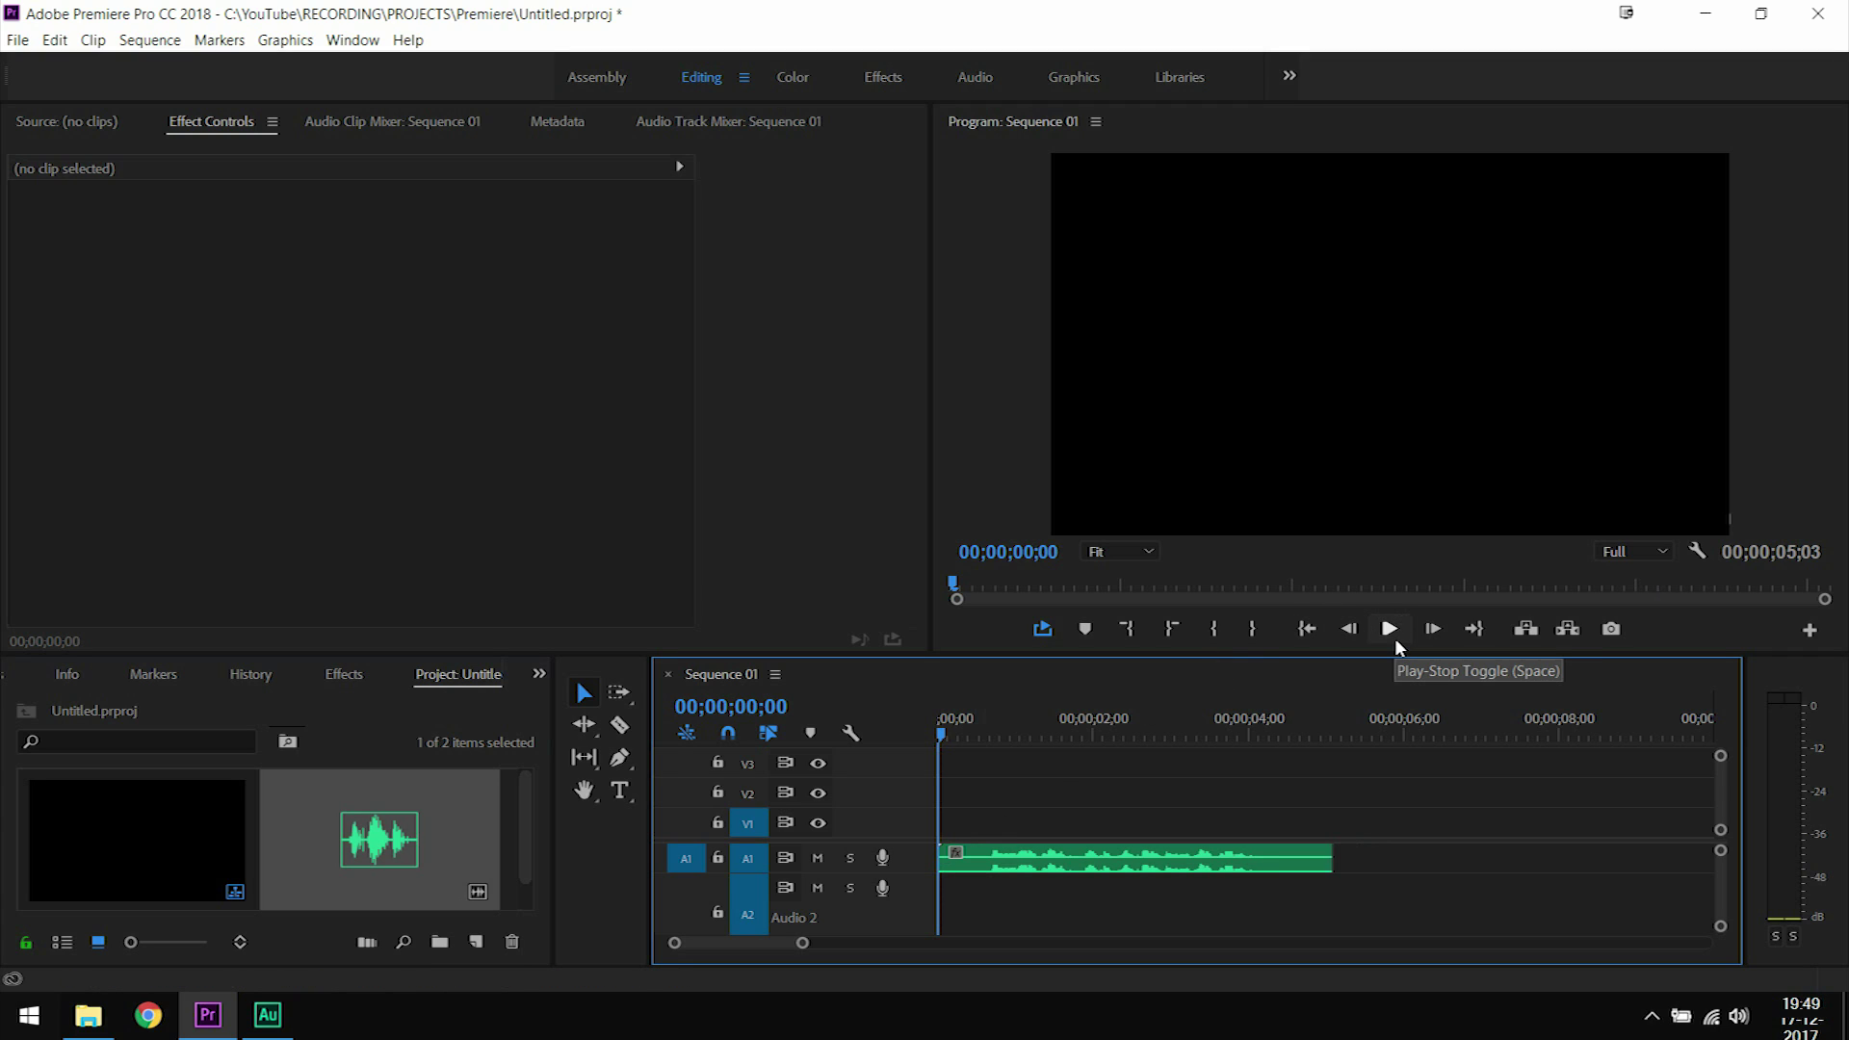
{"action": "left_click", "coordinate": [1395, 638]}
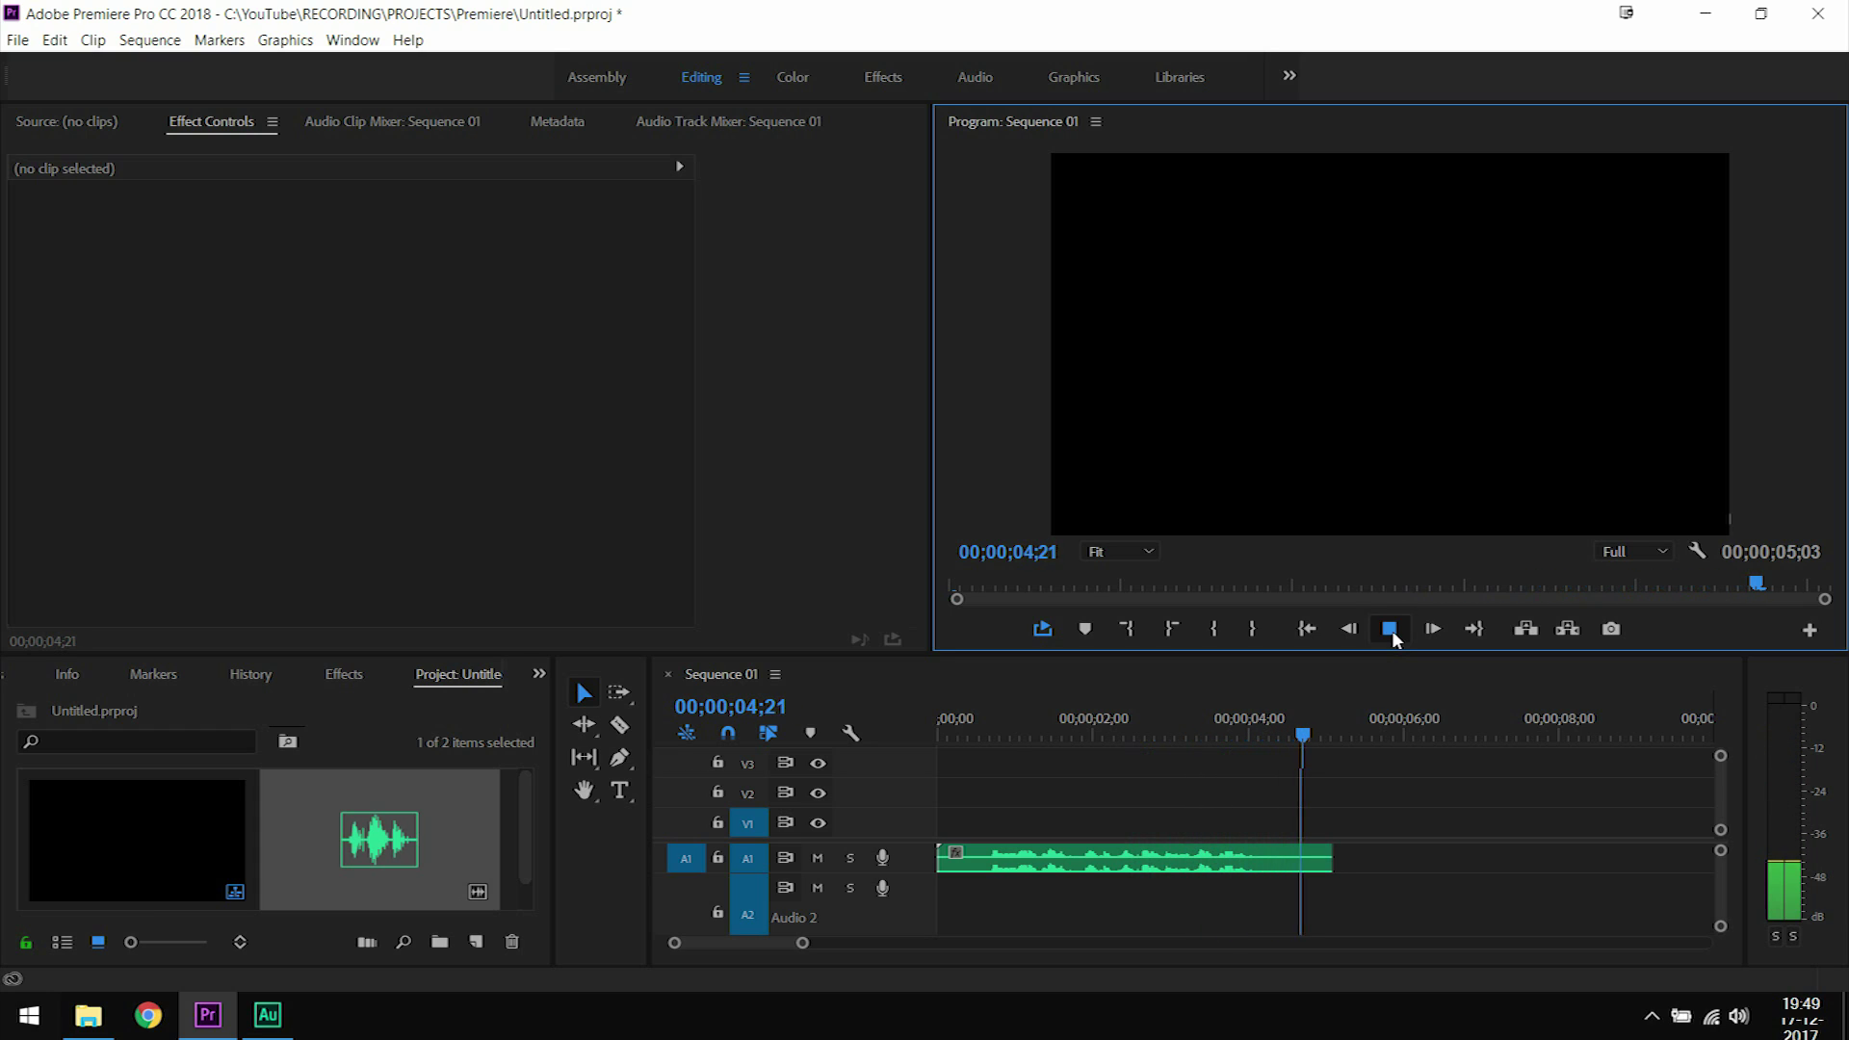
{"action": "left_click", "coordinate": [1390, 631]}
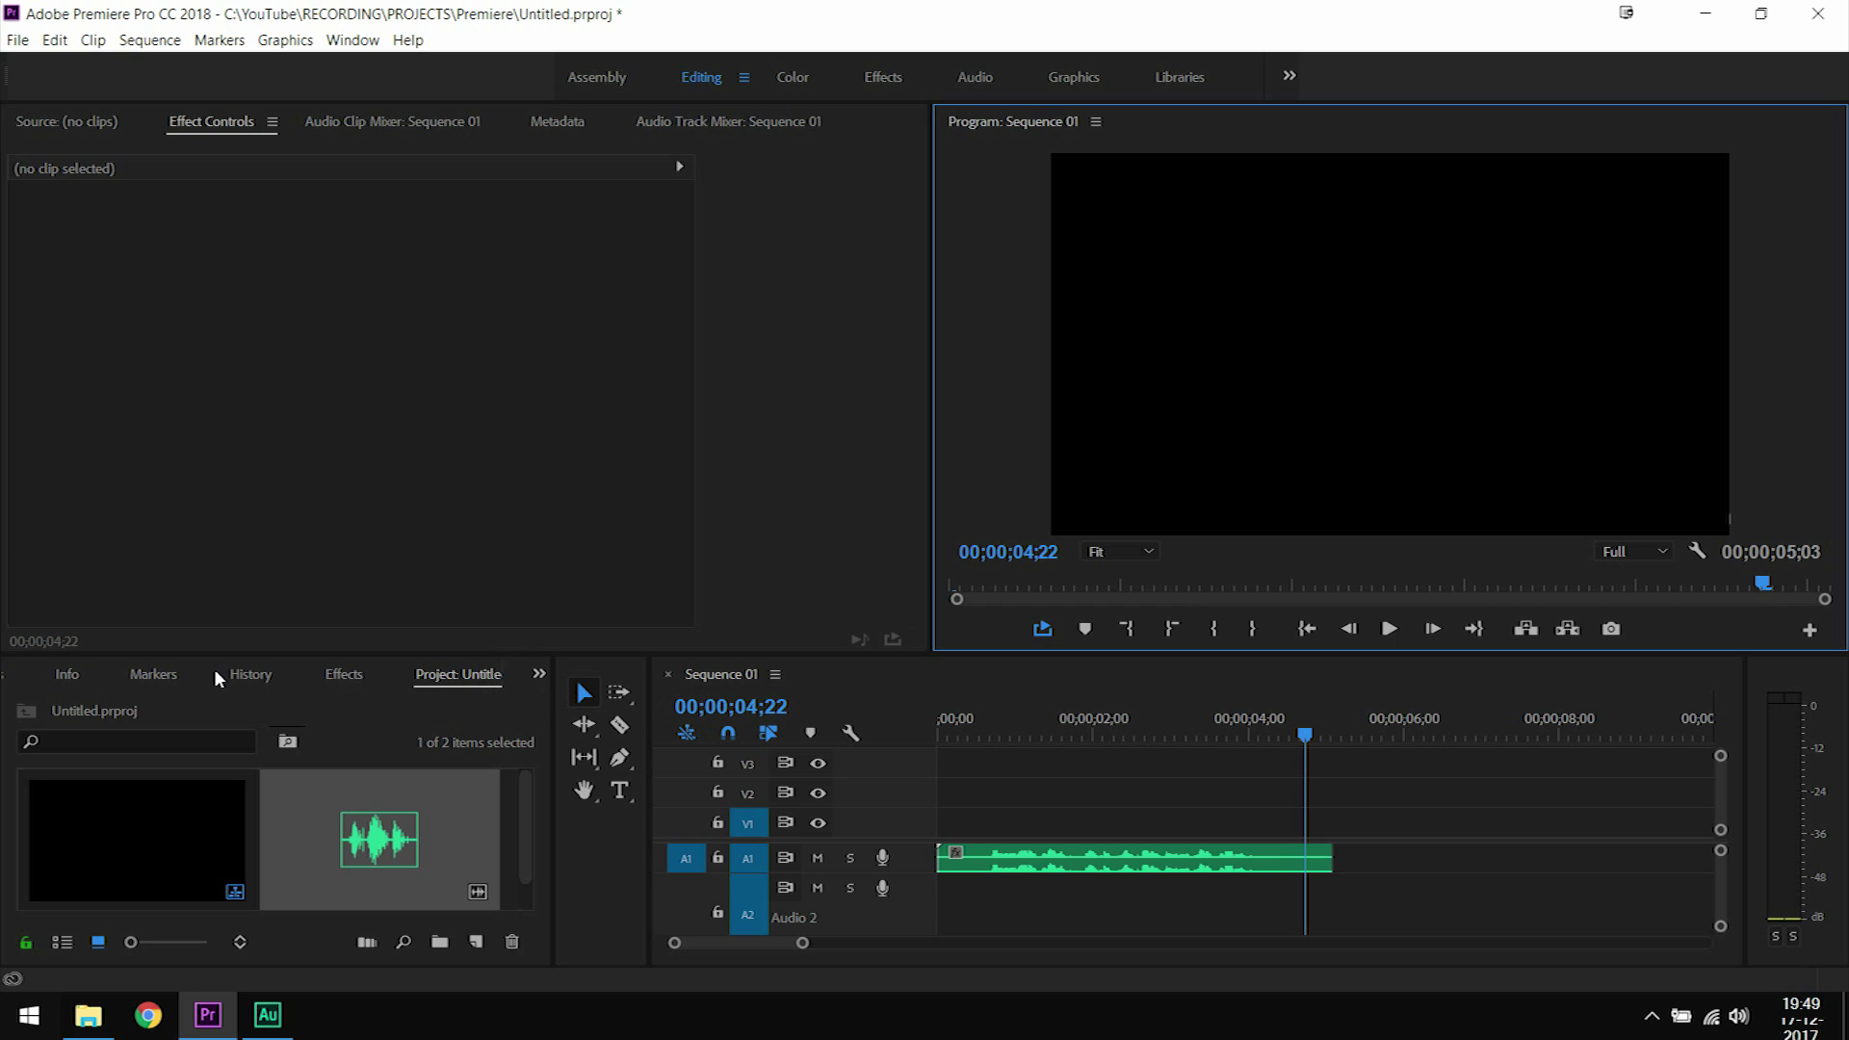
Find the Mastering audio effect by searching for "master" and apply it to the clip on track A1
{"action": "left_click", "coordinate": [339, 679]}
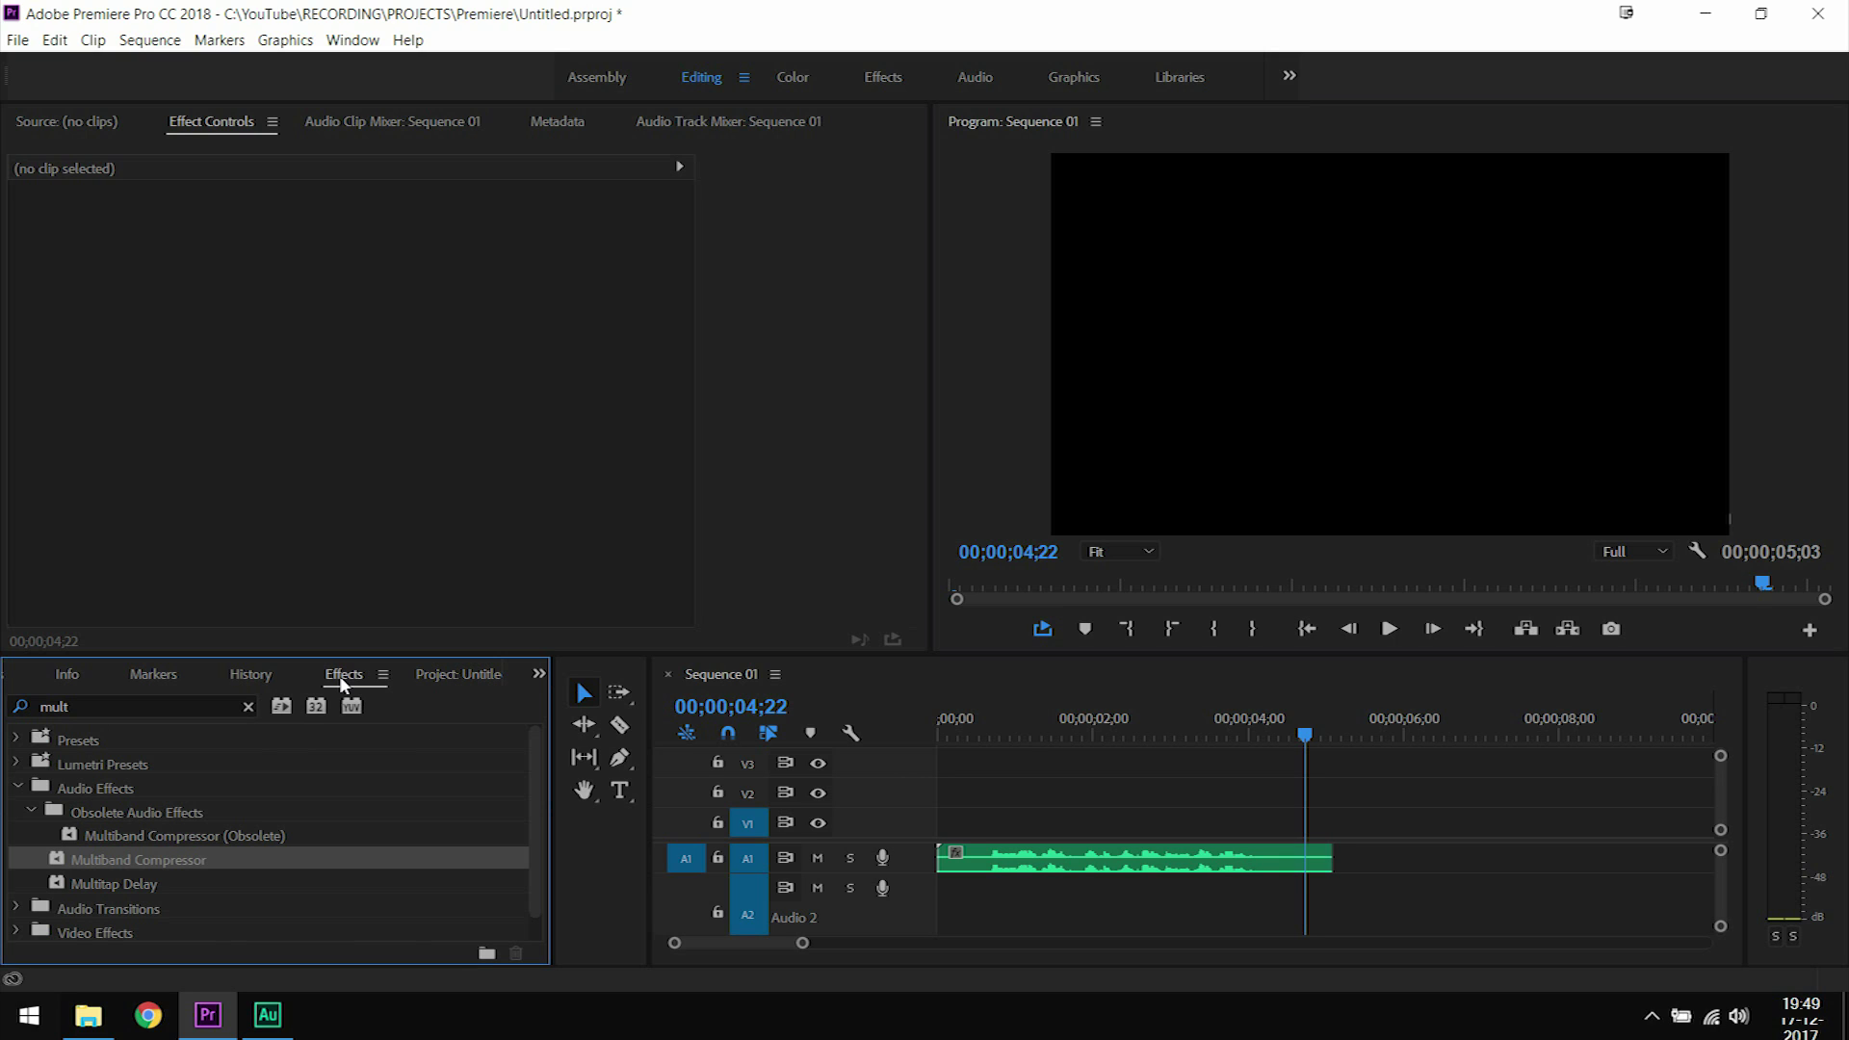
{"action": "left_click", "coordinate": [135, 709]}
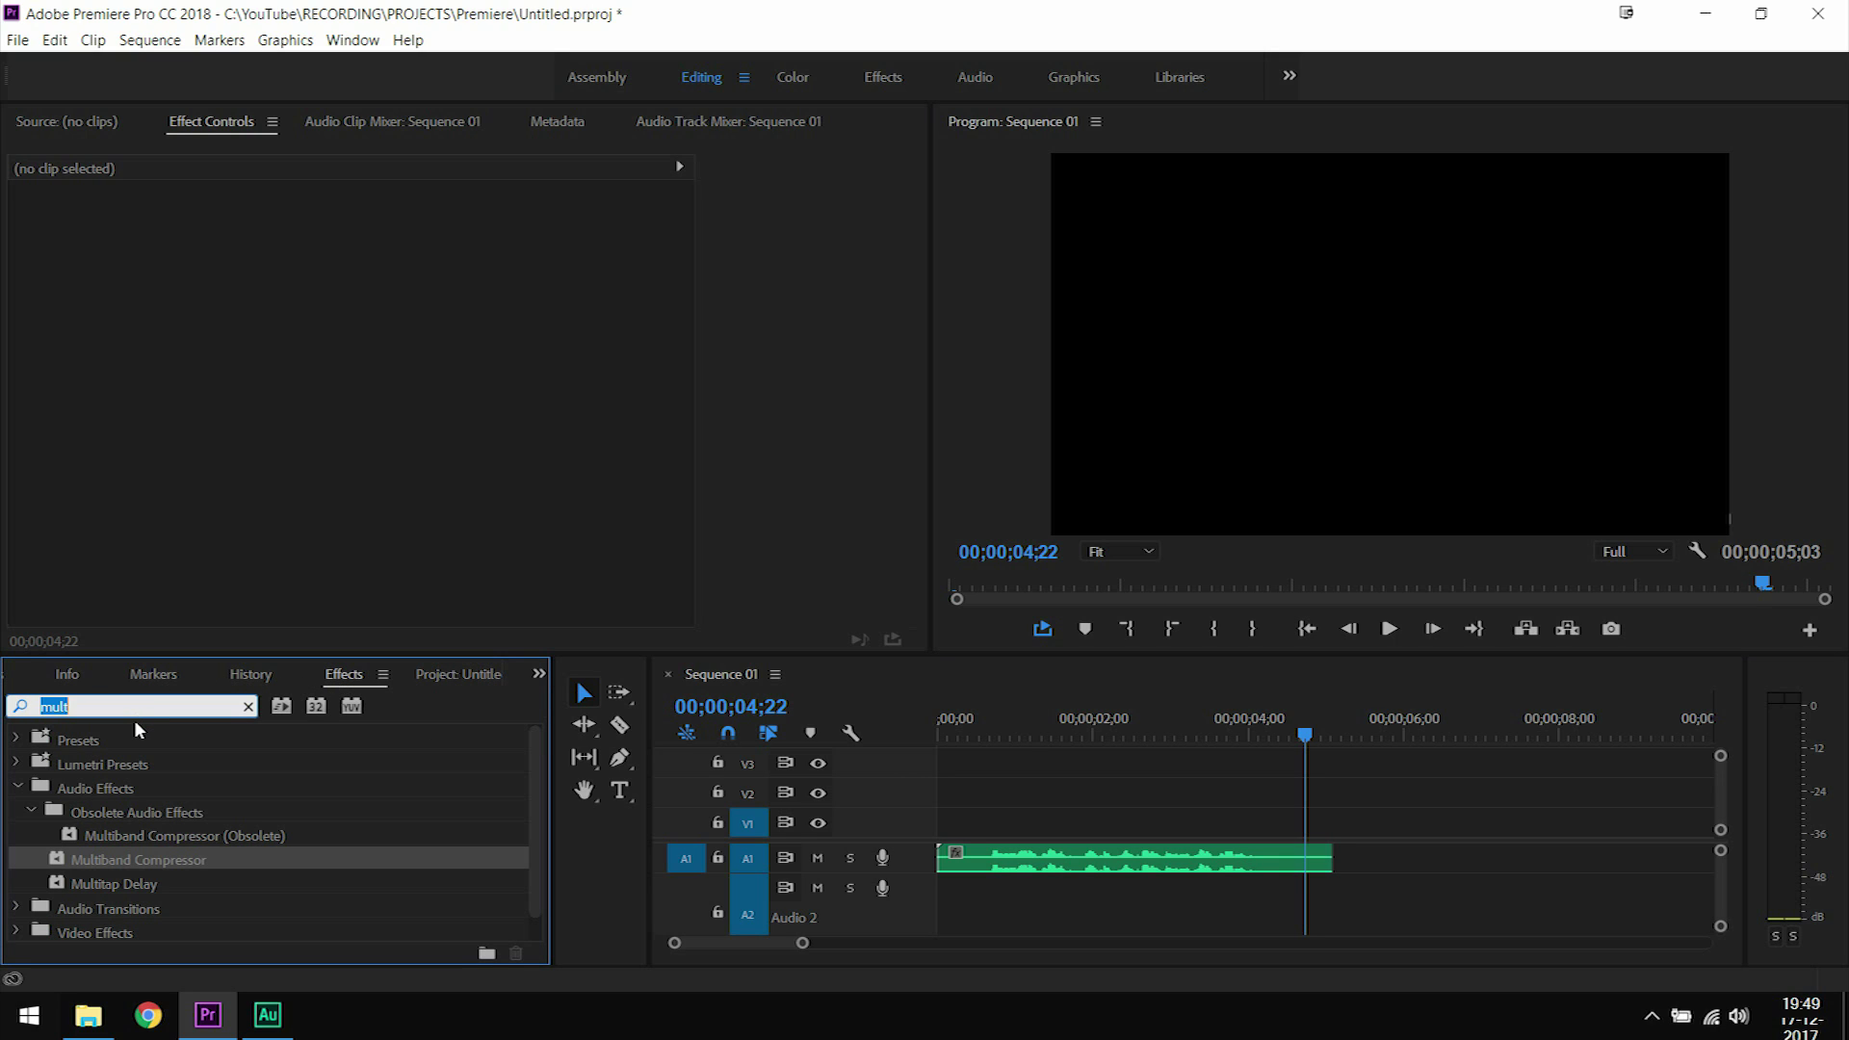
{"action": "type", "text": "master"}
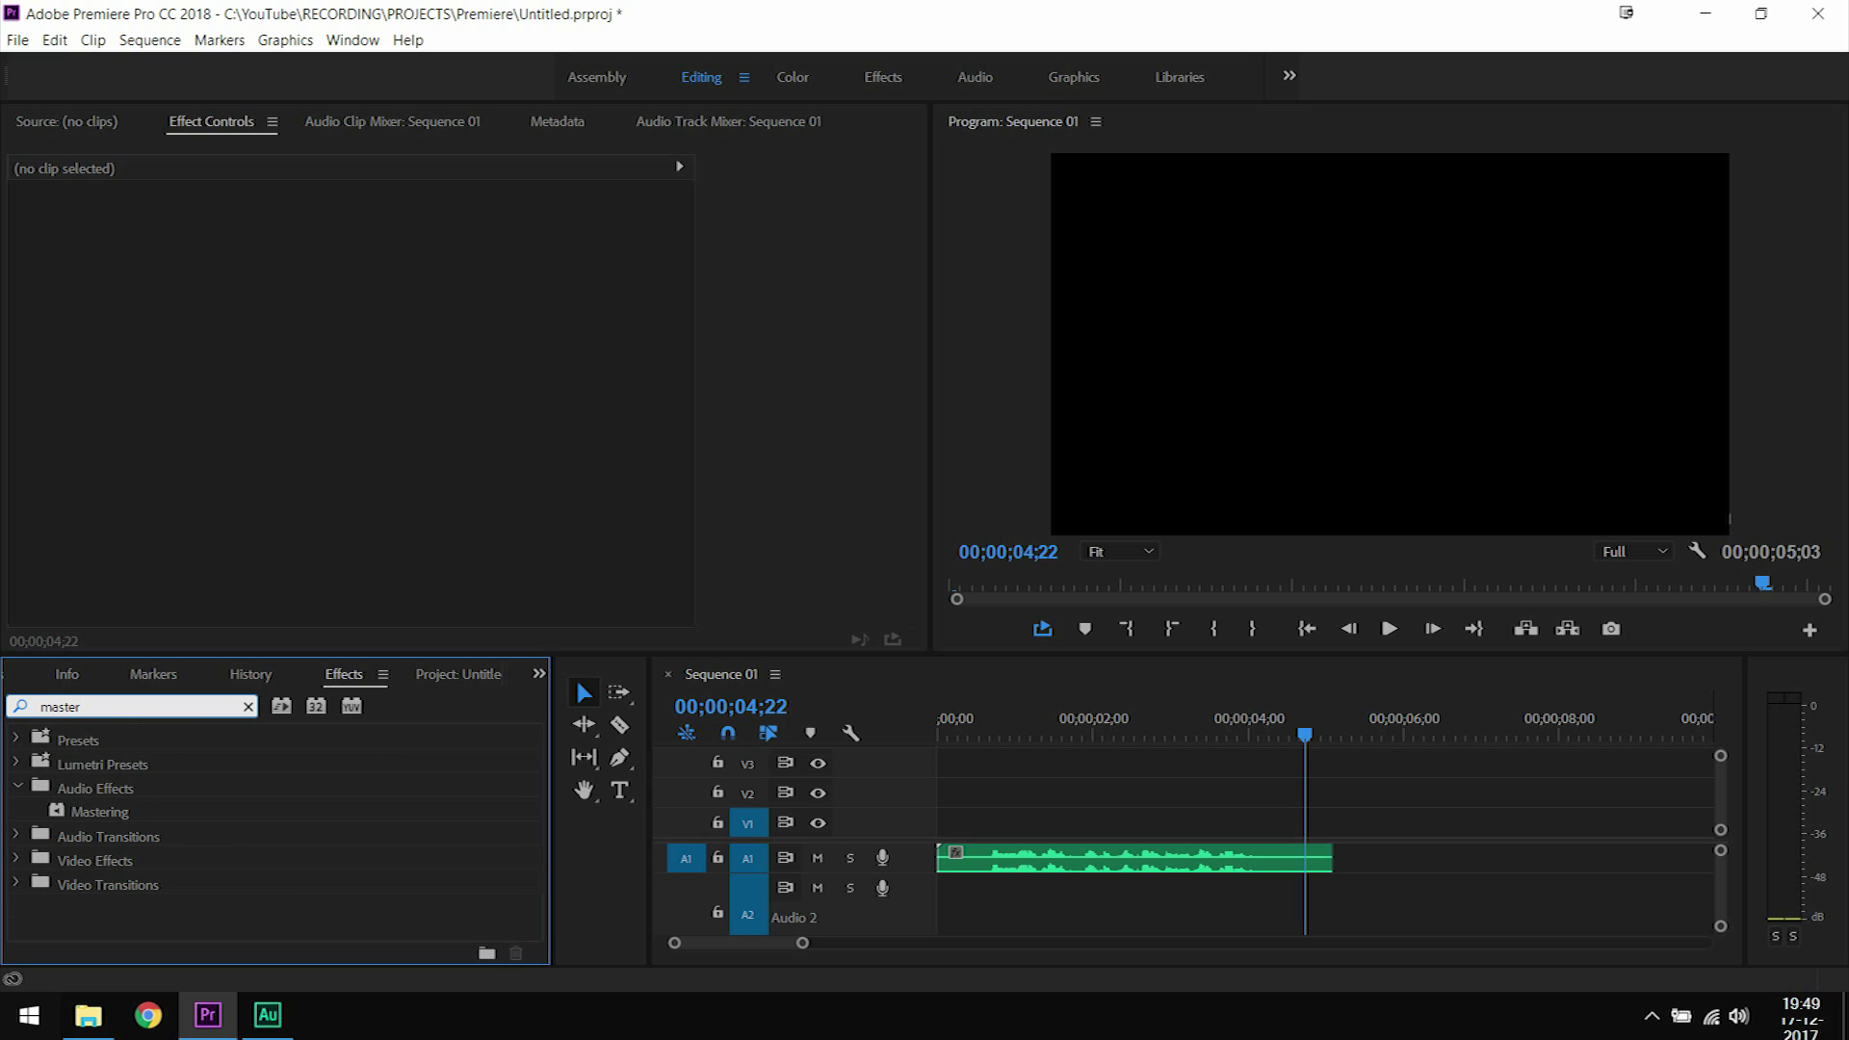
{"action": "left_click_drag", "start_coordinate": [123, 807], "coordinate": [1001, 860]}
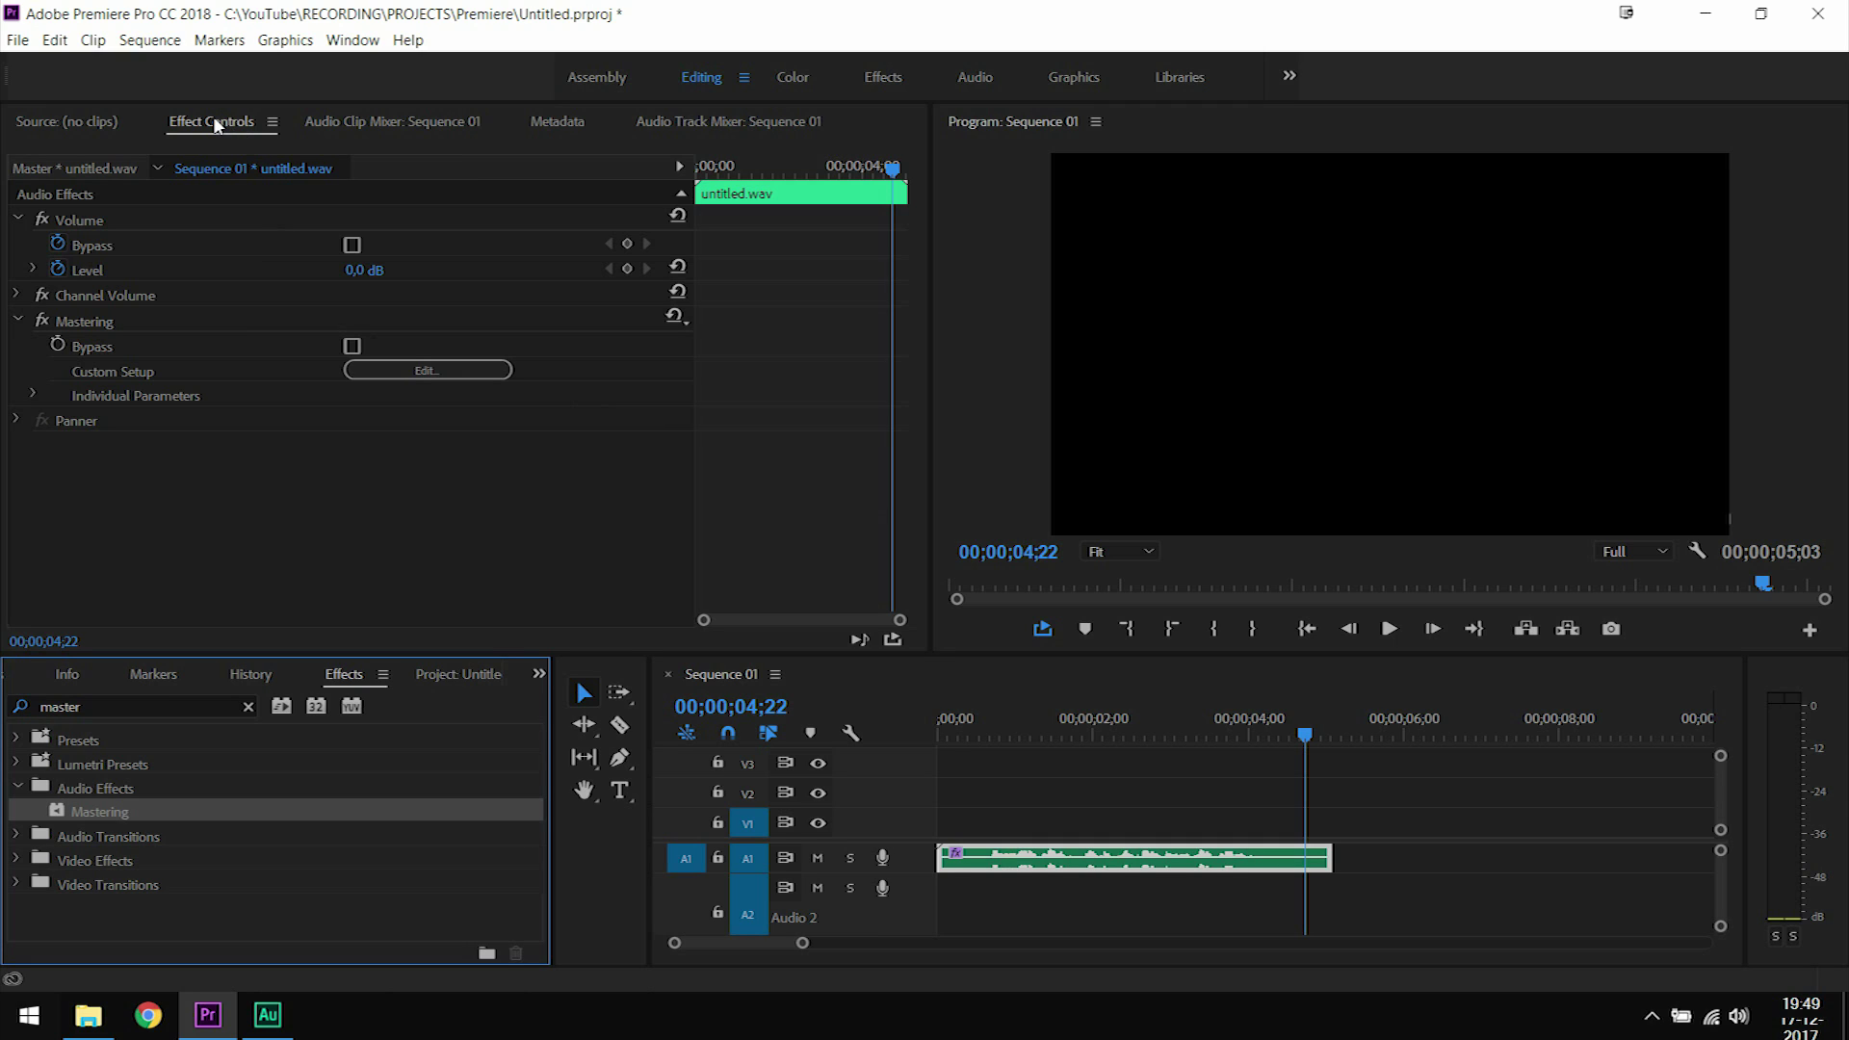
Open the Mastering effect's custom setup and enlarge and reposition its window so all settings show beside the Program monitor
{"action": "left_click", "coordinate": [426, 374]}
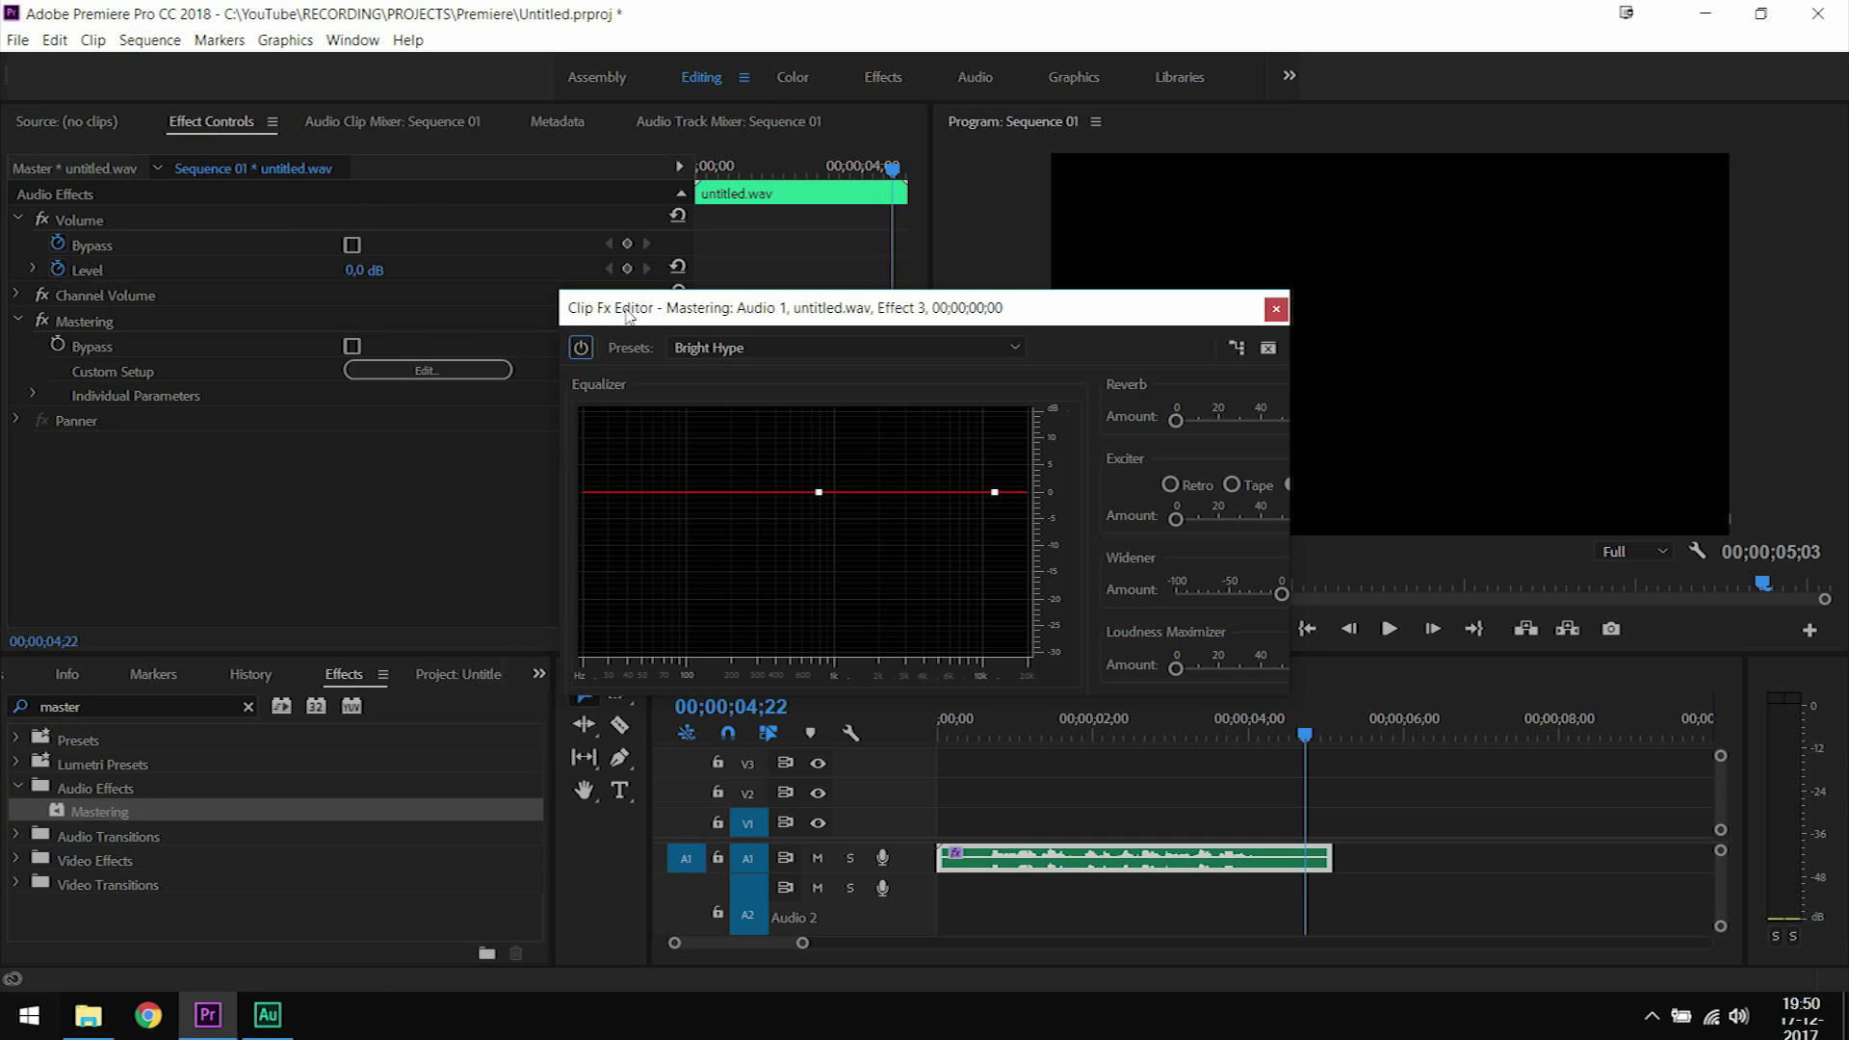
{"action": "left_click_drag", "start_coordinate": [627, 315], "coordinate": [236, 185]}
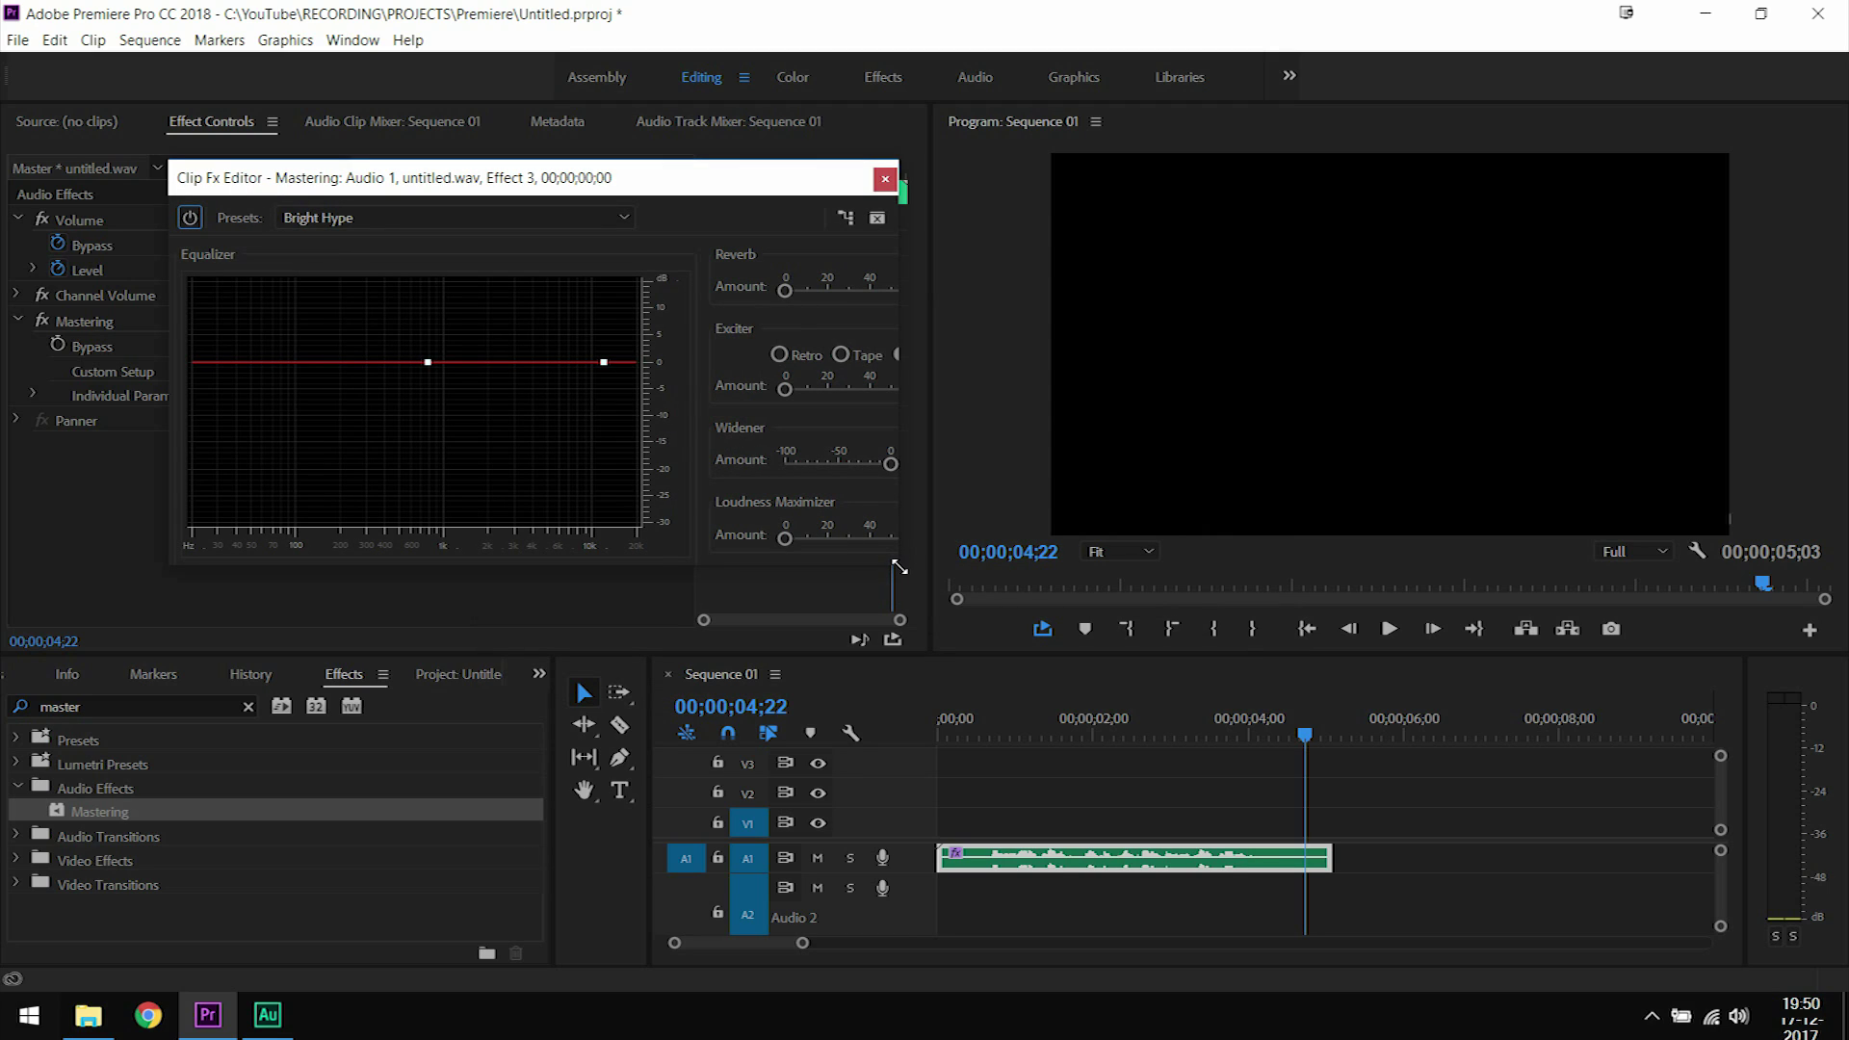
{"action": "left_click_drag", "start_coordinate": [899, 568], "coordinate": [1105, 676]}
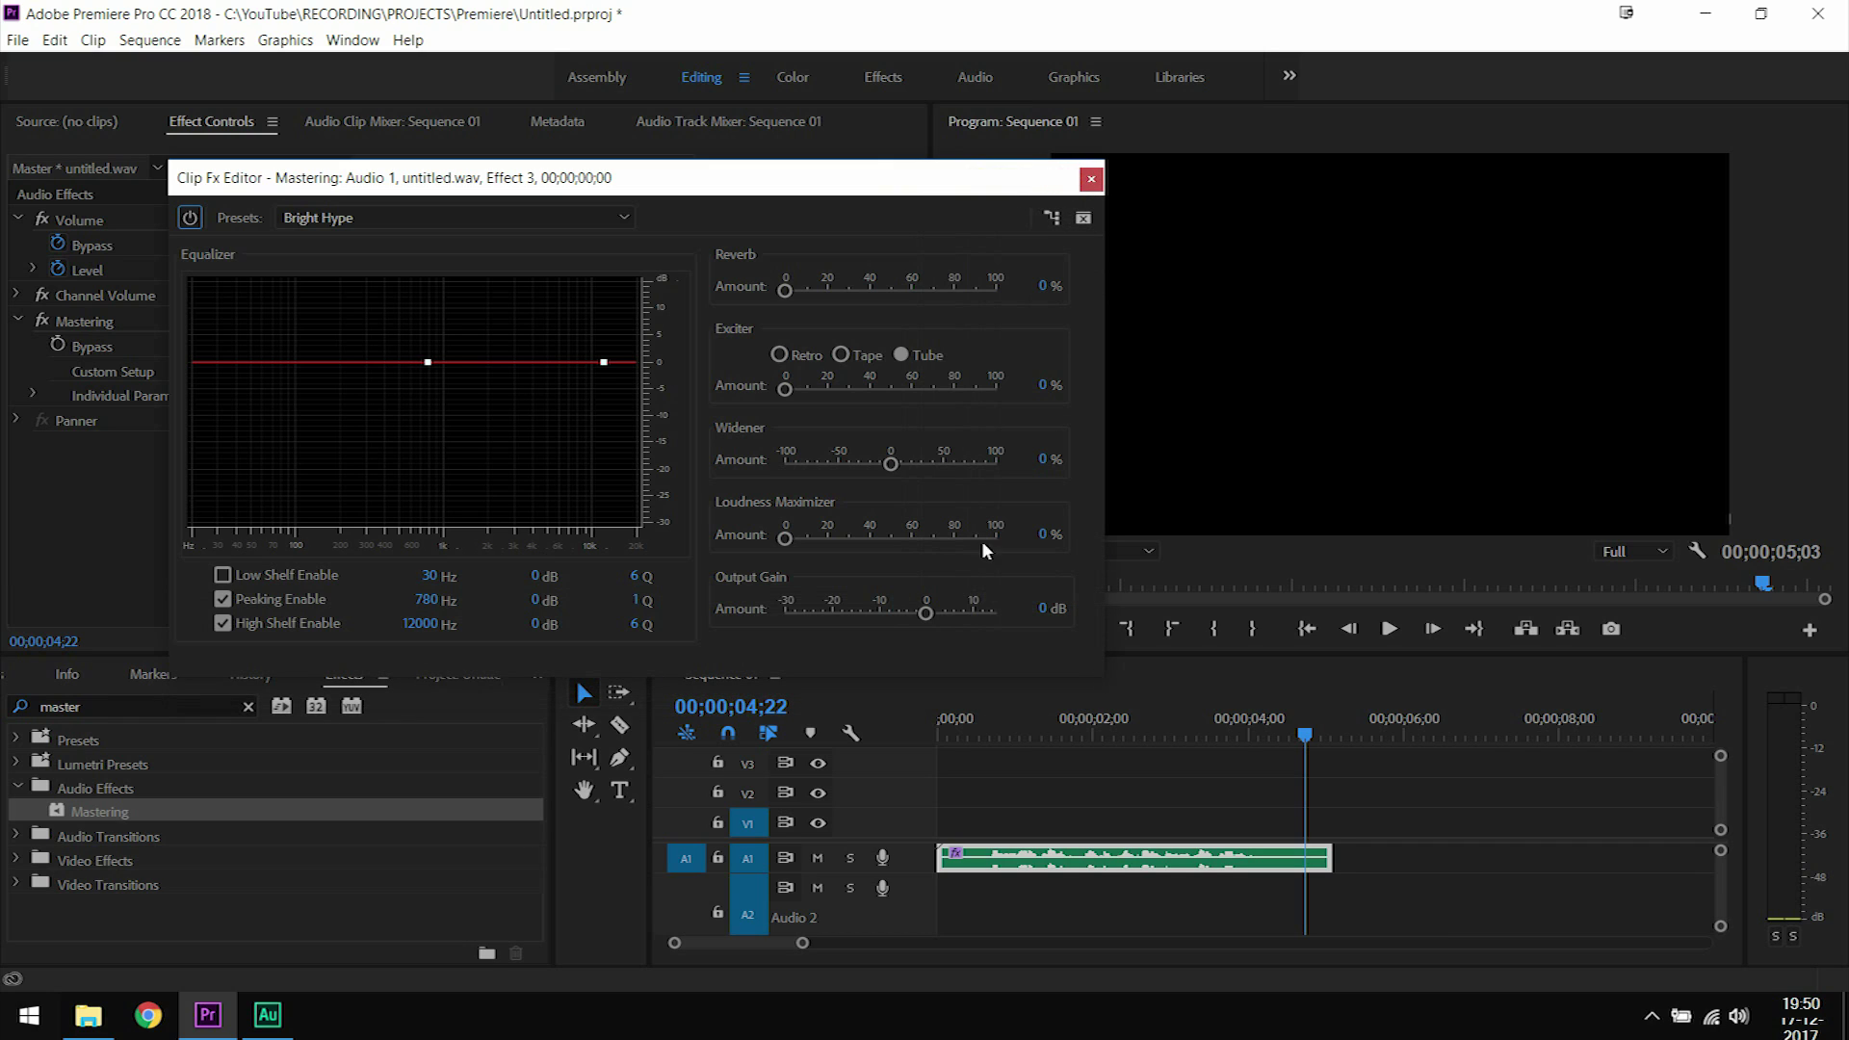
{"action": "left_click_drag", "start_coordinate": [715, 190], "coordinate": [606, 113]}
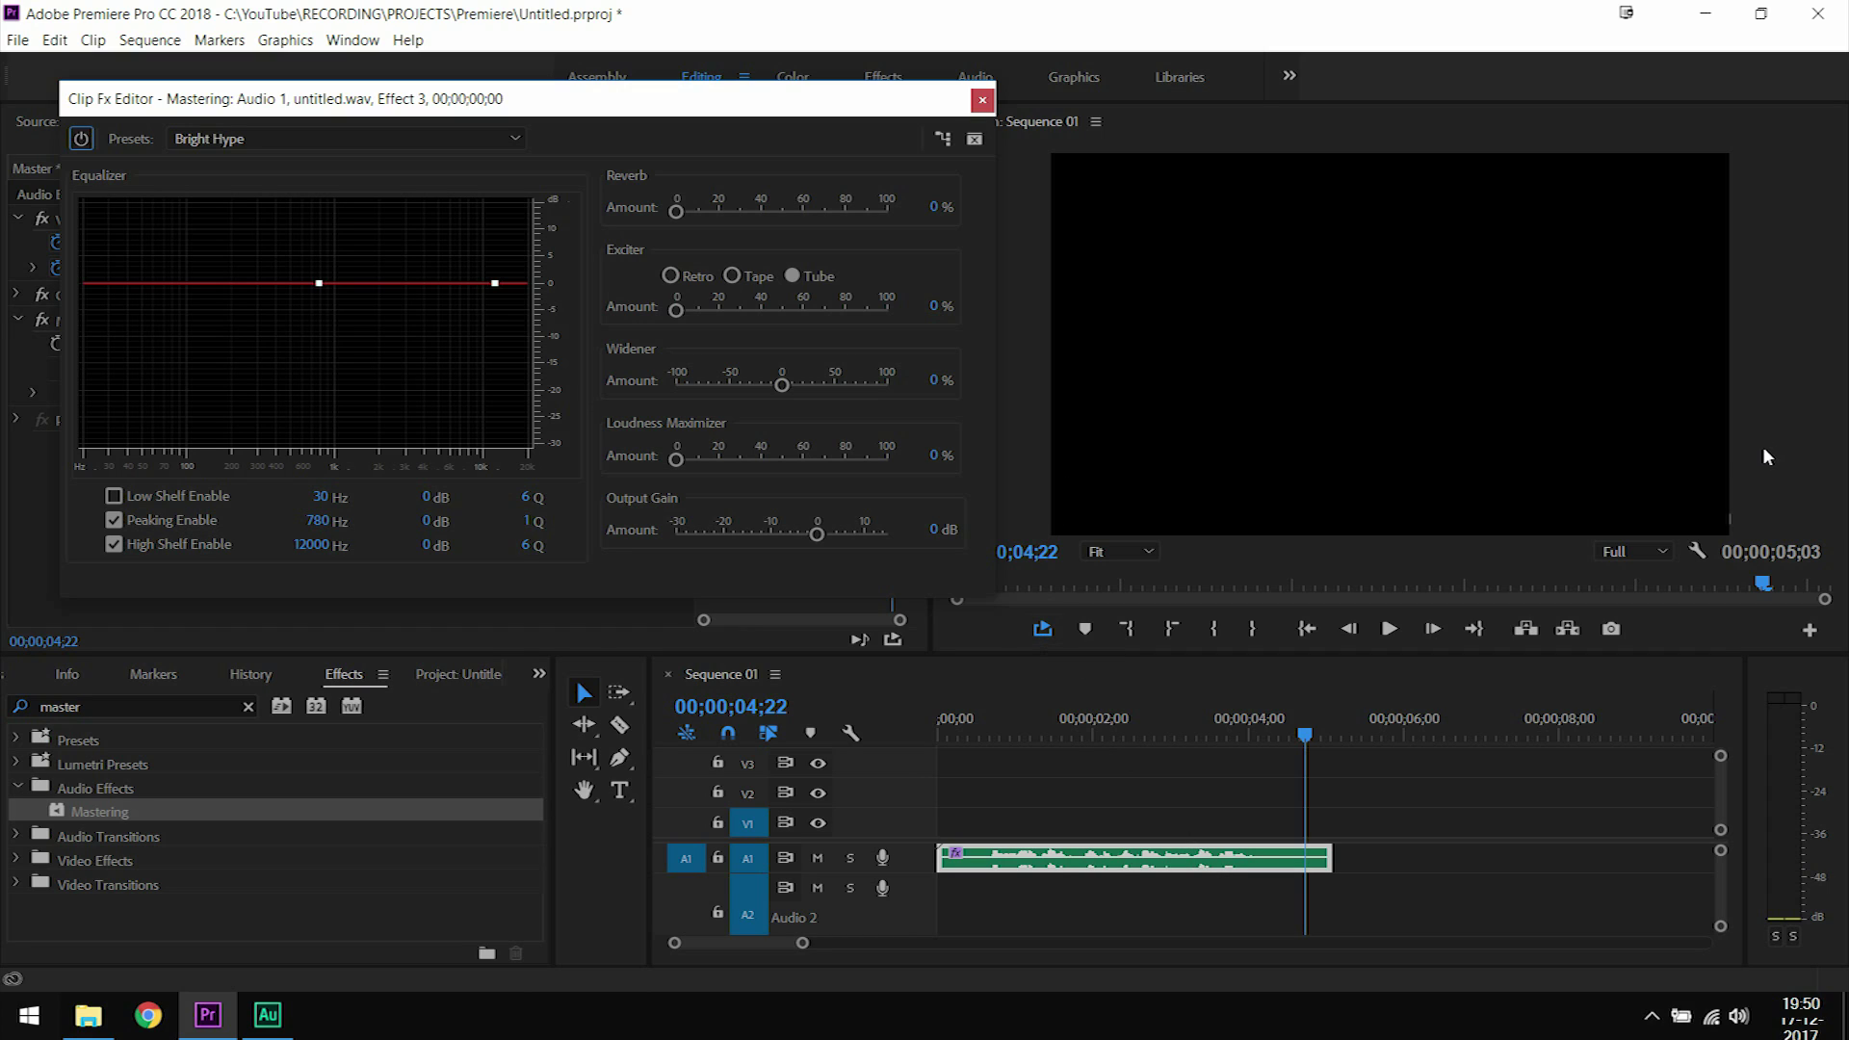
Mark the spoken part of the sequence with an In point at about 00;00;00;19 and an Out point at about 00;00;04;03
{"action": "left_click", "coordinate": [1810, 630]}
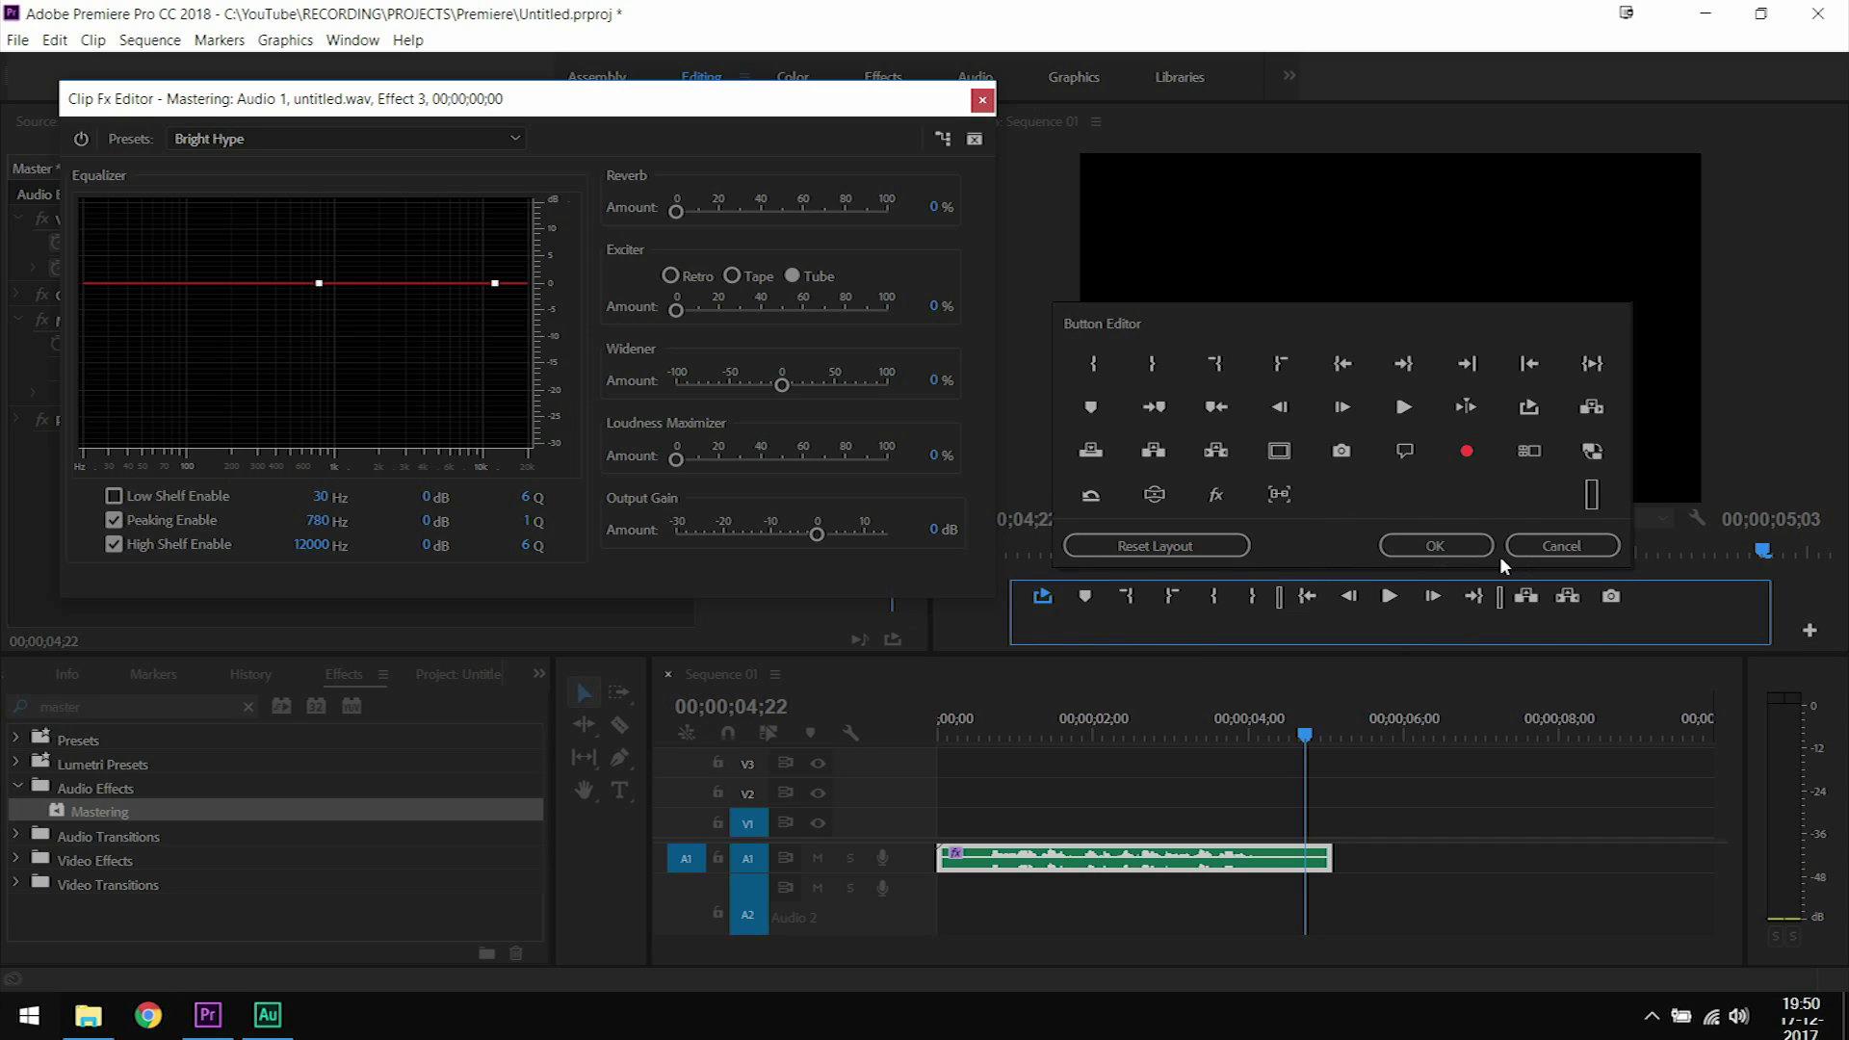
{"action": "left_click", "coordinate": [1560, 546]}
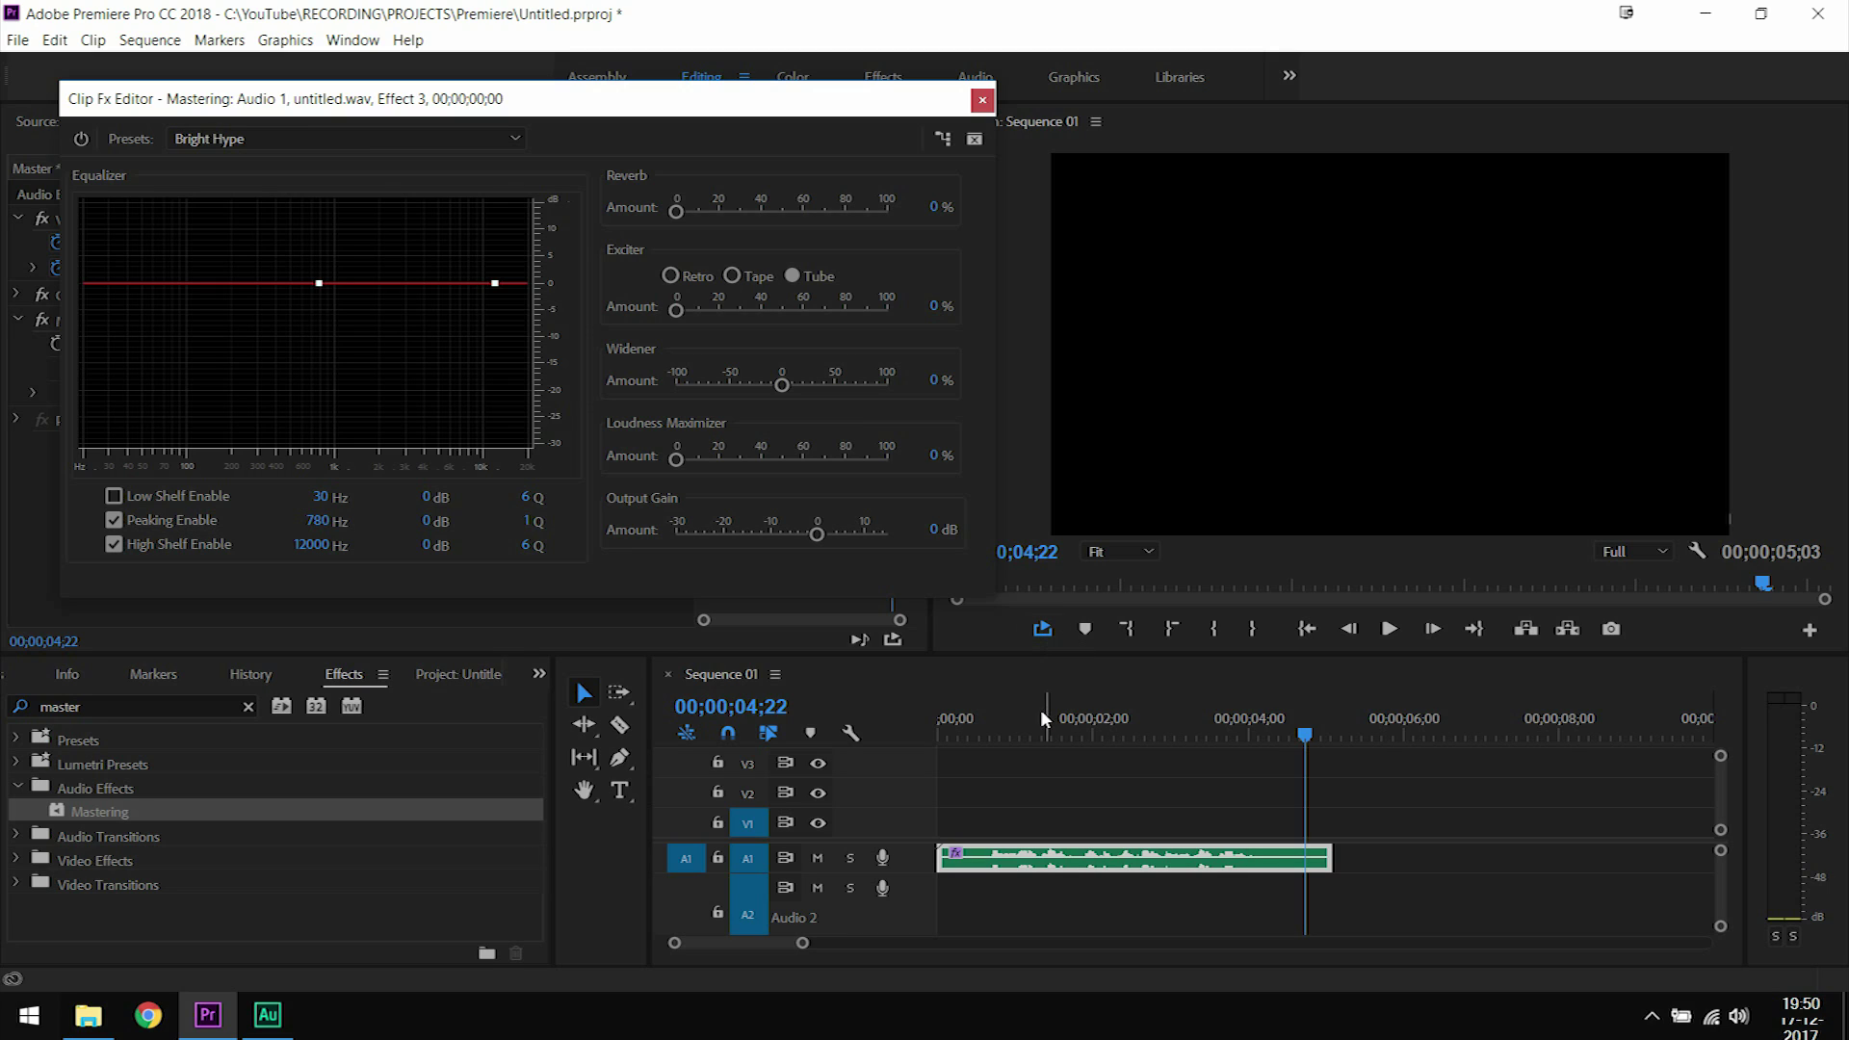
{"action": "left_click_drag", "start_coordinate": [1043, 717], "coordinate": [986, 714]}
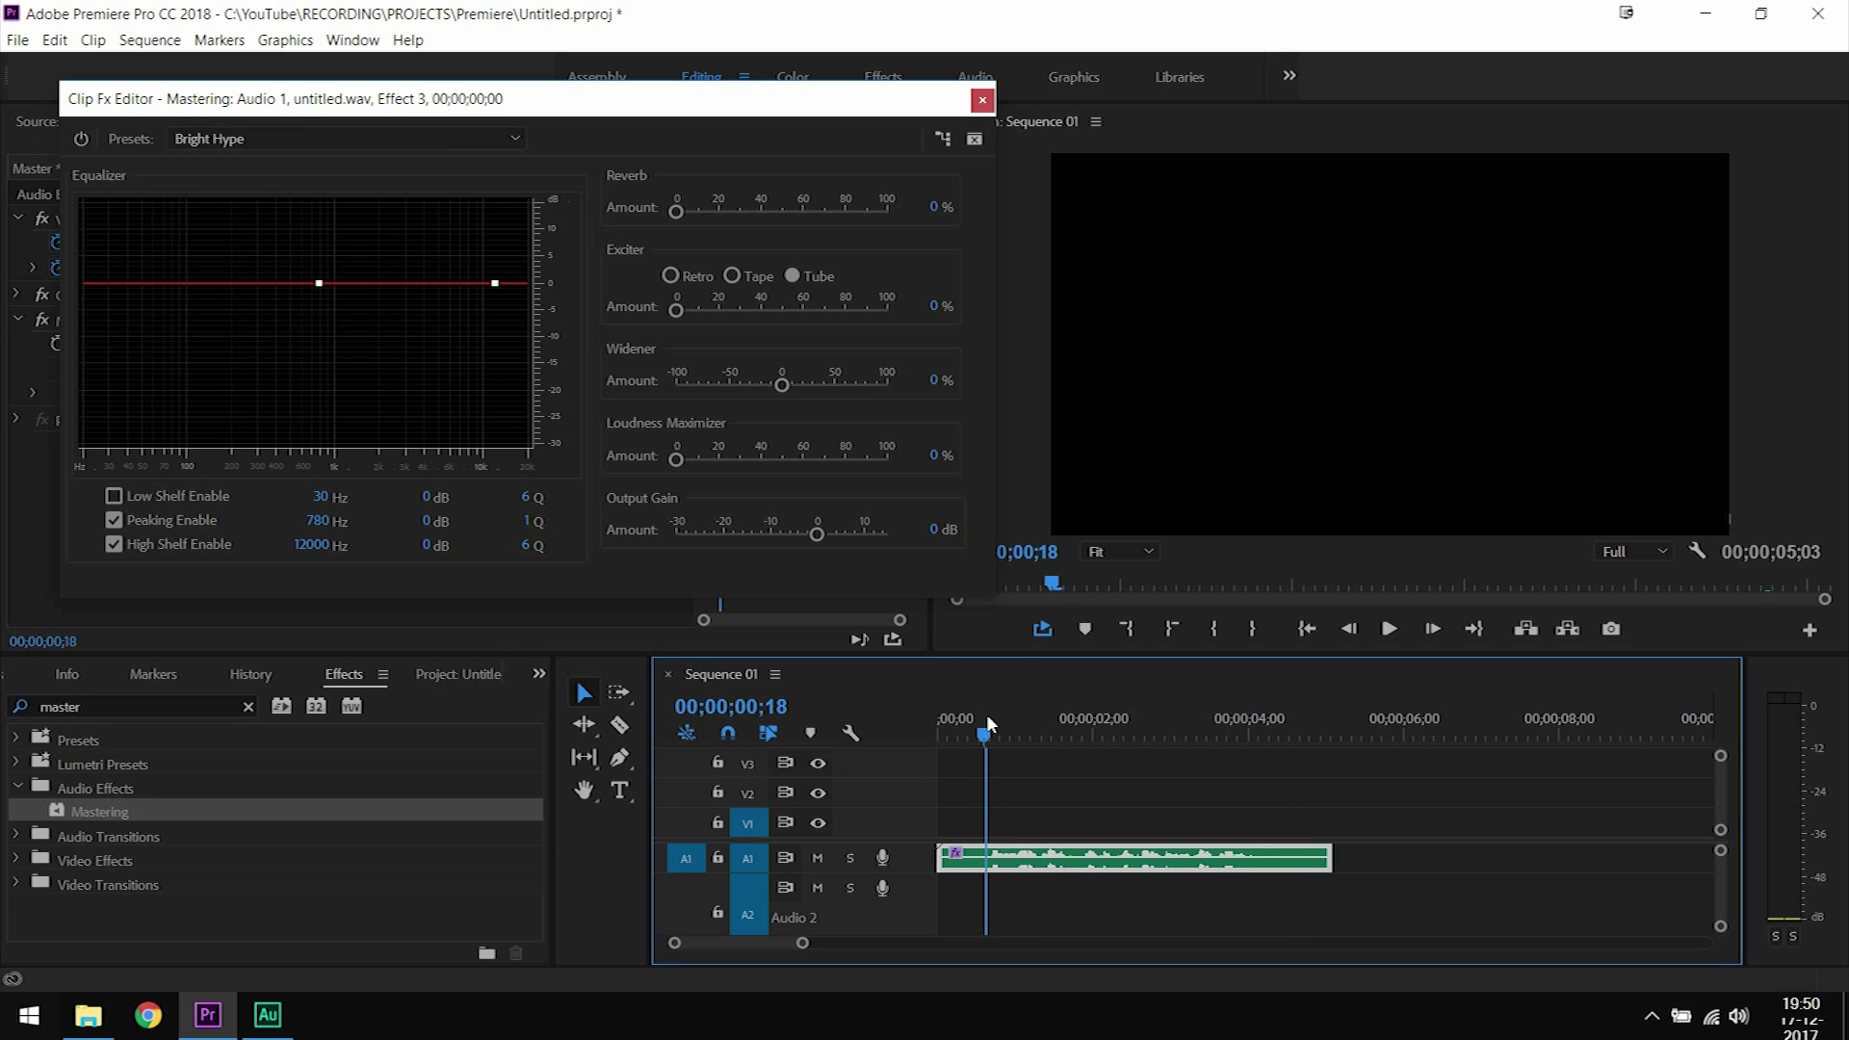
{"action": "left_click", "coordinate": [1219, 623]}
{"action": "left_click", "coordinate": [1256, 711]}
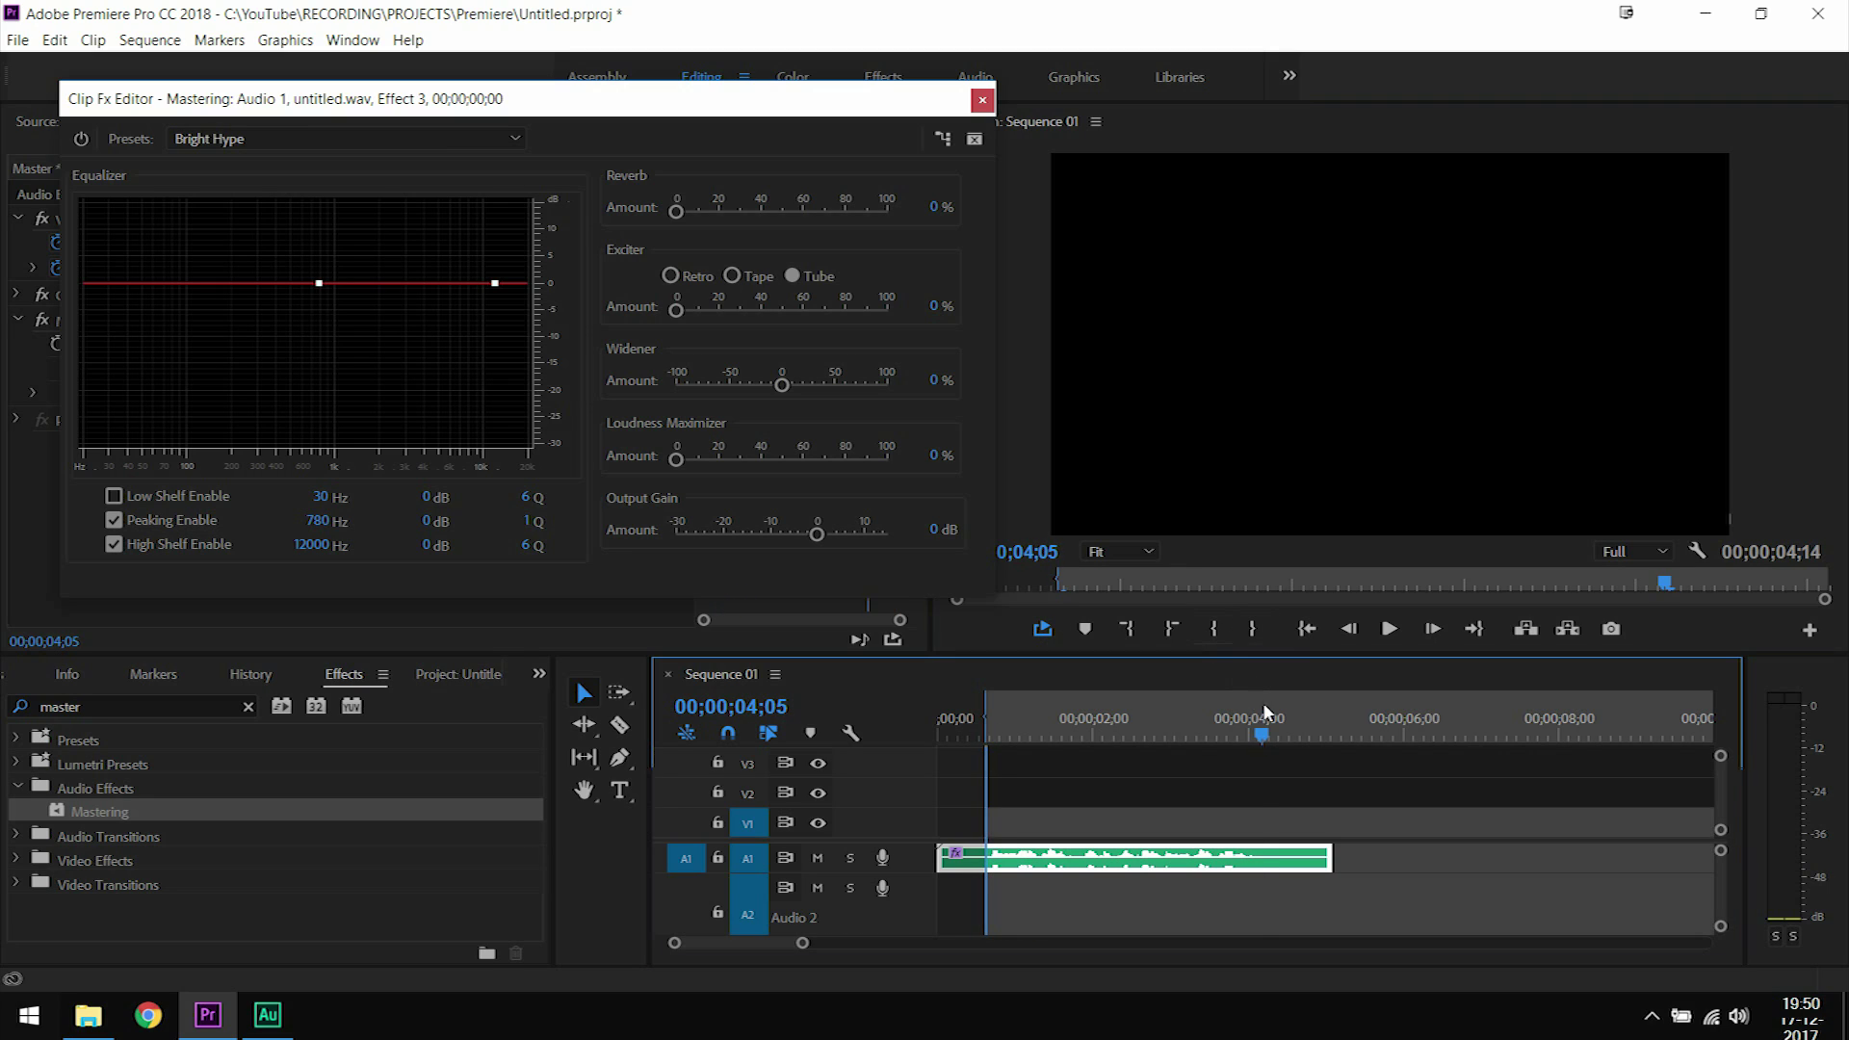
{"action": "left_click", "coordinate": [1250, 626]}
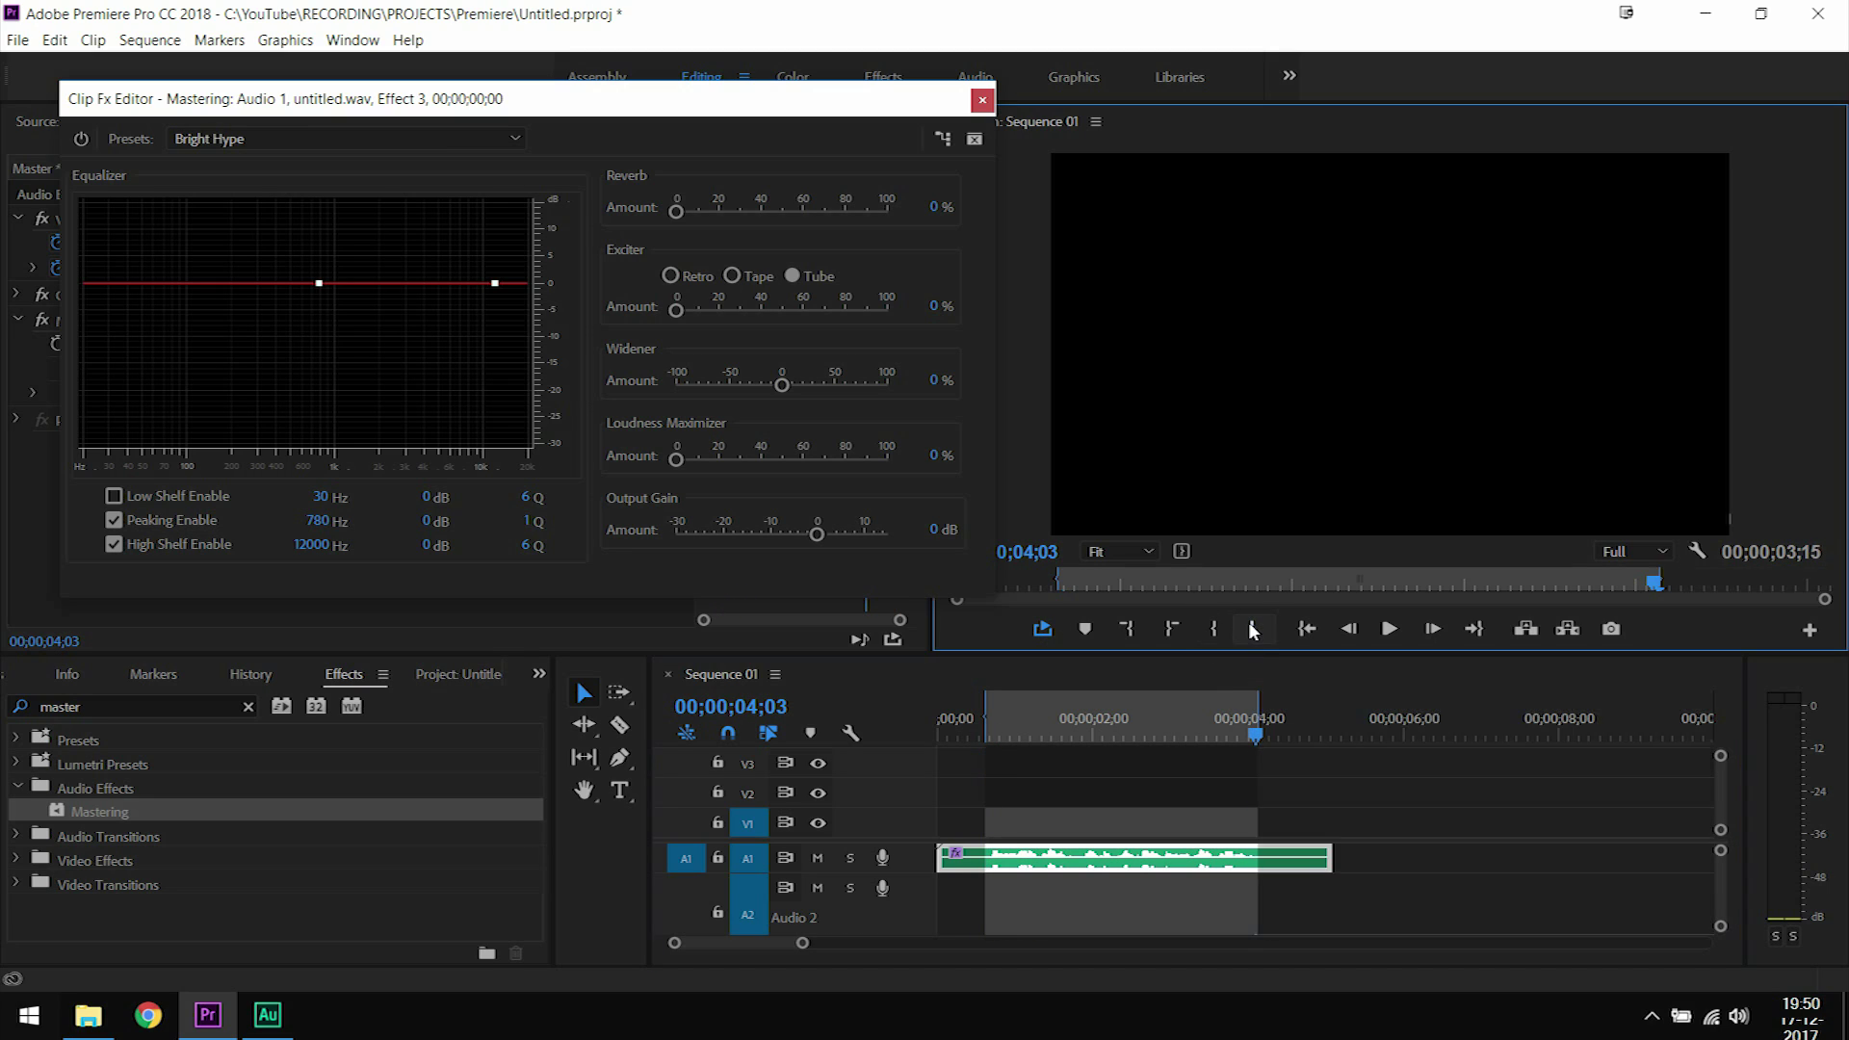
Play the marked range to preview the voice, stop playback and return the playhead to the In point
{"action": "left_click", "coordinate": [1390, 628]}
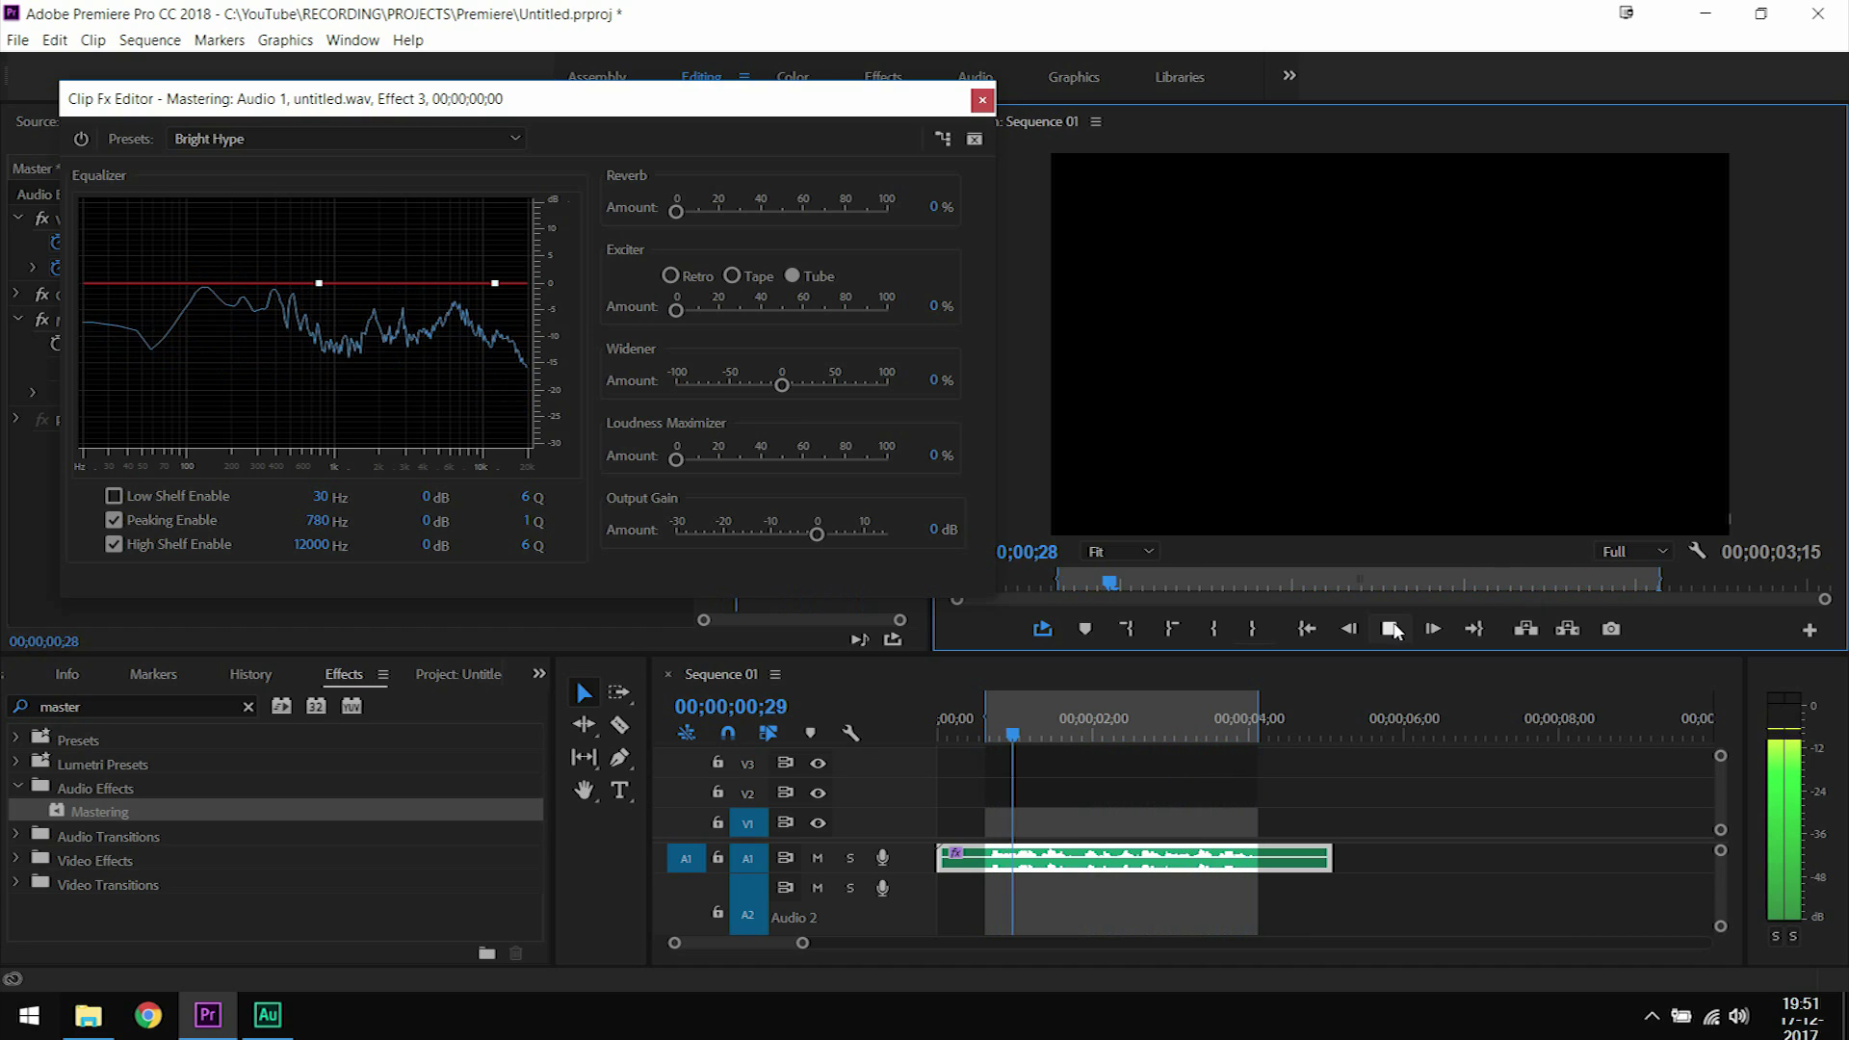
{"action": "left_click", "coordinate": [1392, 629]}
{"action": "left_click", "coordinate": [1309, 631]}
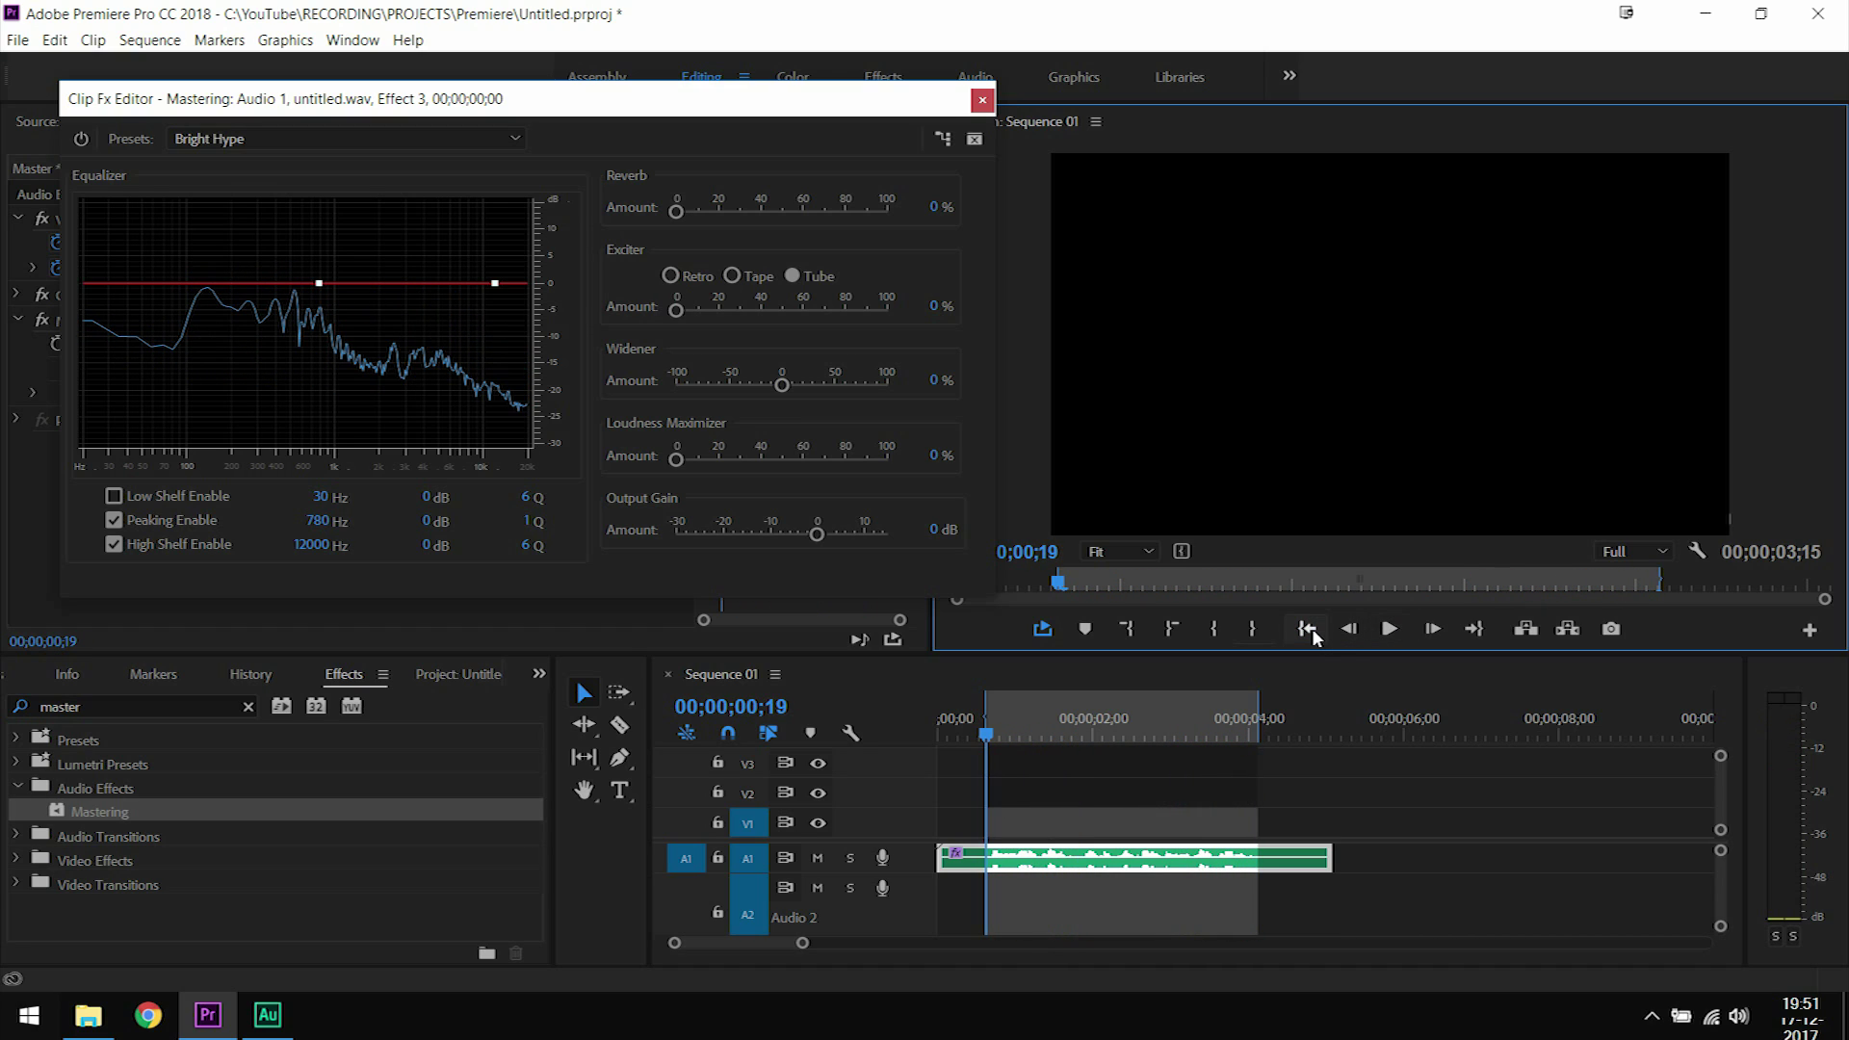
Load the Subtle Clarity preset in the Mastering effect and enable its low shelf and high shelf equalizer bands
{"action": "left_click", "coordinate": [420, 141]}
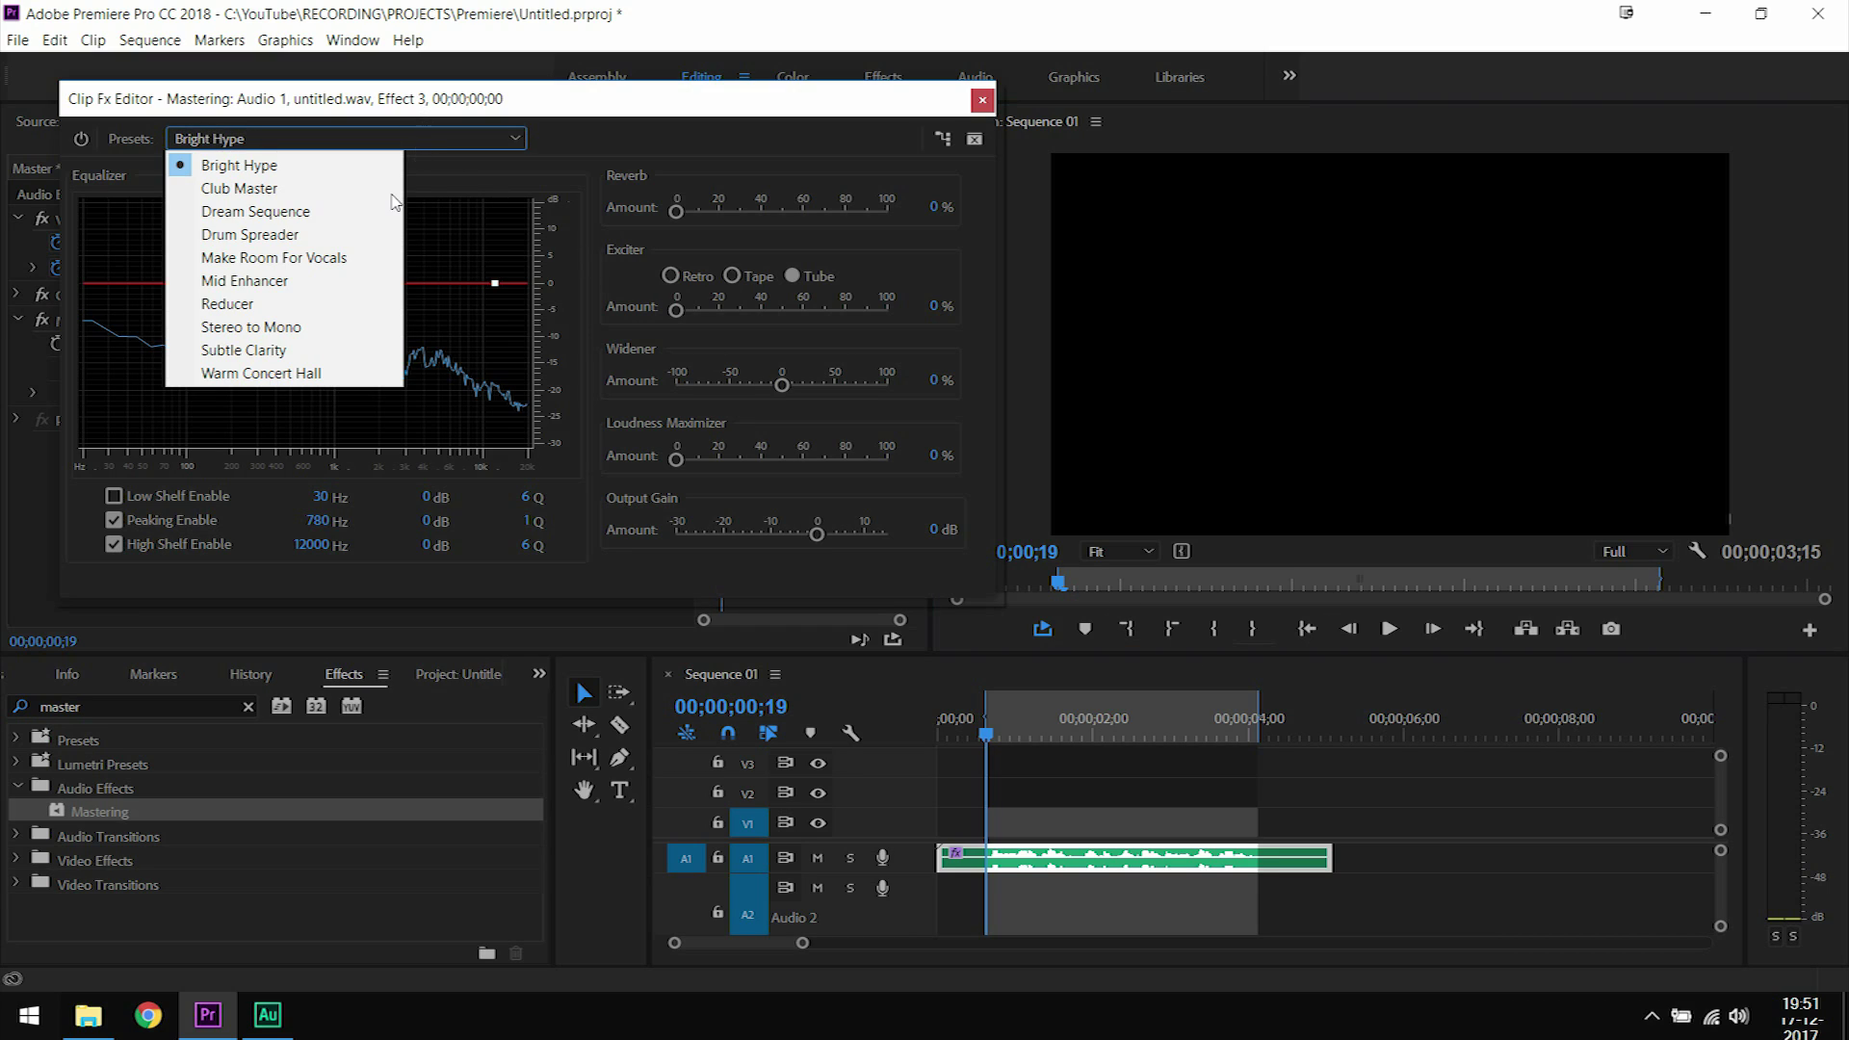
{"action": "left_click", "coordinate": [335, 350]}
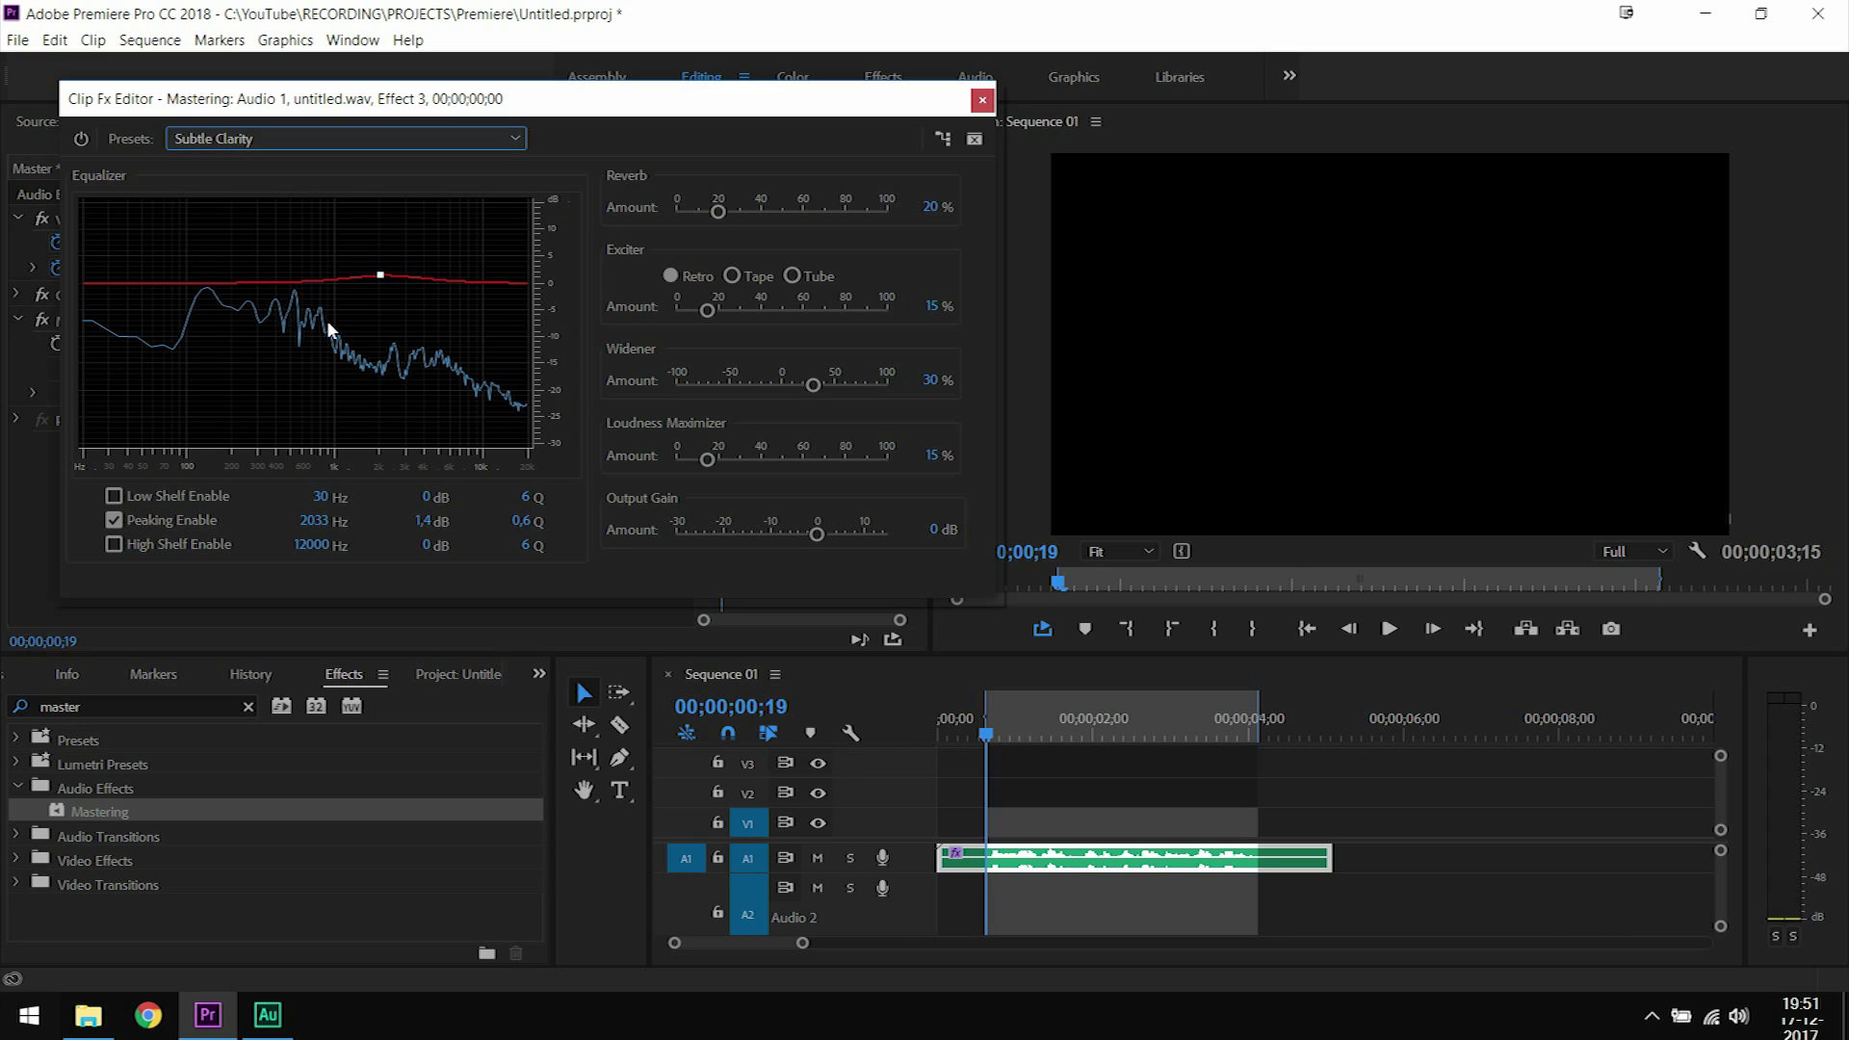
{"action": "left_click", "coordinate": [113, 495]}
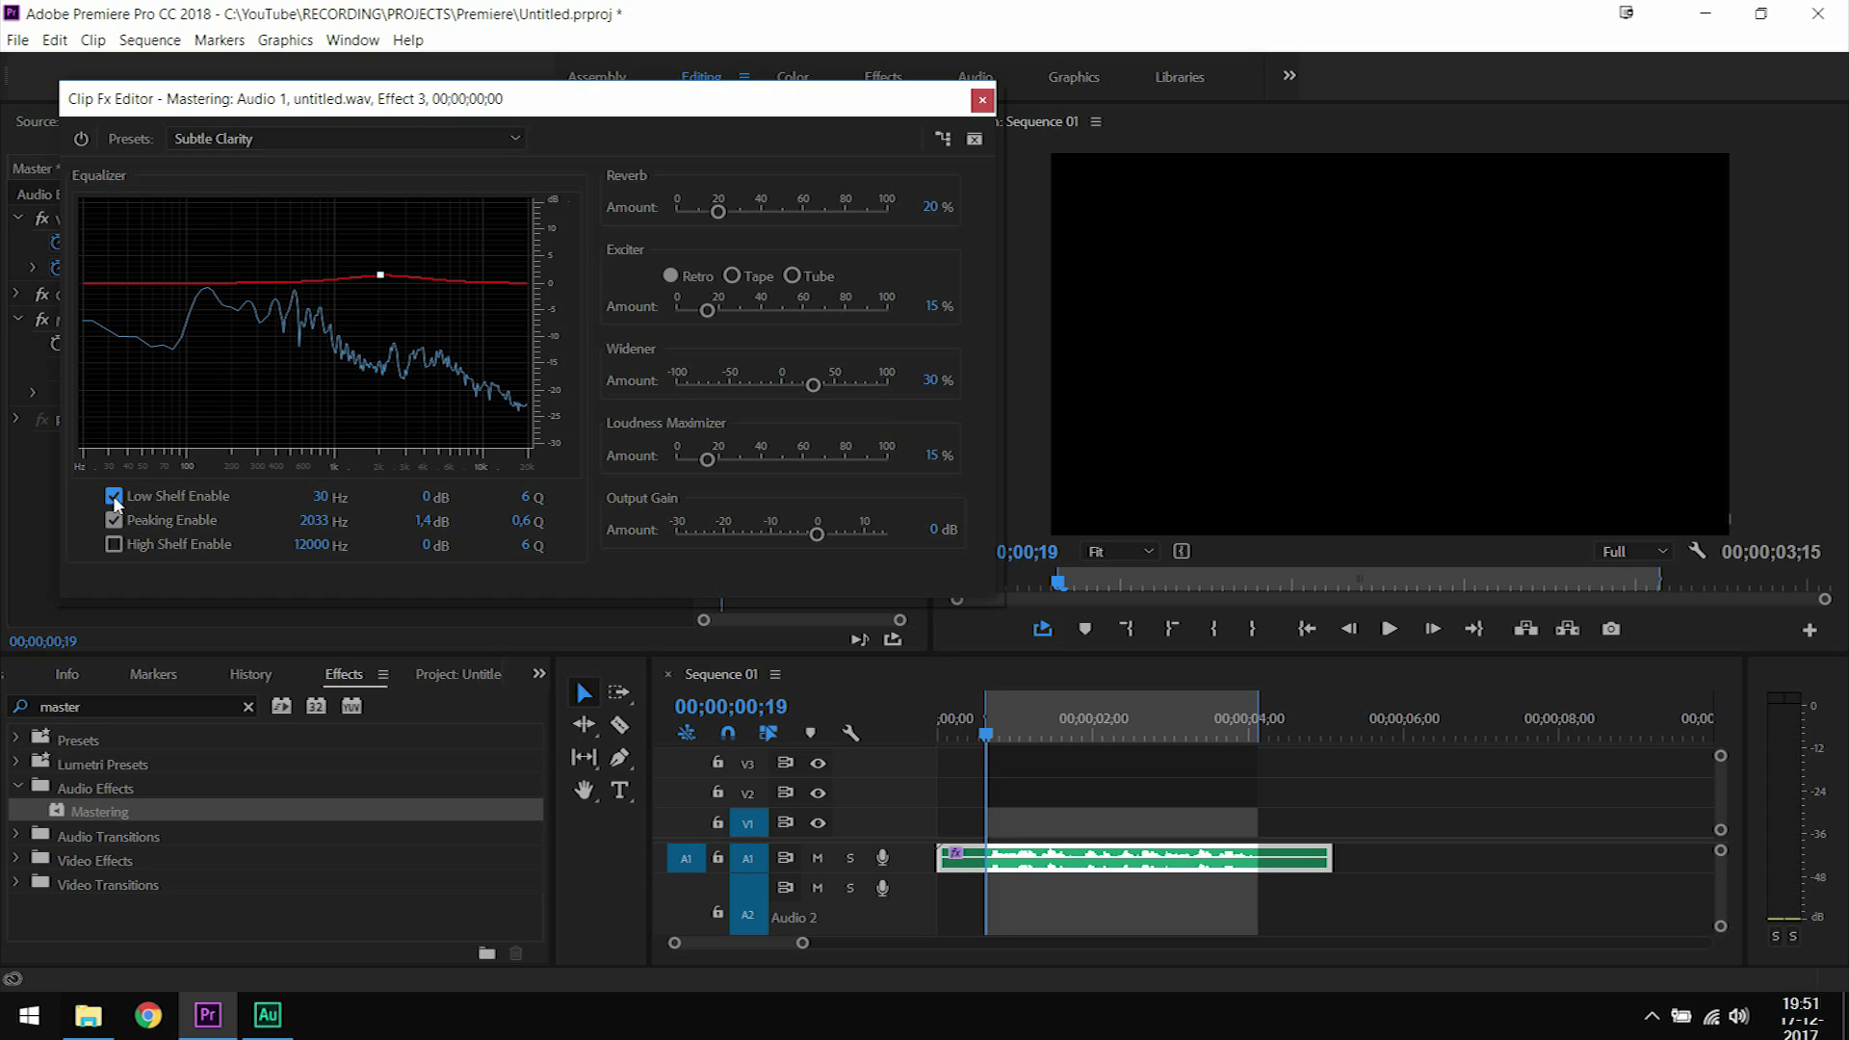
{"action": "left_click", "coordinate": [113, 544]}
During playback, raise the equalizer's high shelf to about 2.6 dB, low shelf to about 2.4 dB and peak to about 3.1 dB
{"action": "left_click", "coordinate": [1402, 633]}
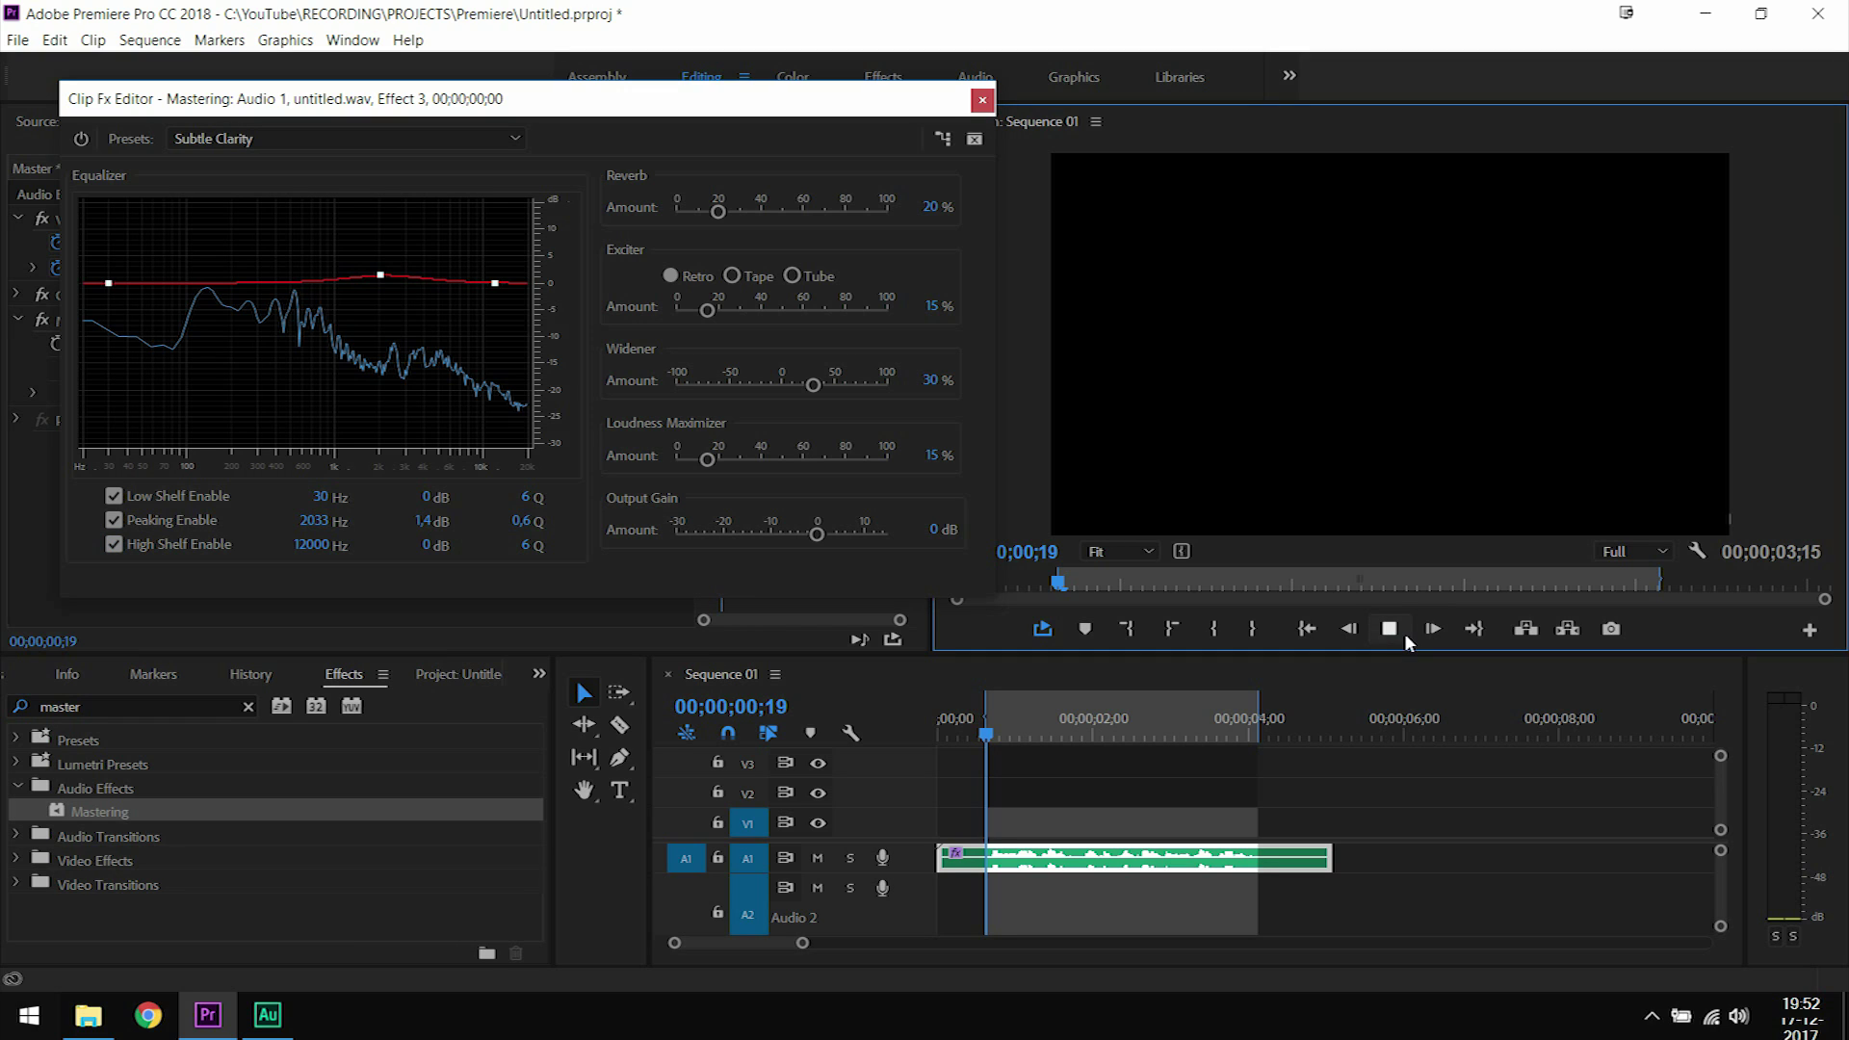
{"action": "mouse_move", "coordinate": [495, 284]}
{"action": "left_mouse_down"}
{"action": "mouse_move", "coordinate": [501, 220]}
{"action": "mouse_move", "coordinate": [500, 268]}
{"action": "left_mouse_up"}
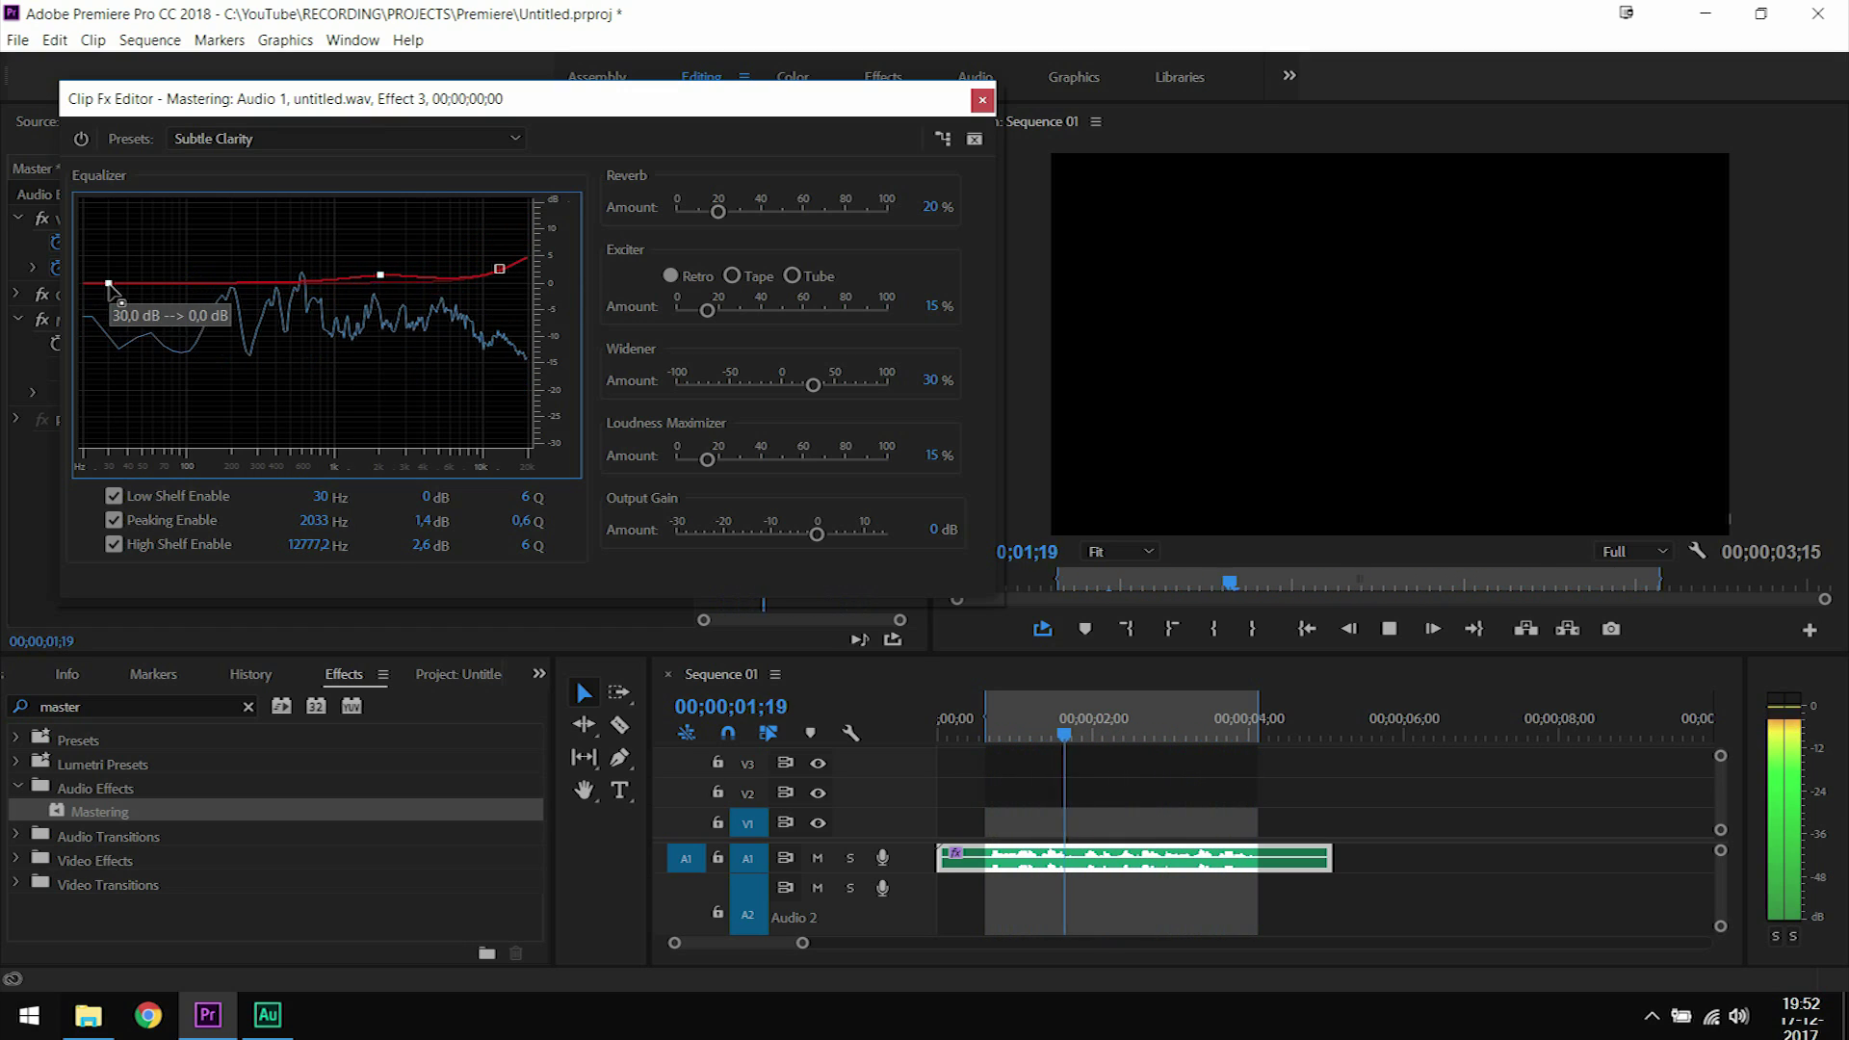
{"action": "mouse_move", "coordinate": [109, 283]}
{"action": "left_mouse_down"}
{"action": "mouse_move", "coordinate": [107, 229]}
{"action": "mouse_move", "coordinate": [111, 435]}
{"action": "mouse_move", "coordinate": [112, 270]}
{"action": "left_mouse_up"}
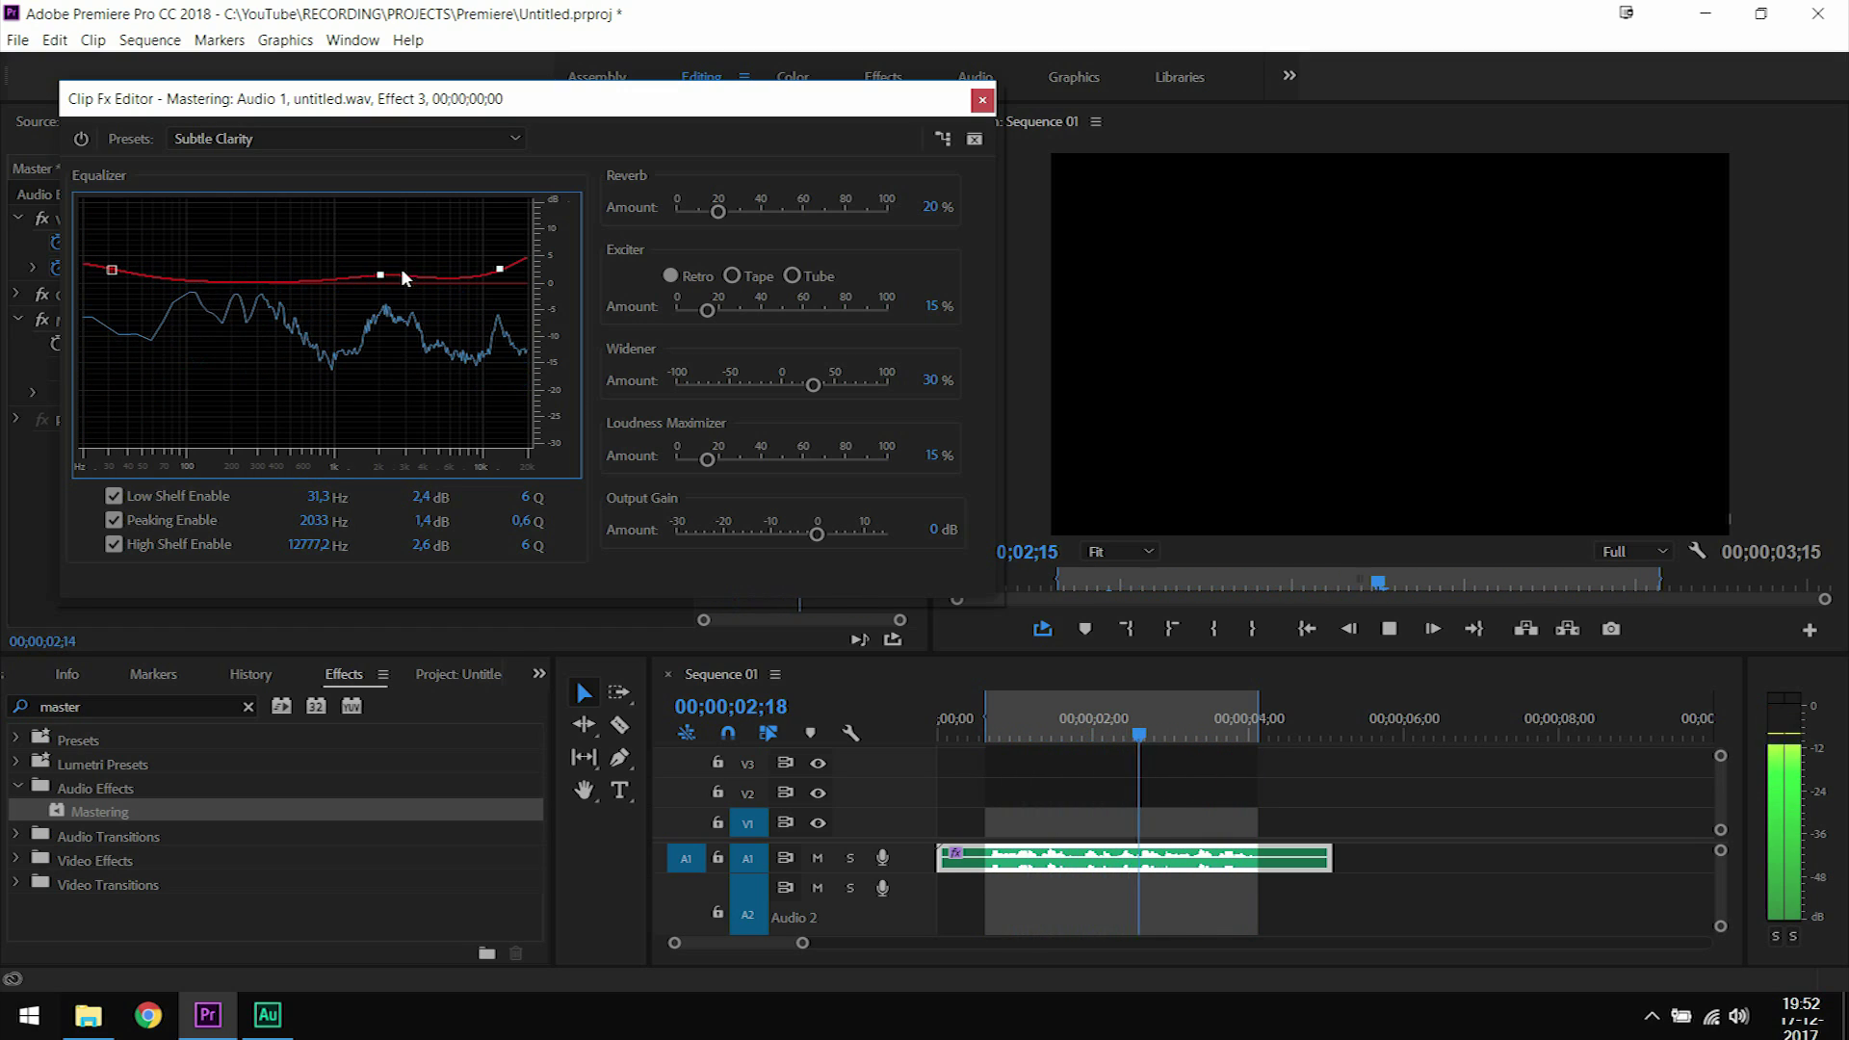
{"action": "mouse_move", "coordinate": [383, 276]}
{"action": "left_mouse_down"}
{"action": "mouse_move", "coordinate": [376, 343]}
{"action": "mouse_move", "coordinate": [383, 269]}
{"action": "left_mouse_up"}
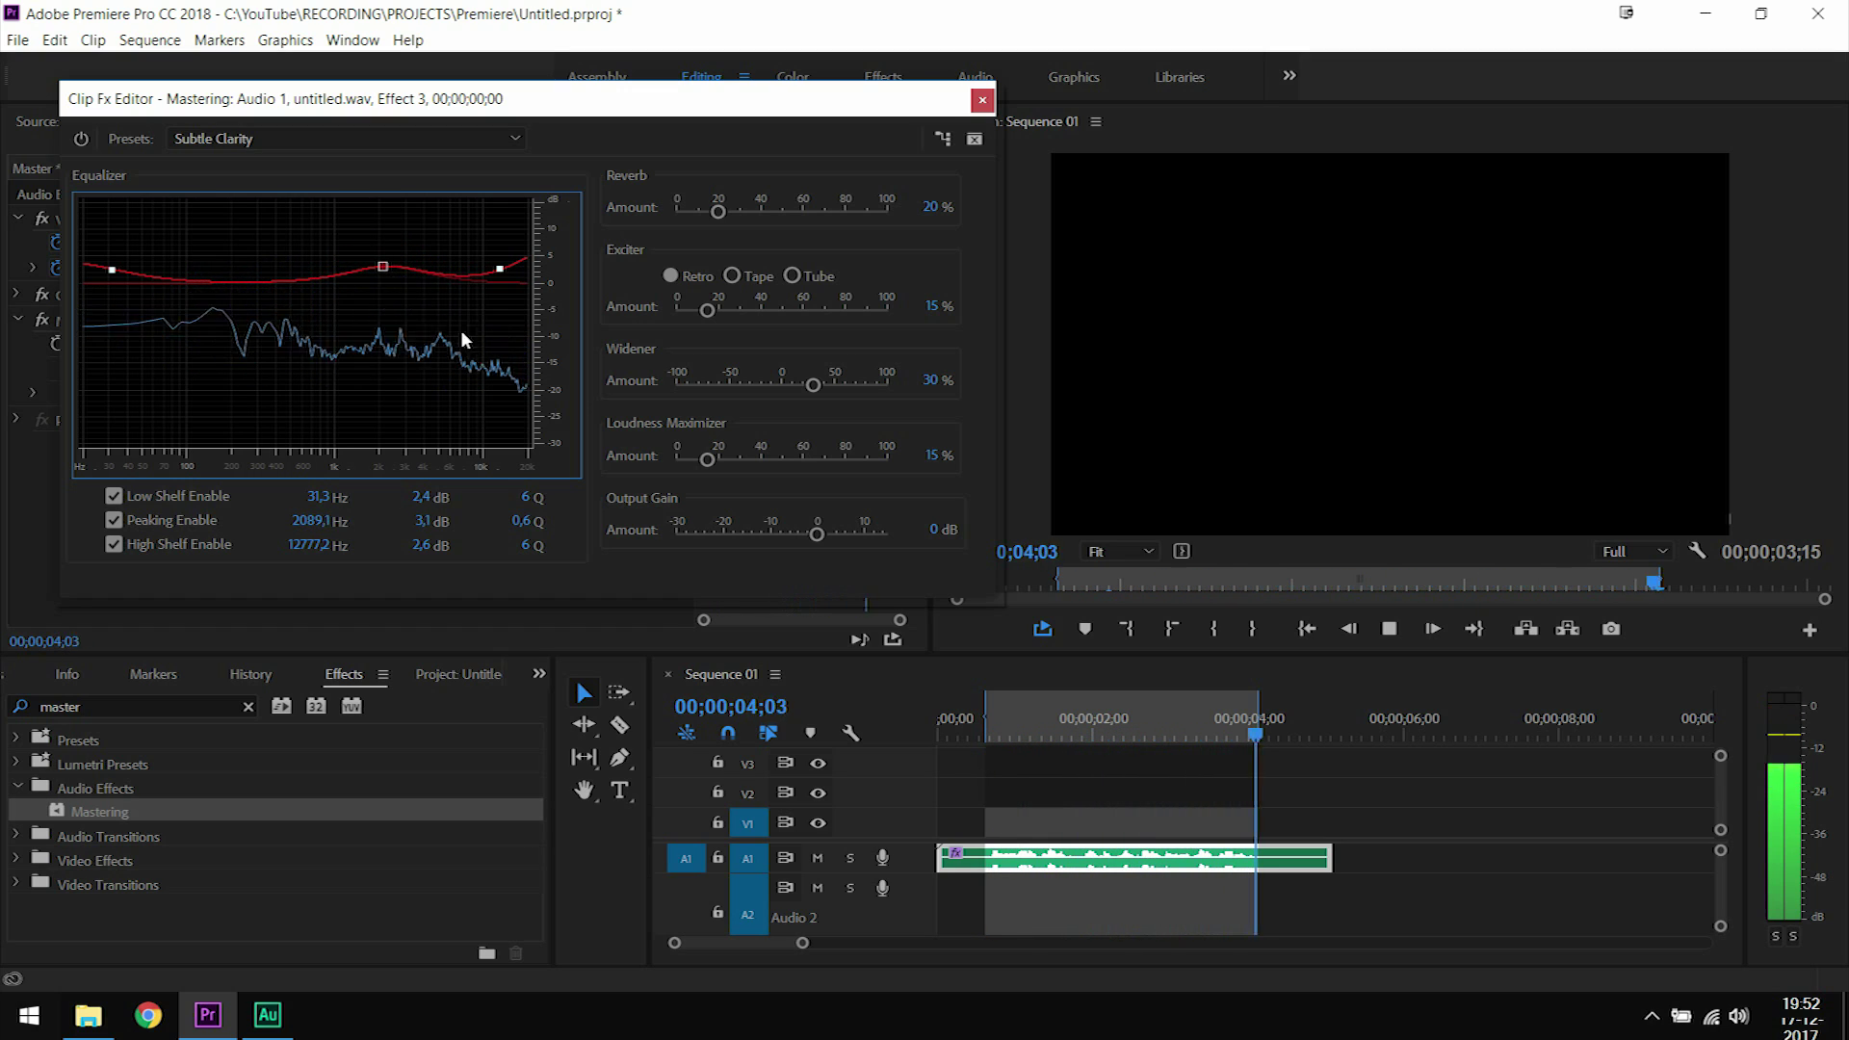
{"action": "left_click", "coordinate": [1384, 636]}
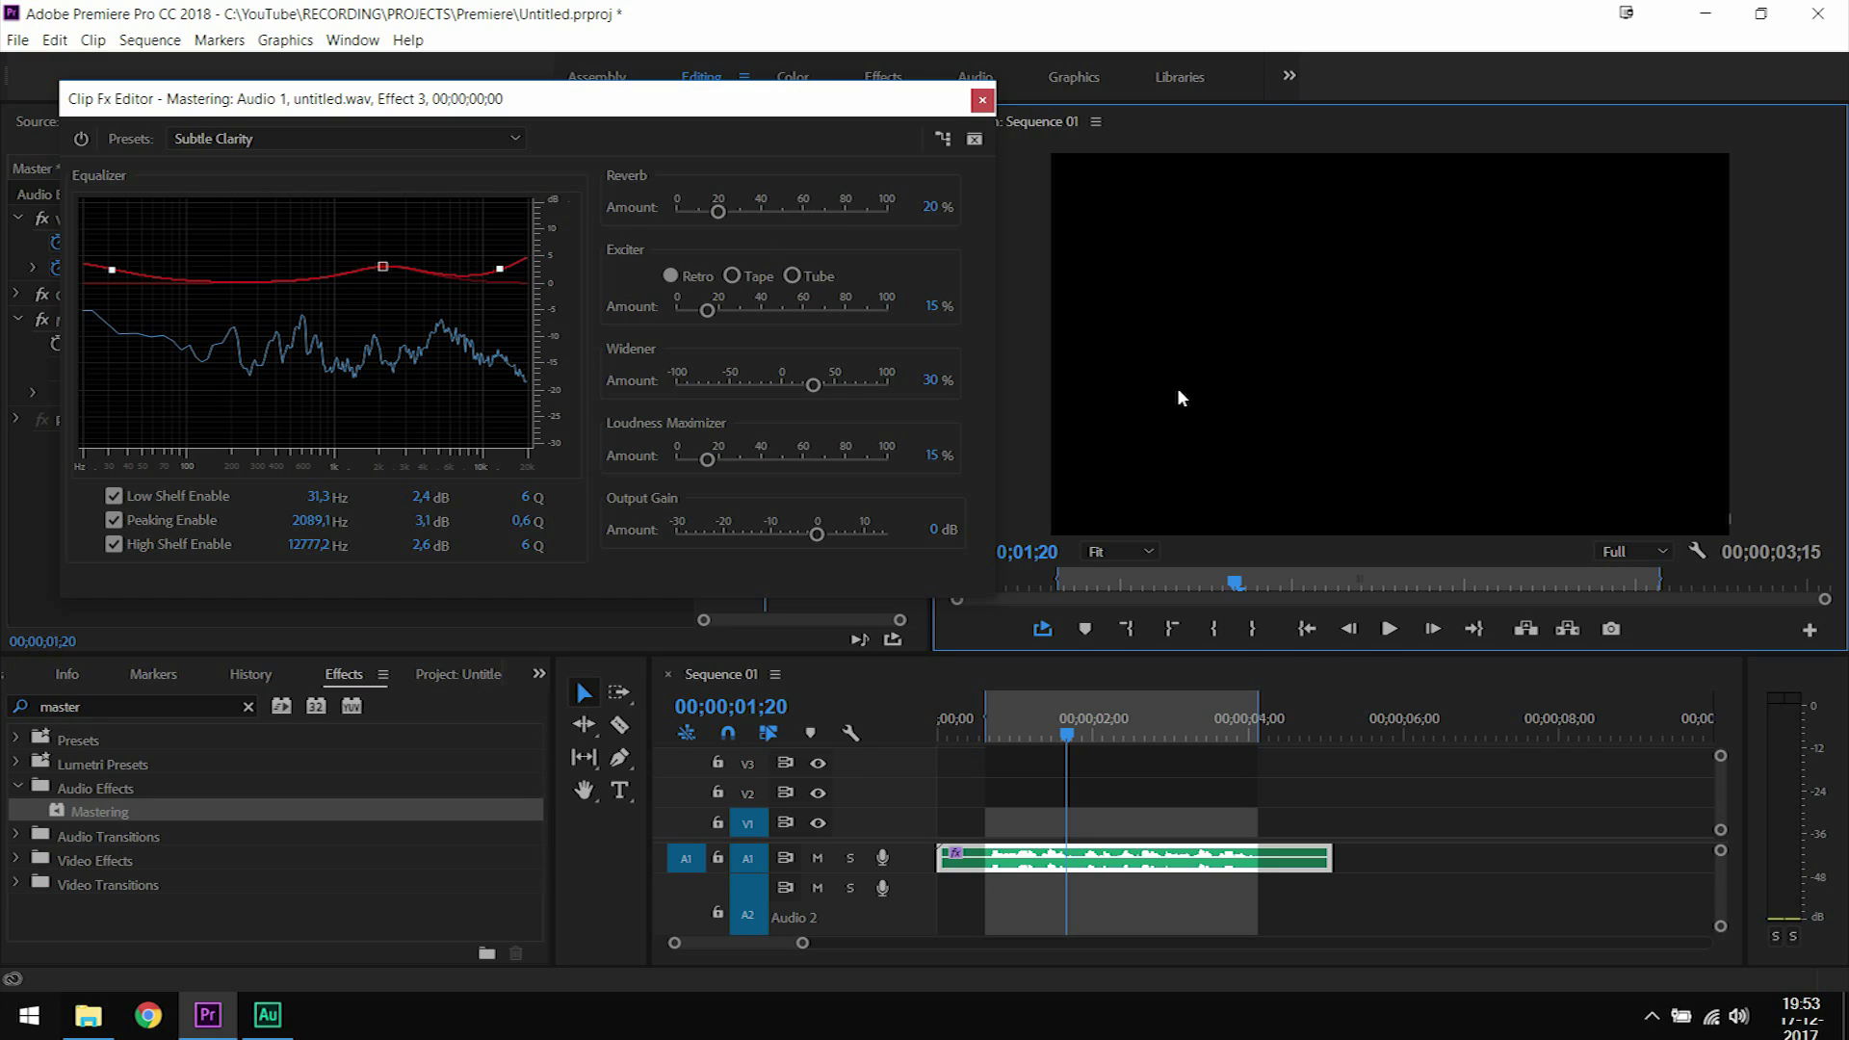
Reduce the Mastering effect's reverb to 0% while listening, stop playback and close the effect editor
{"action": "left_click", "coordinate": [1392, 627]}
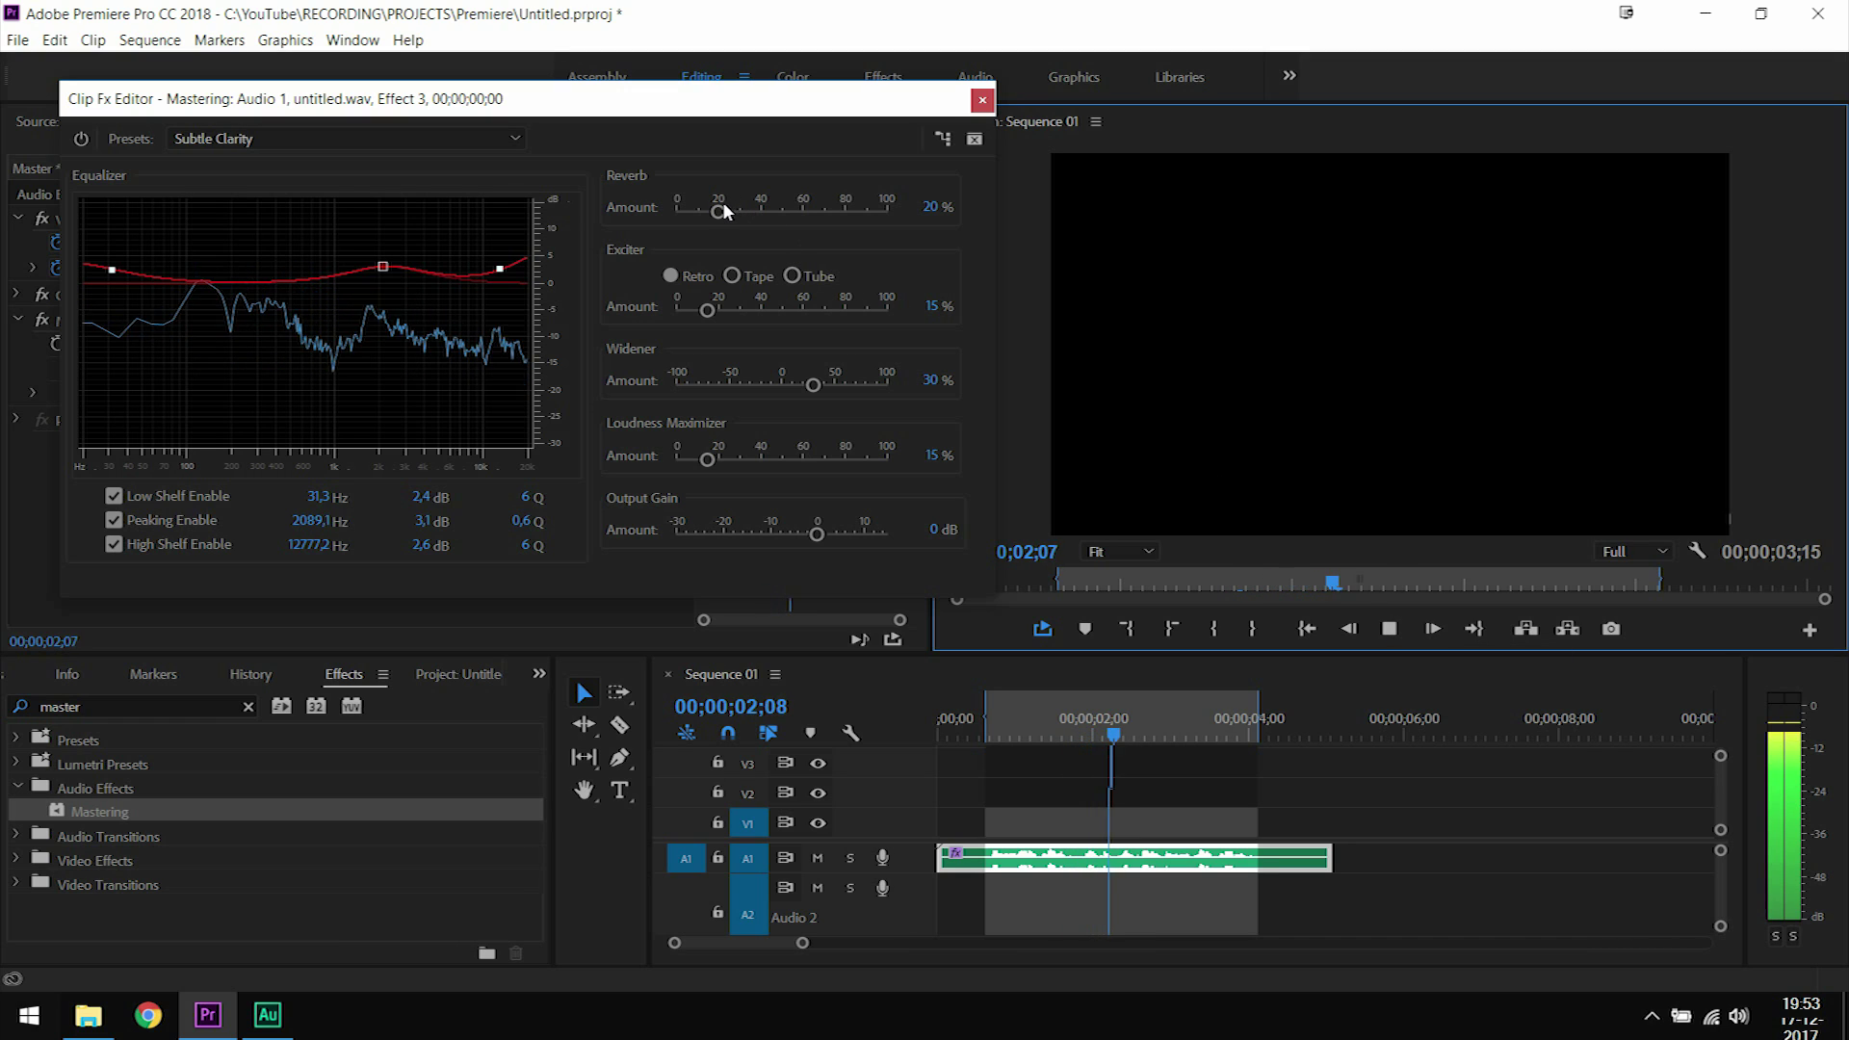
{"action": "left_click_drag", "start_coordinate": [718, 214], "coordinate": [659, 218]}
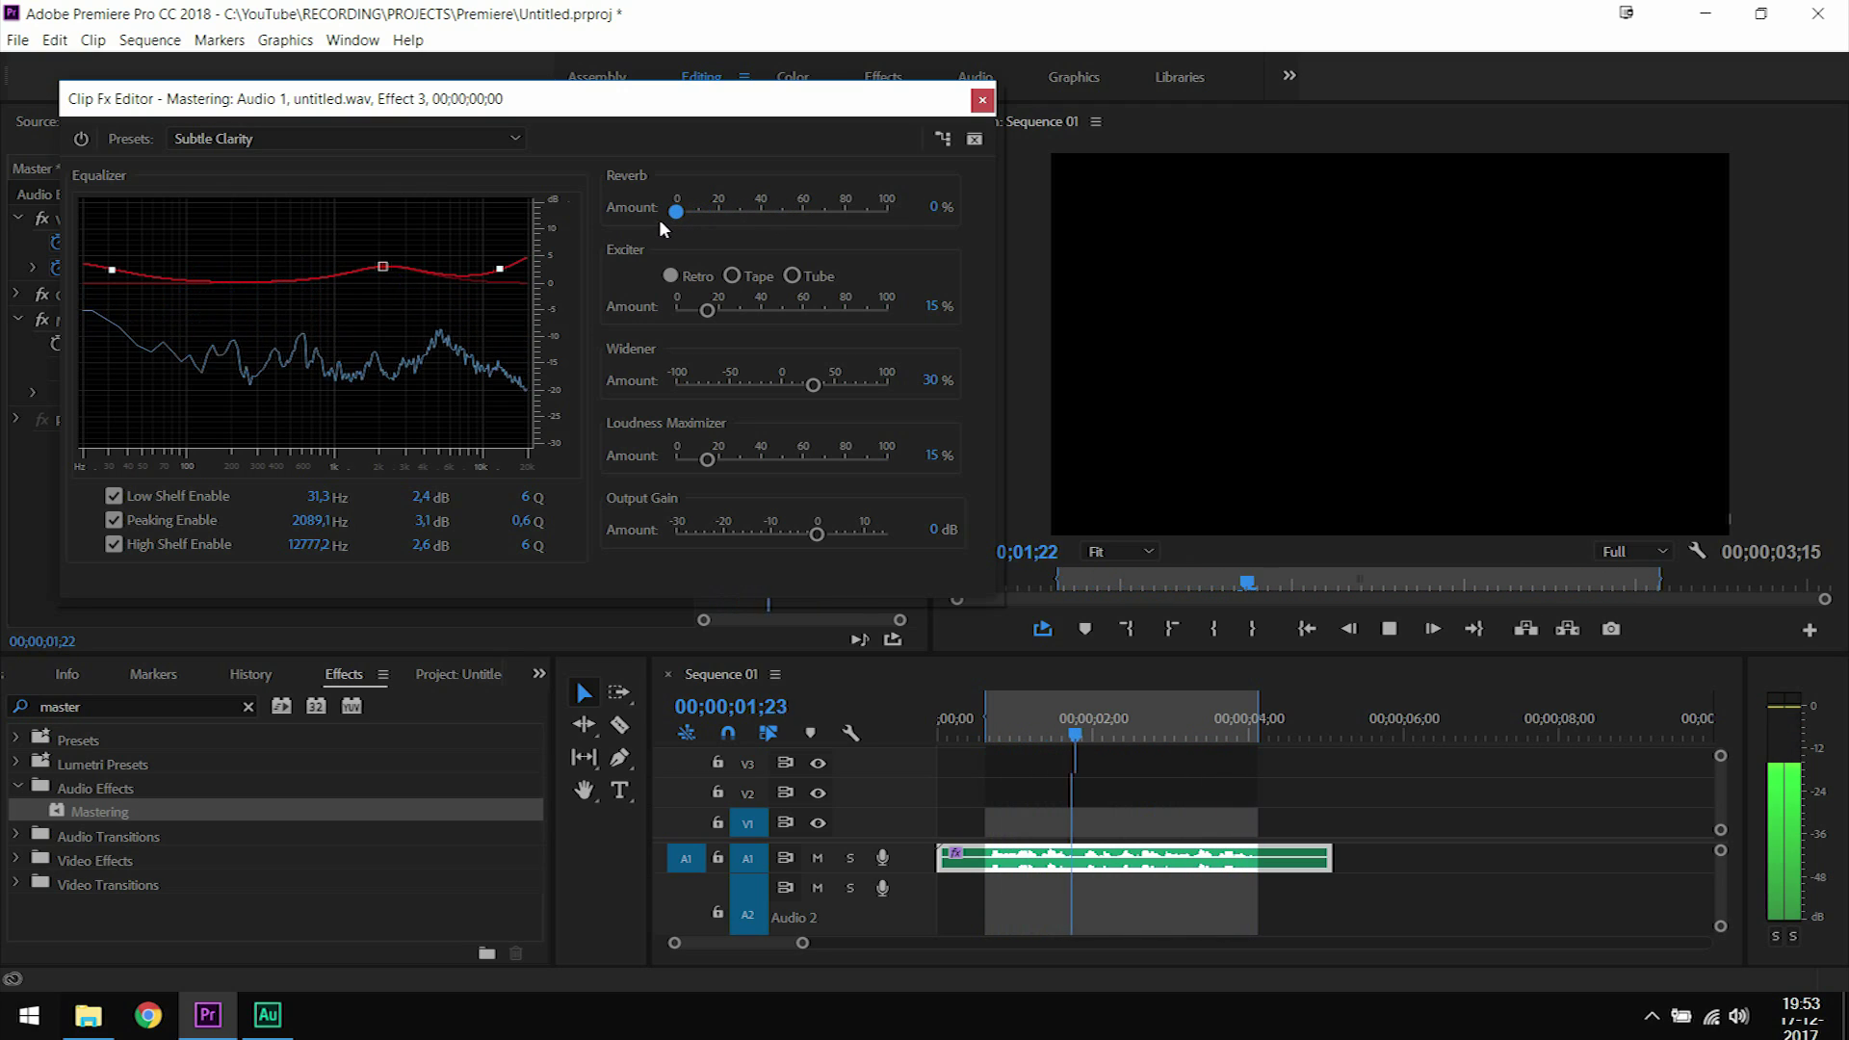
{"action": "left_click", "coordinate": [1389, 631]}
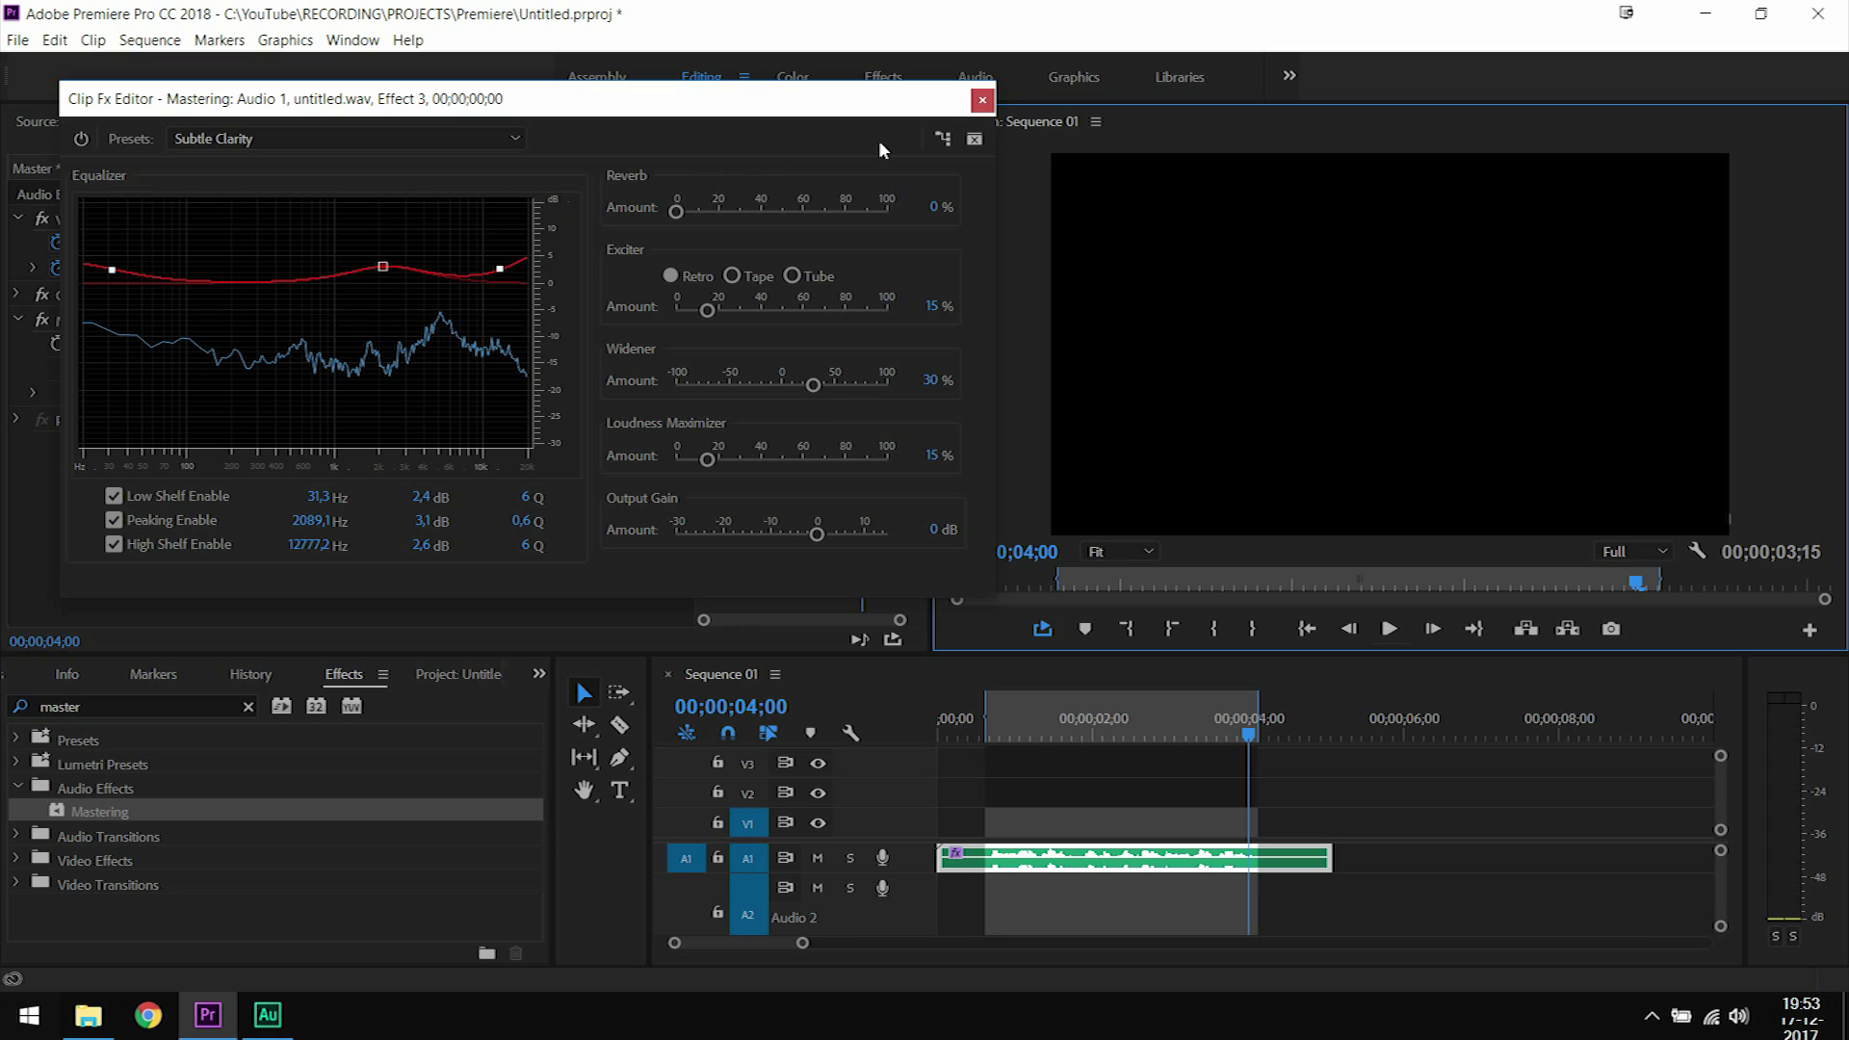
{"action": "left_click", "coordinate": [981, 101]}
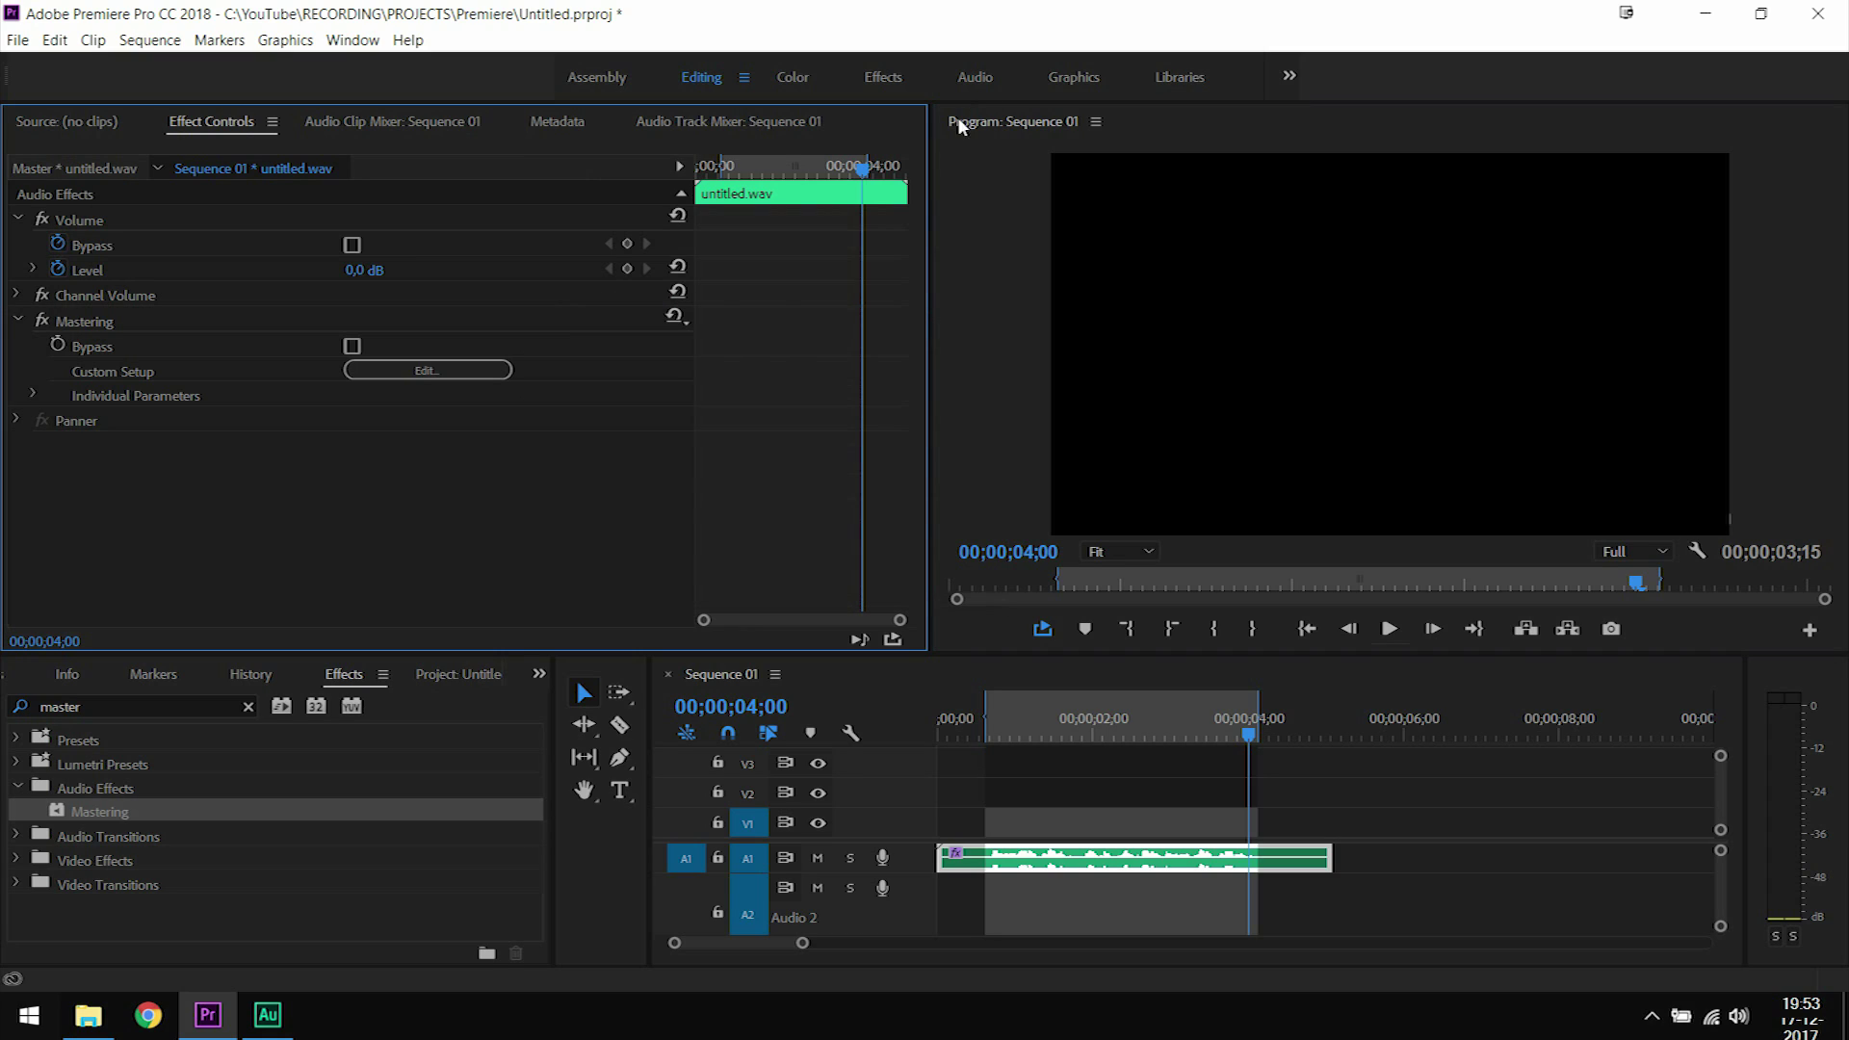
Find the non-obsolete Multiband Compressor effect by searching for "mul" and apply it to the clip on track A1
{"action": "left_click", "coordinate": [166, 706]}
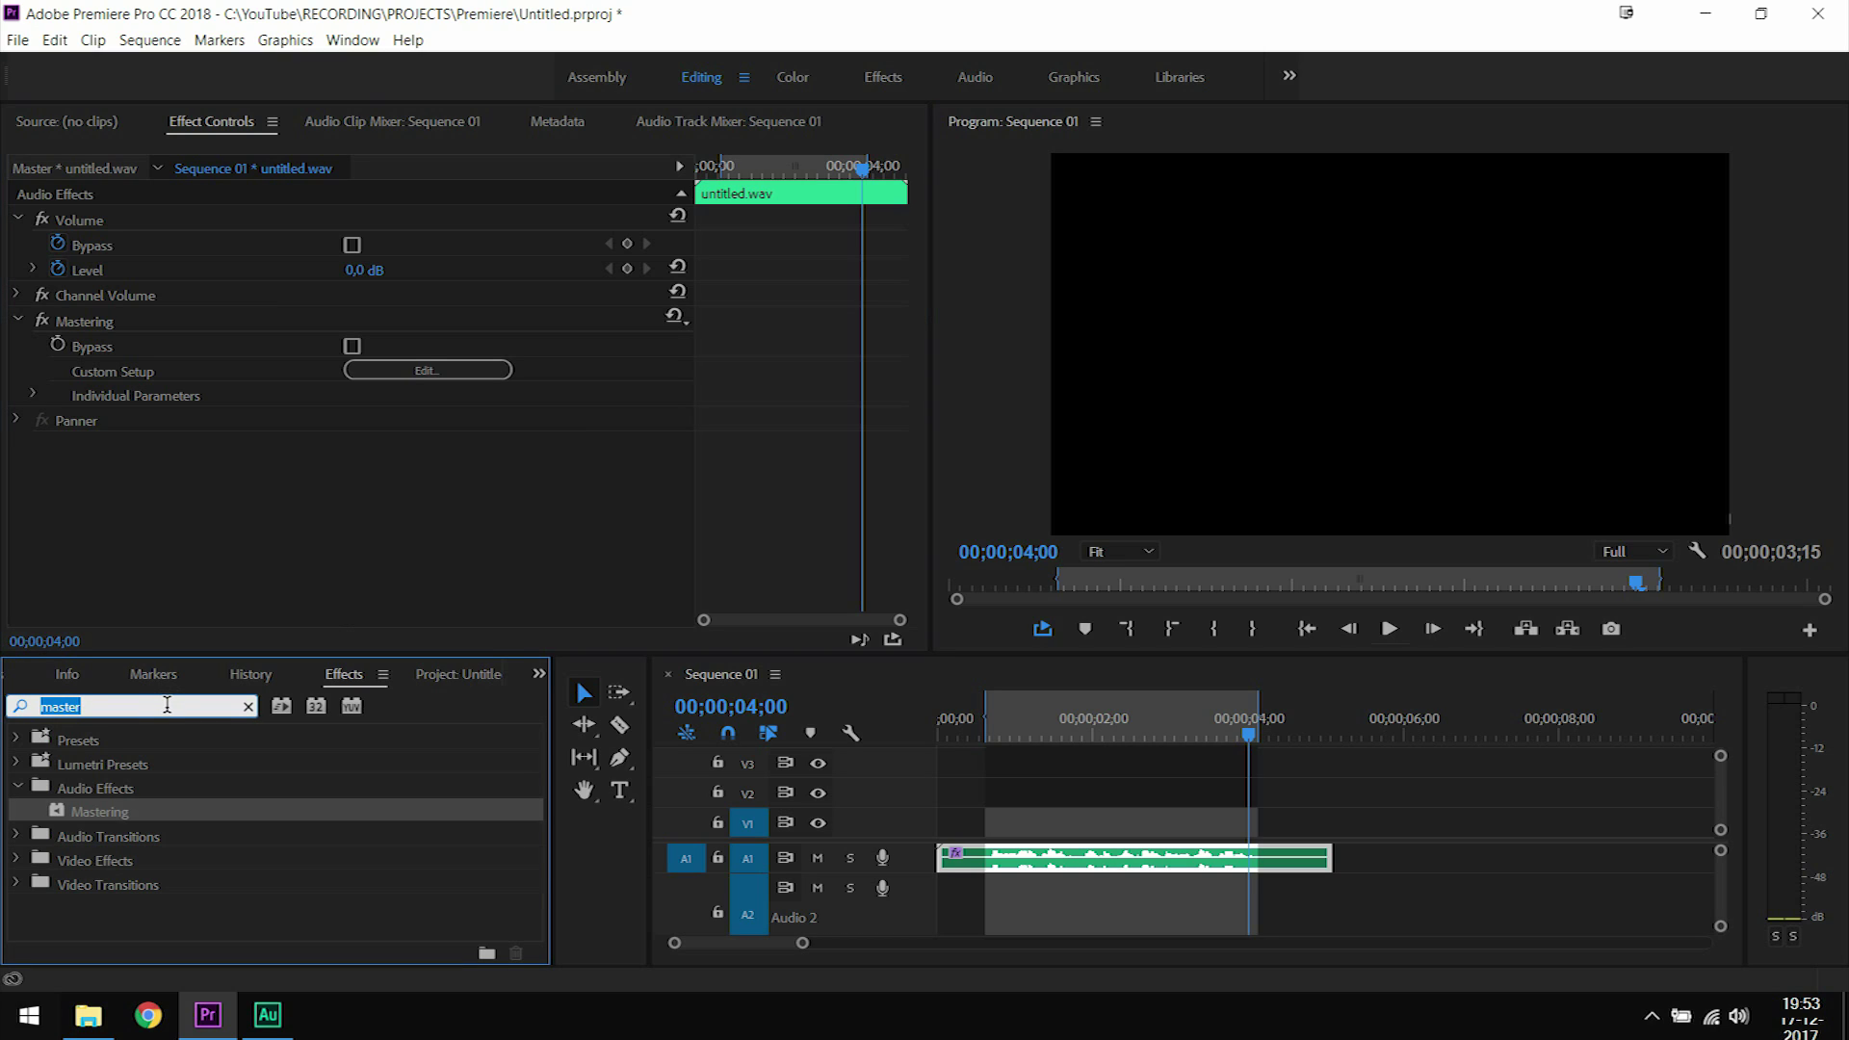
{"action": "type", "text": "mul"}
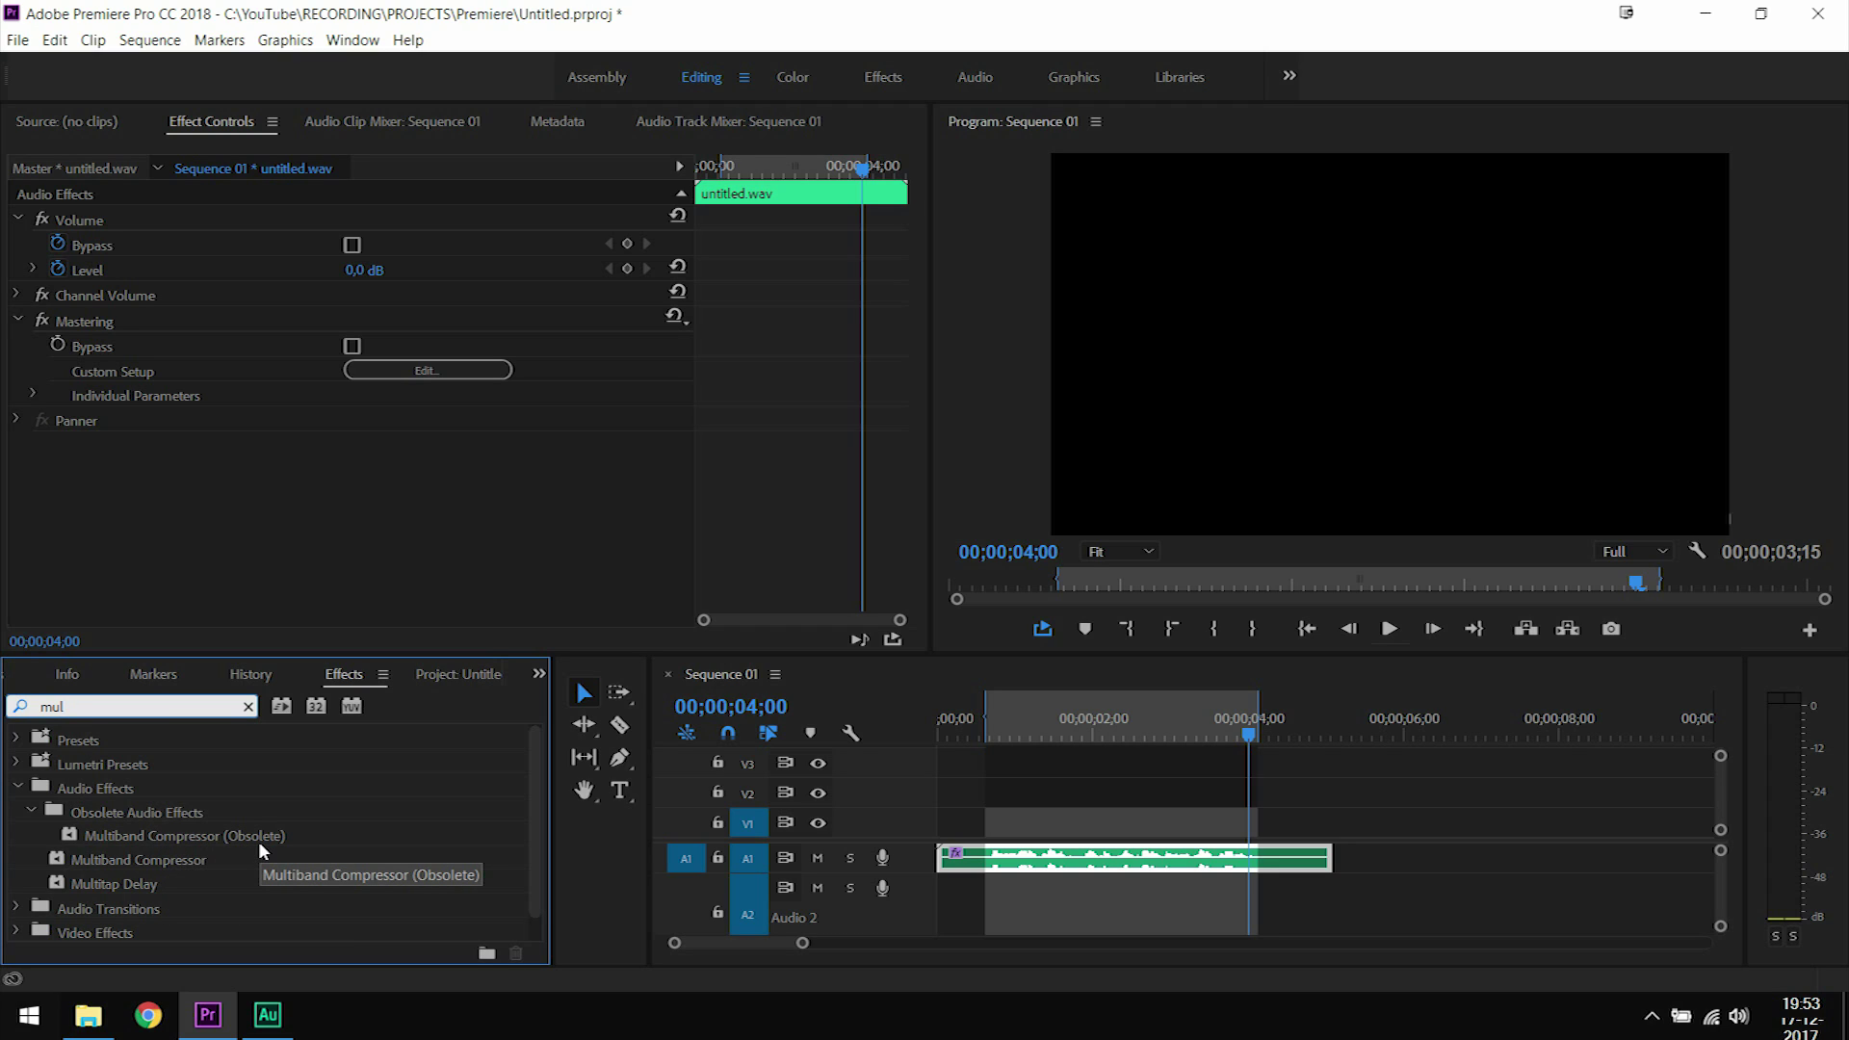
{"action": "left_click", "coordinate": [193, 859]}
{"action": "left_click_drag", "start_coordinate": [193, 861], "coordinate": [1042, 863]}
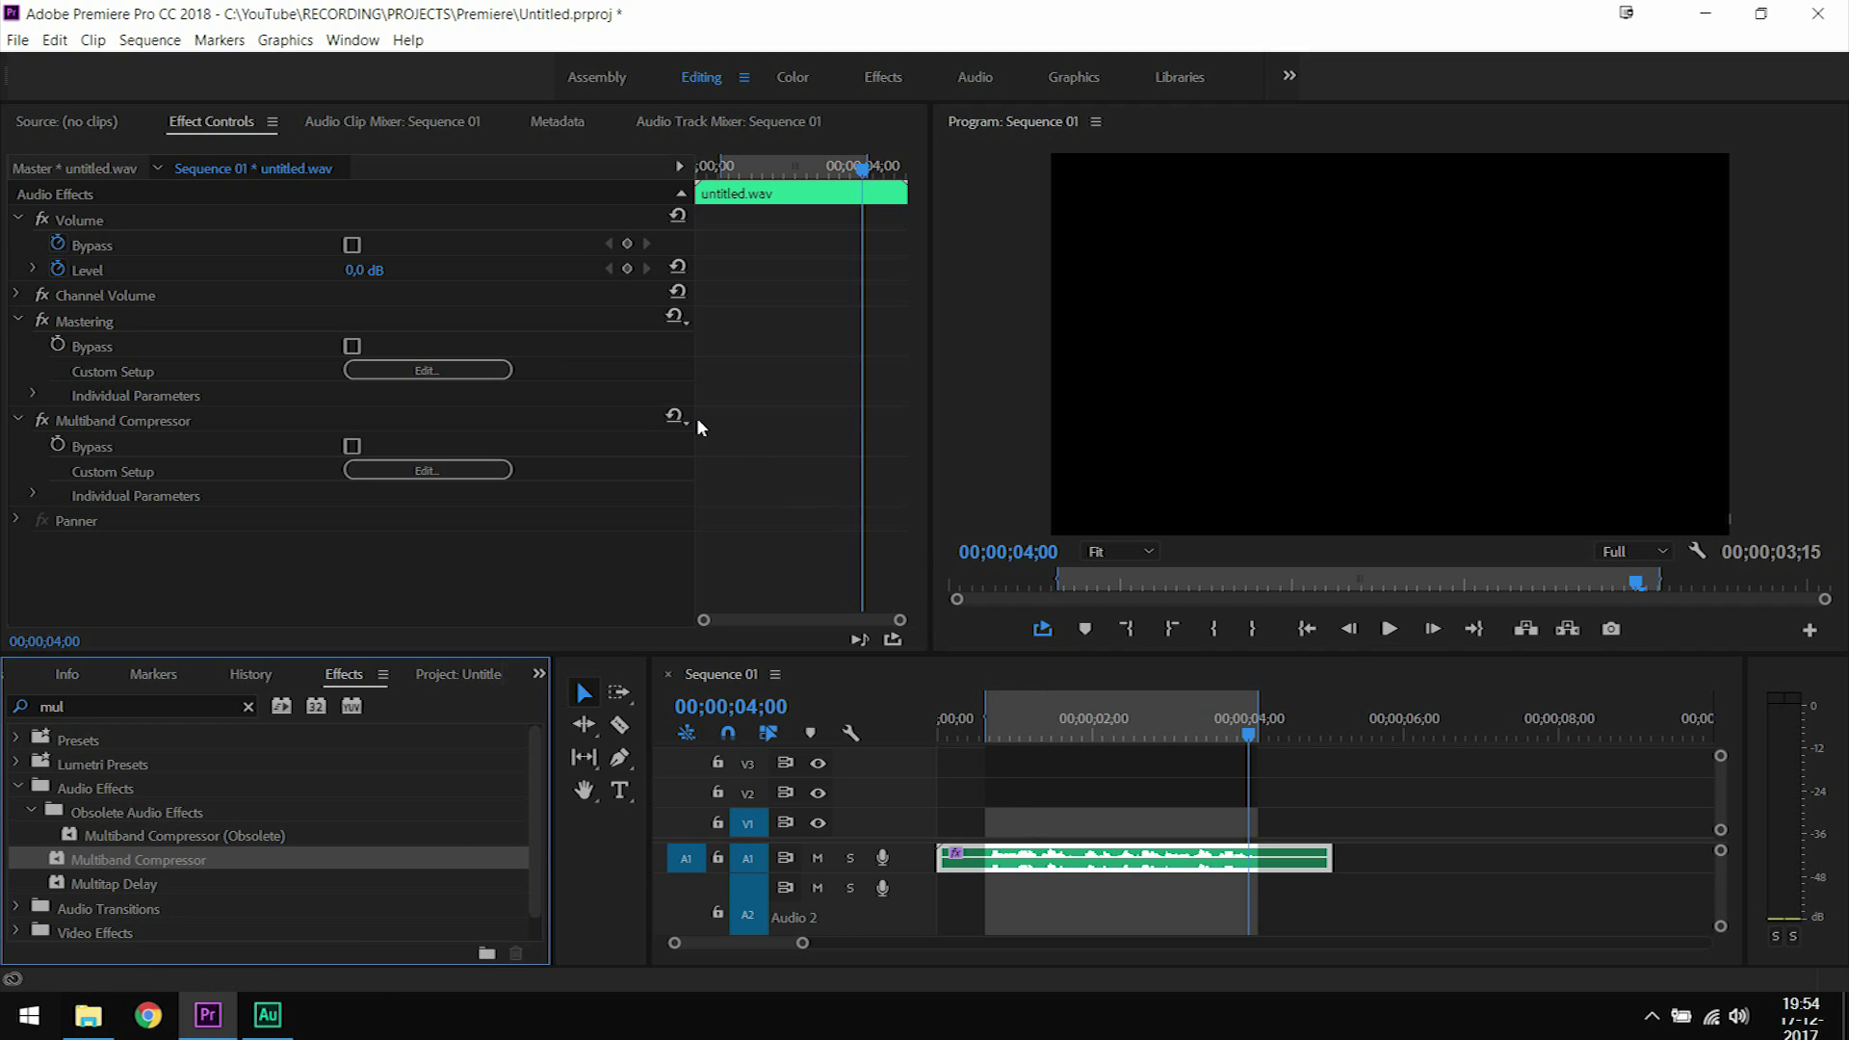
Open the Multiband Compressor's custom setup, then reposition and enlarge its window so all settings are in view
{"action": "left_click", "coordinate": [472, 471]}
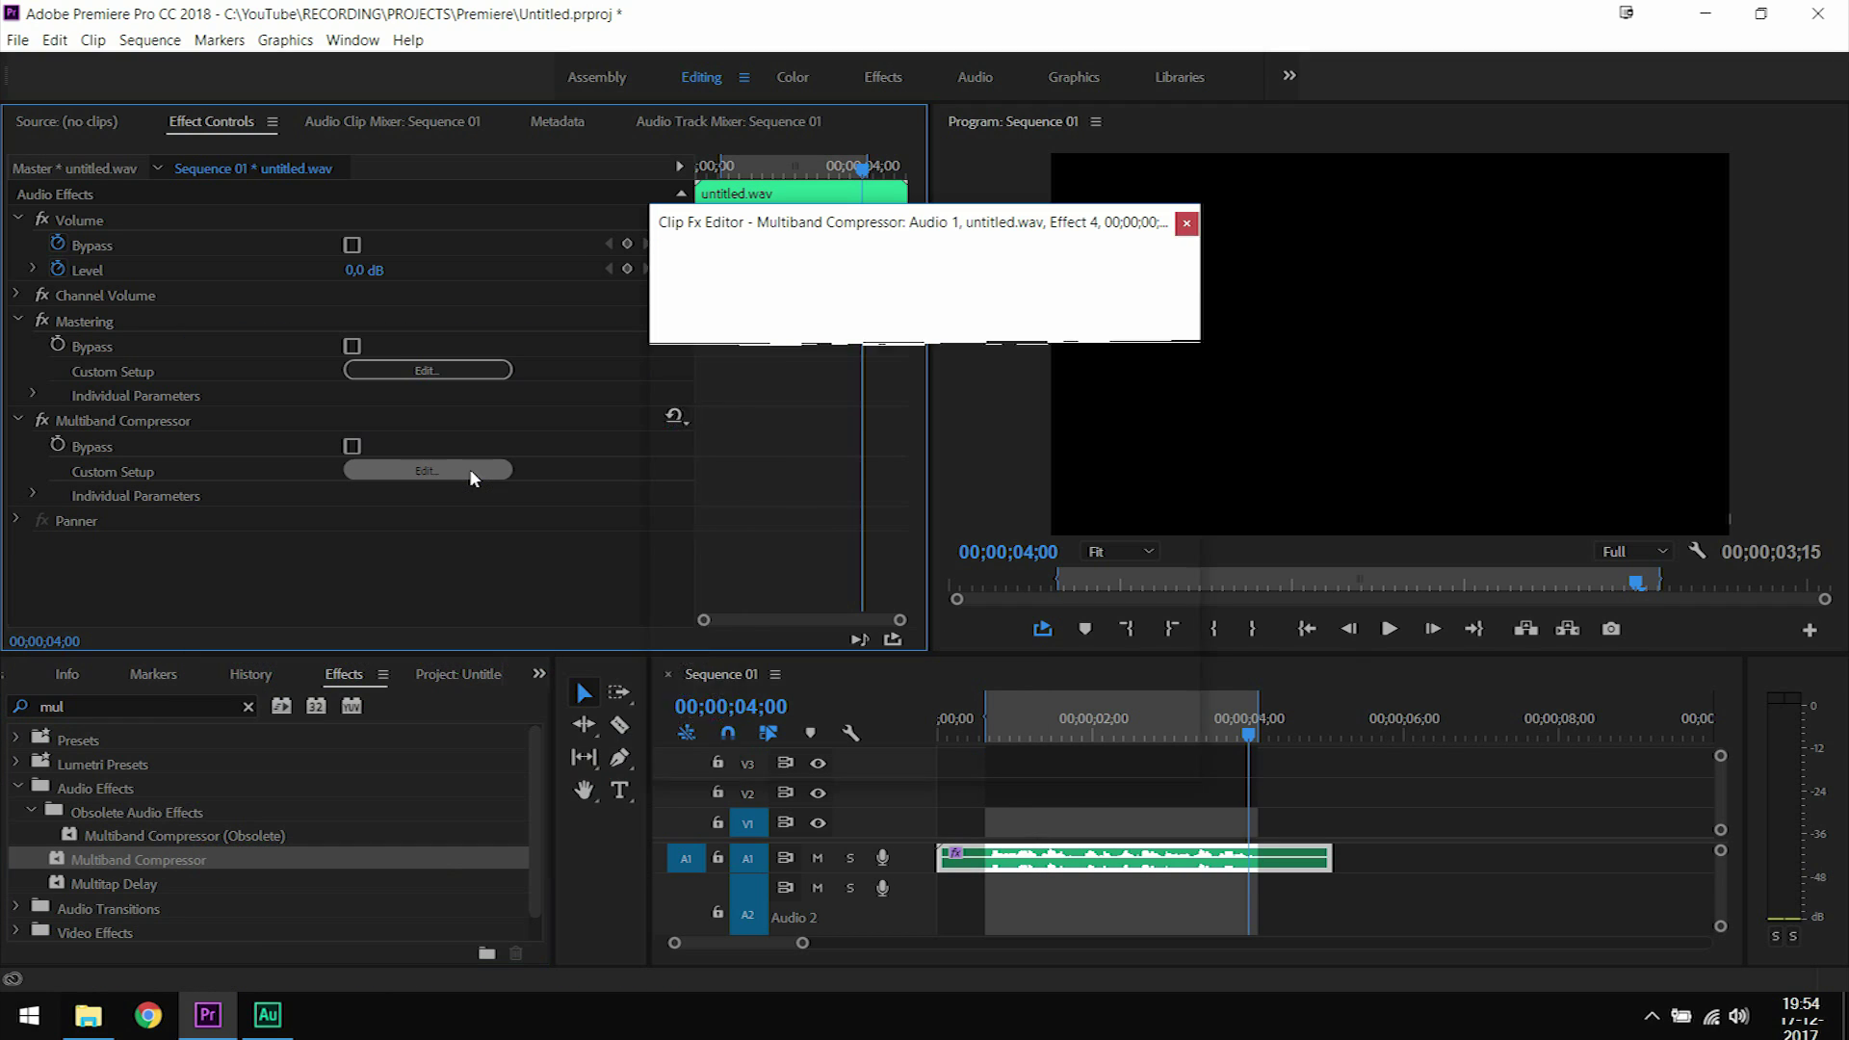
{"action": "left_click_drag", "start_coordinate": [811, 231], "coordinate": [489, 98]}
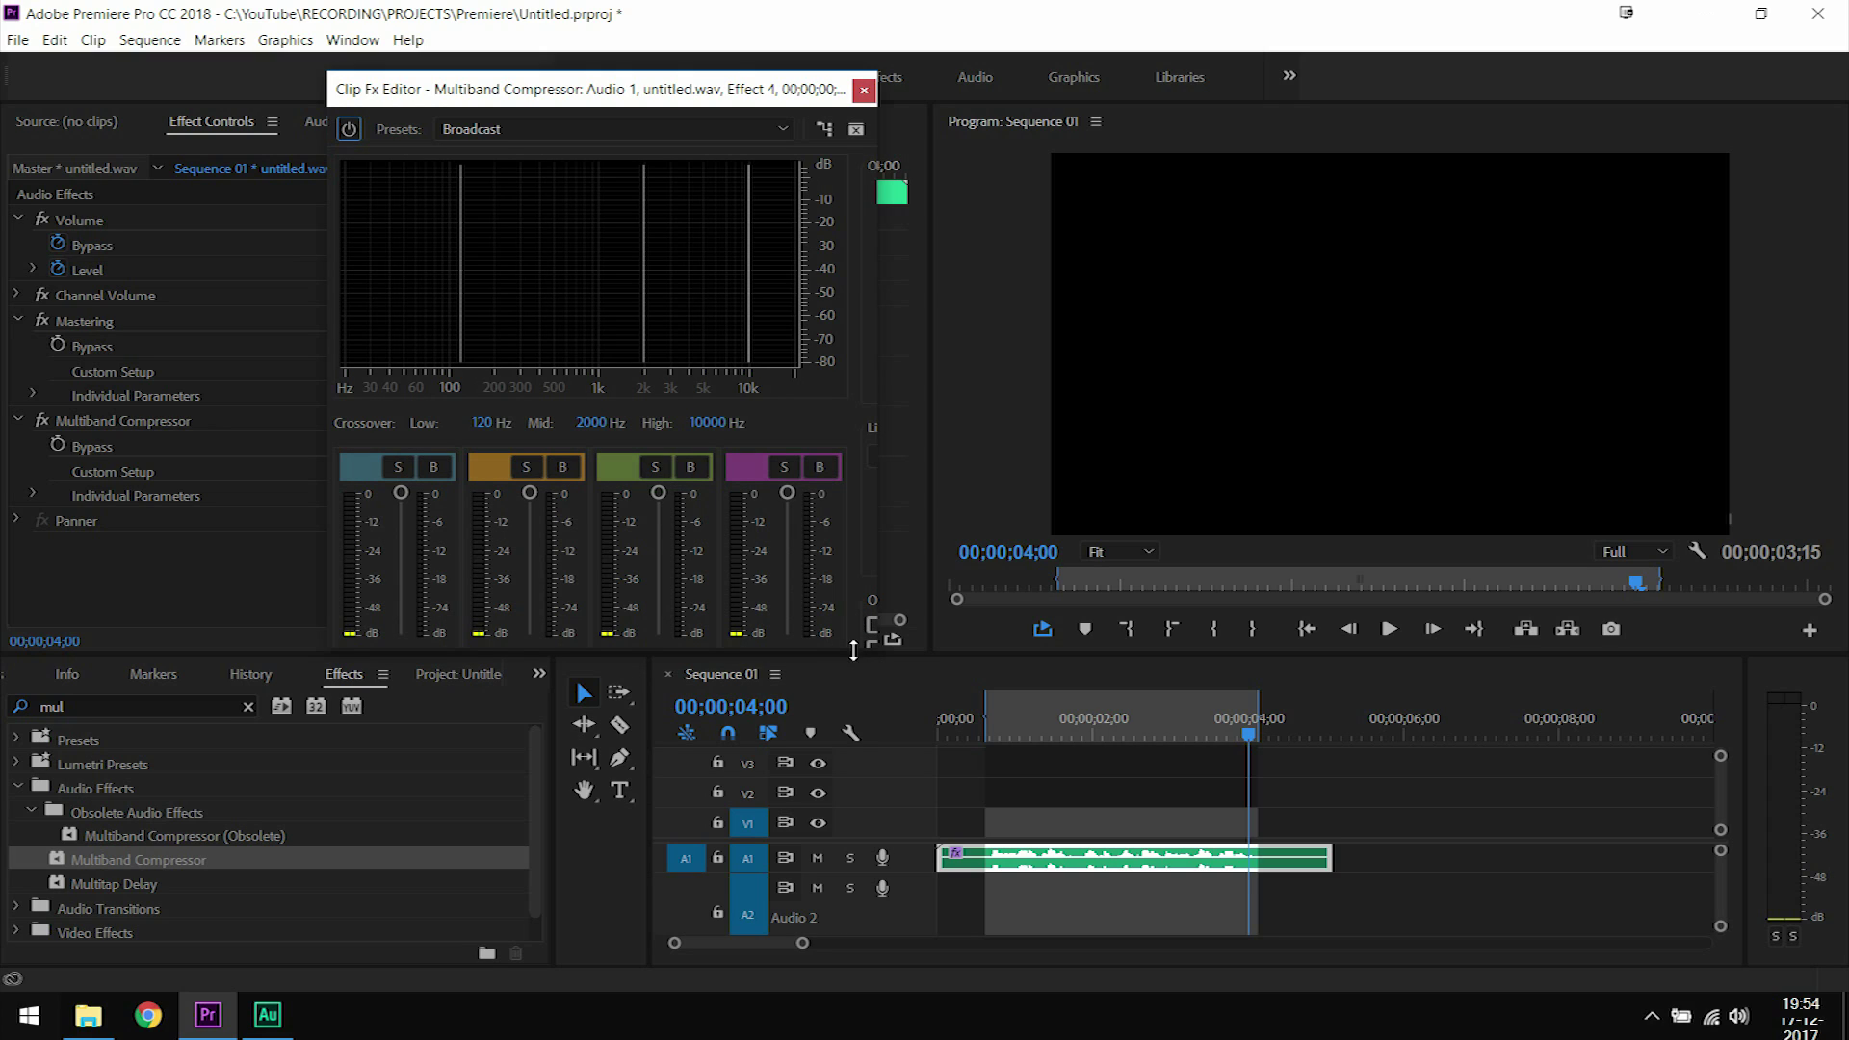
{"action": "left_click_drag", "start_coordinate": [892, 647], "coordinate": [1038, 790]}
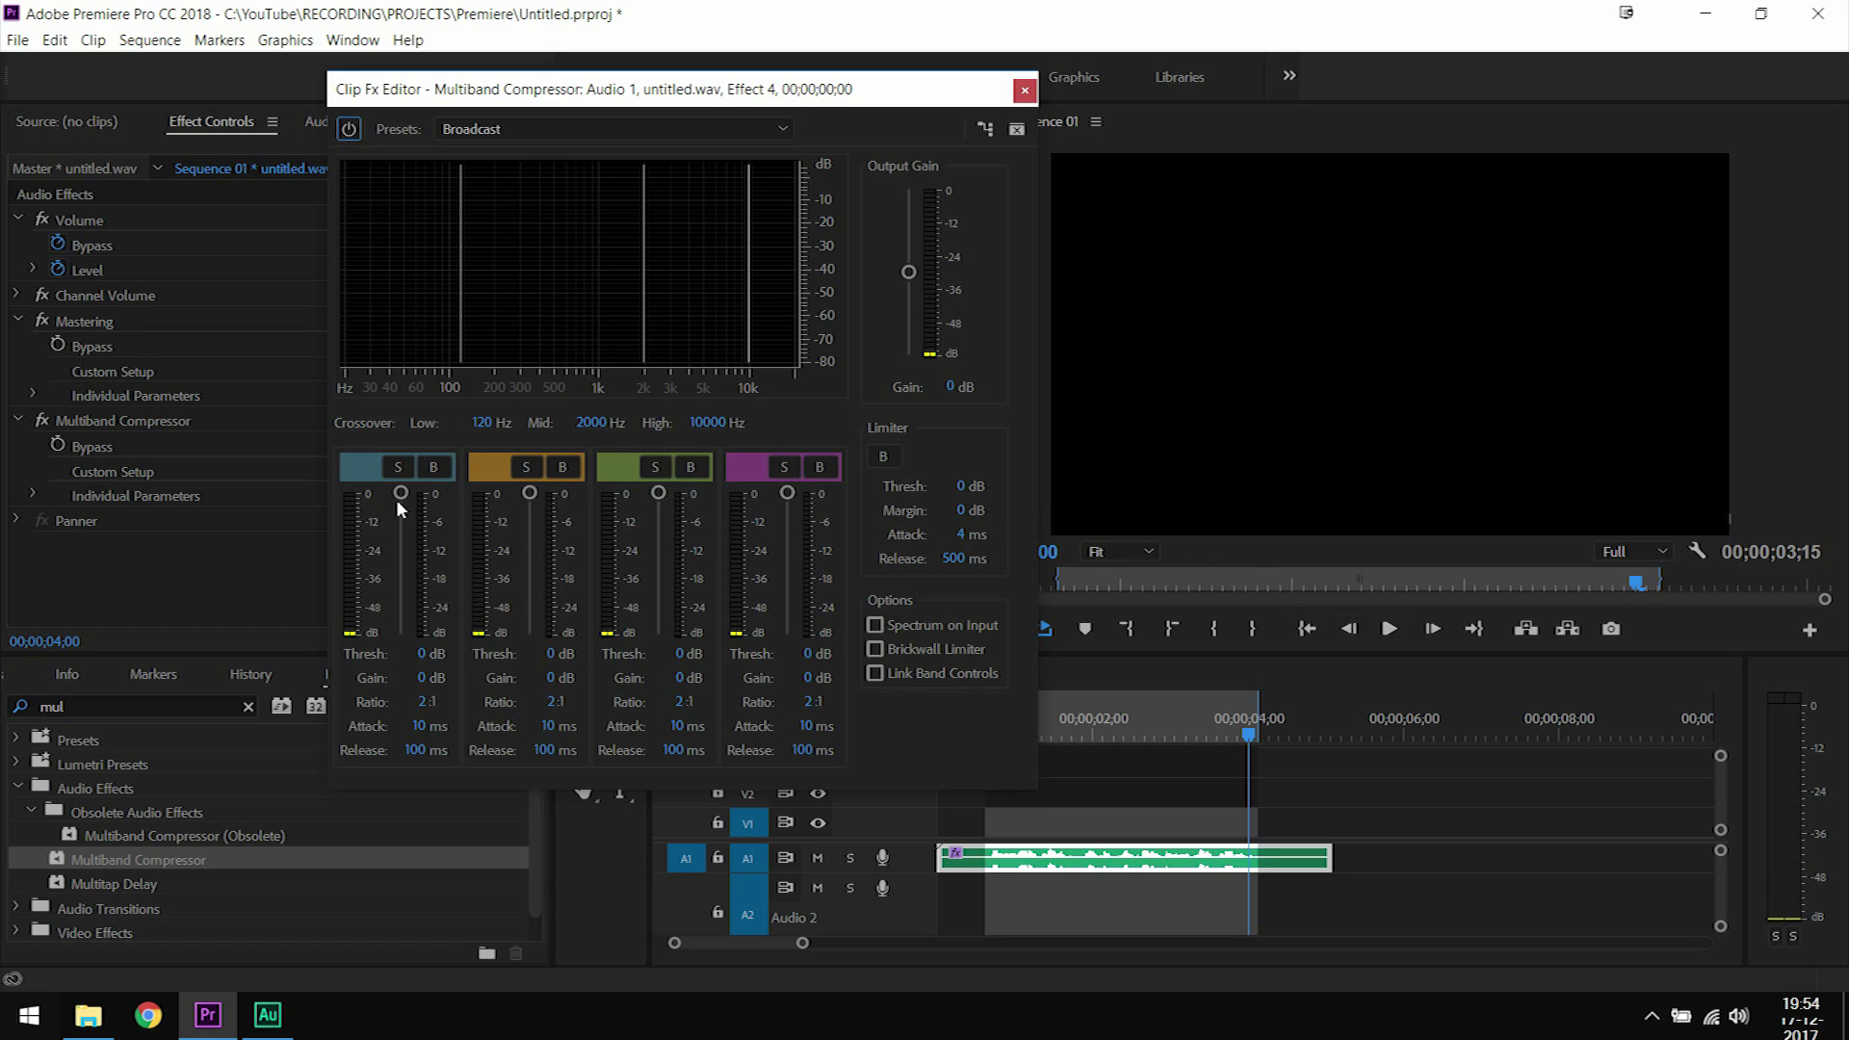
Try lowering and raising the lowest band's threshold, and set the limiter margin to -3 dB
{"action": "left_click_drag", "start_coordinate": [401, 494], "coordinate": [403, 547]}
{"action": "left_click_drag", "start_coordinate": [401, 542], "coordinate": [401, 508]}
{"action": "left_click", "coordinate": [962, 511]}
{"action": "type", "text": "-4"}
{"action": "key", "text": "BackSpace"}
{"action": "type", "text": "3"}
{"action": "key", "text": "Return"}
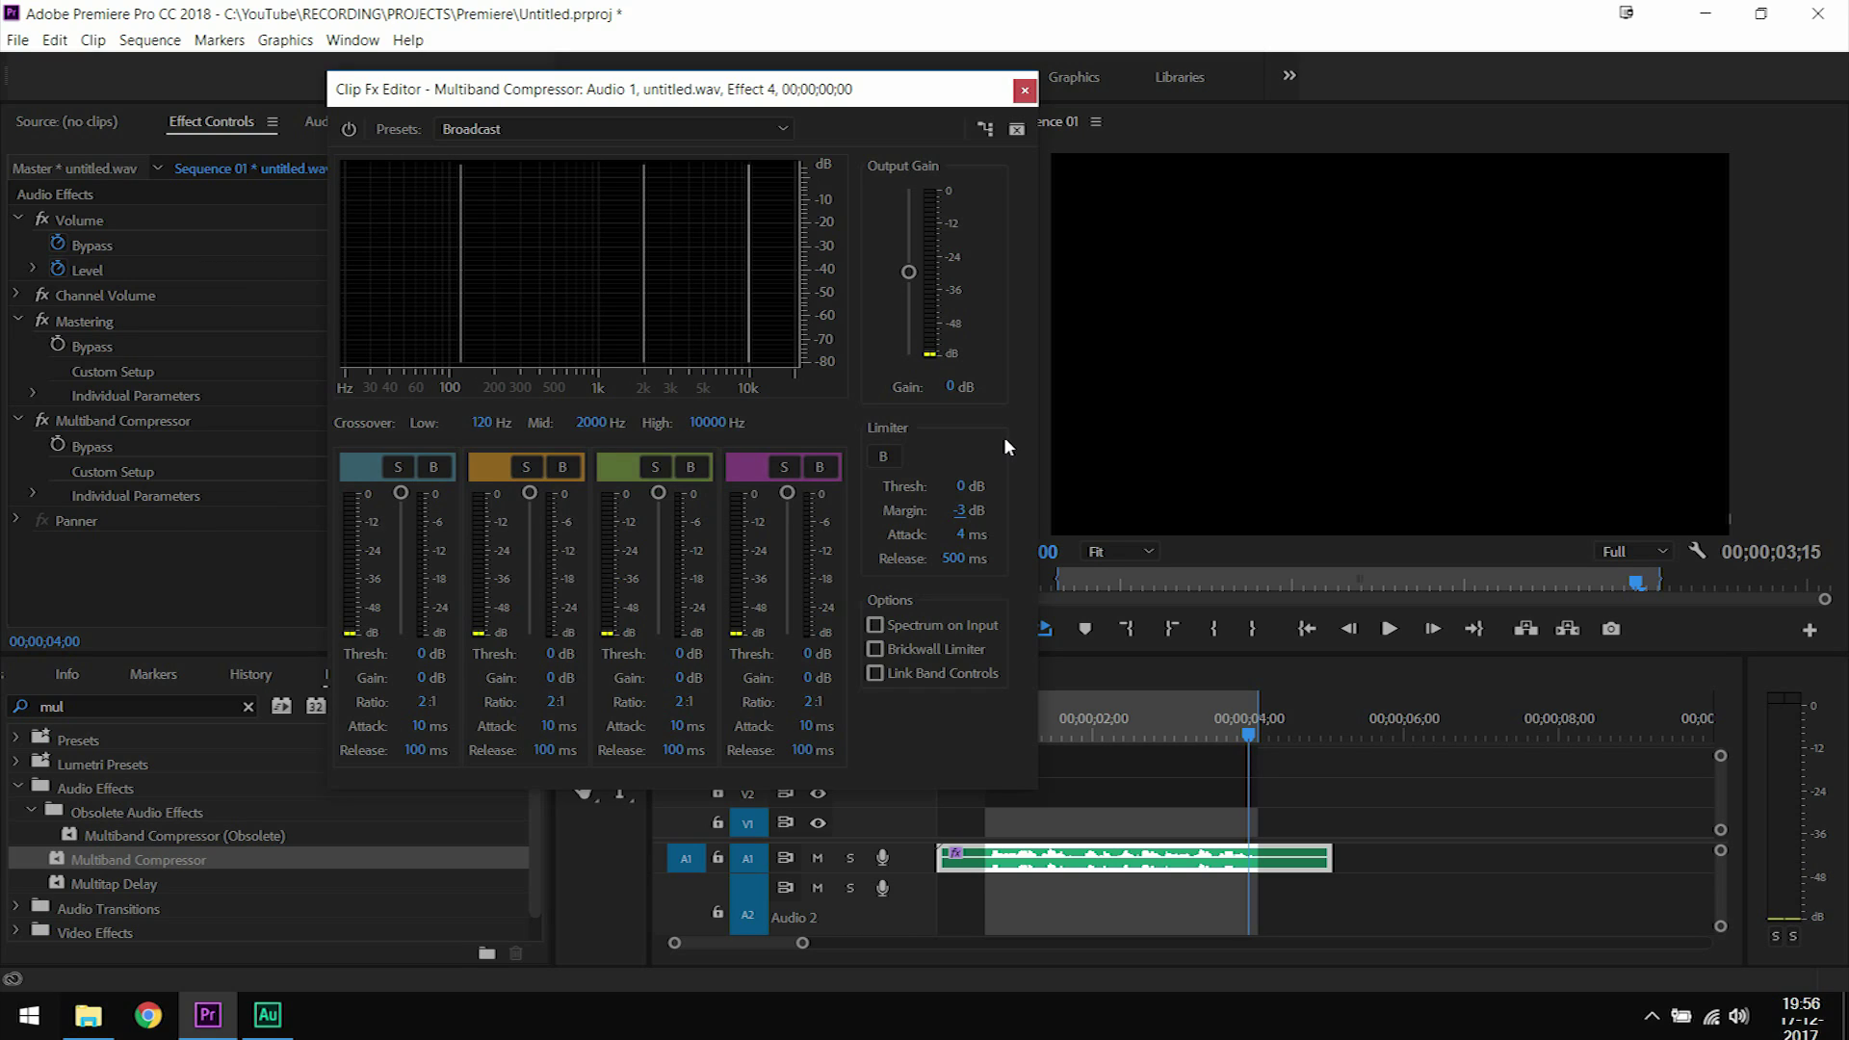
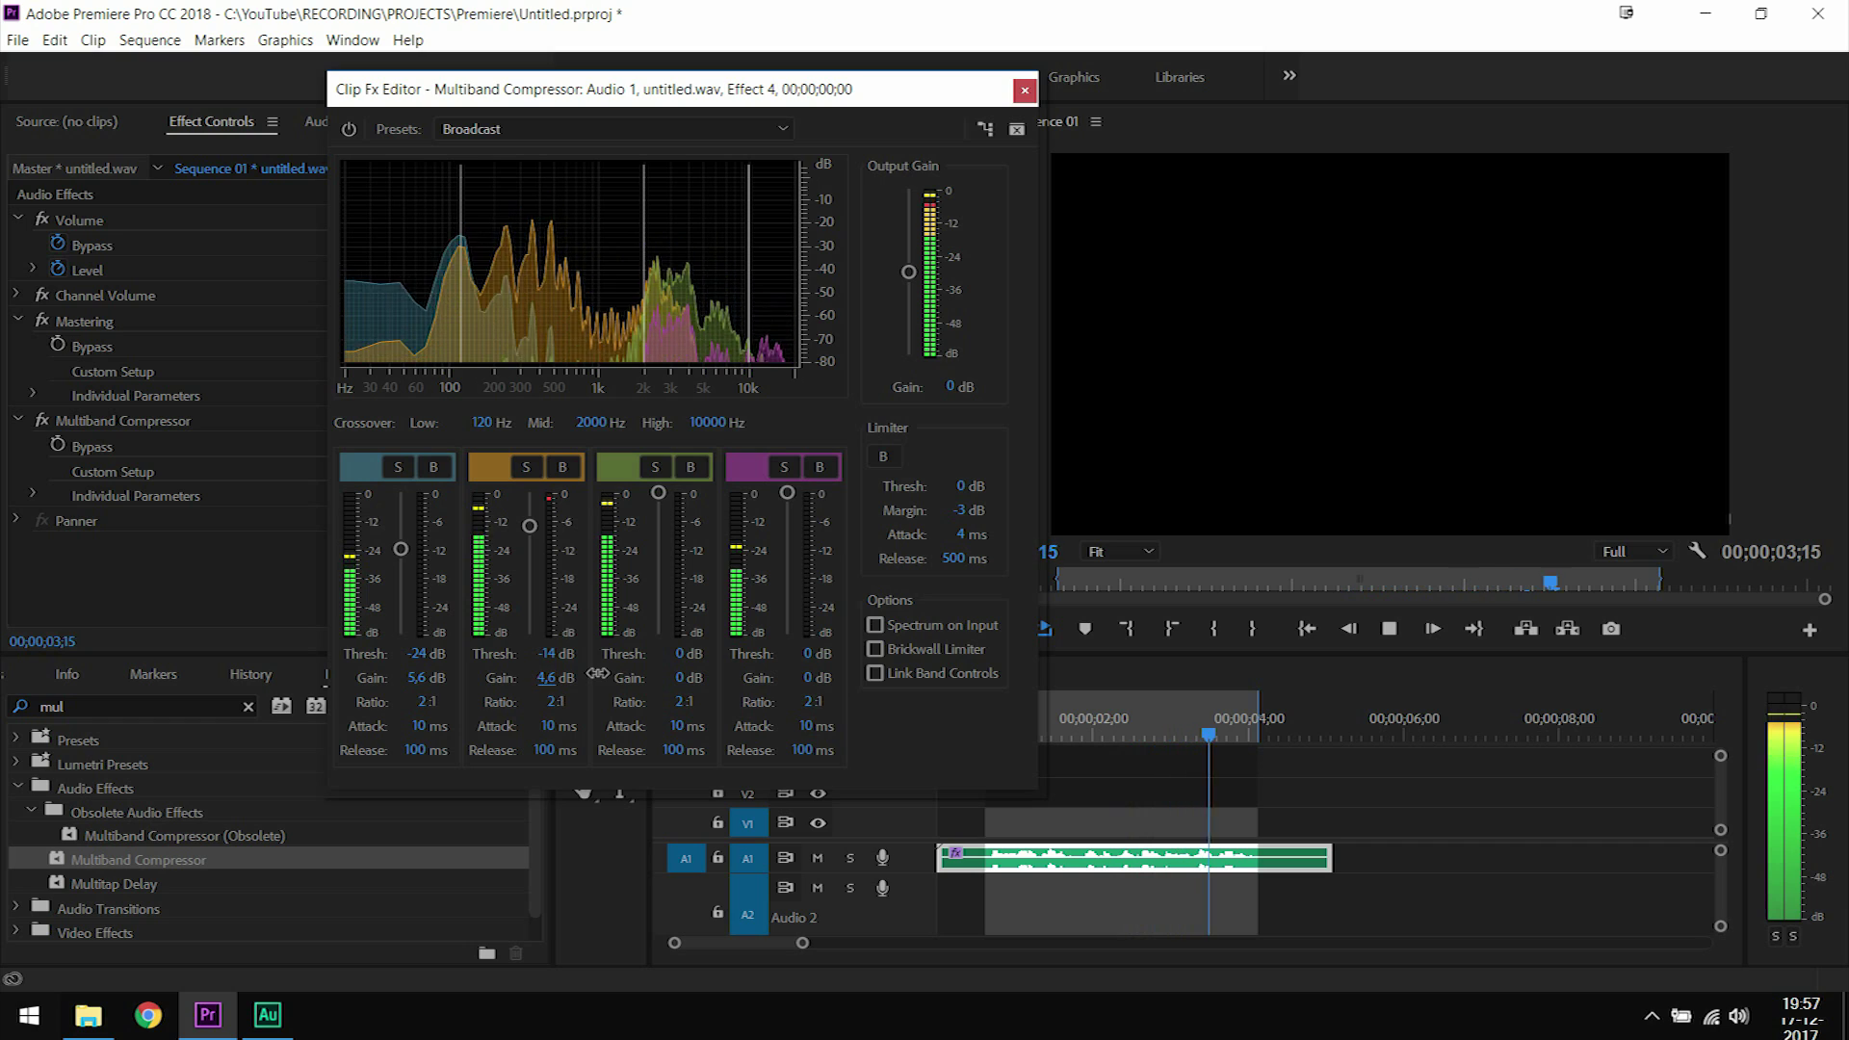
During playback, set the third band to a -11 dB threshold and 4 dB gain, and the fourth to -21 dB and 5.9 dB
{"action": "mouse_move", "coordinate": [661, 491]}
{"action": "left_mouse_down"}
{"action": "mouse_move", "coordinate": [659, 637]}
{"action": "mouse_move", "coordinate": [658, 518]}
{"action": "left_mouse_up"}
{"action": "left_click_drag", "start_coordinate": [679, 686], "coordinate": [728, 666]}
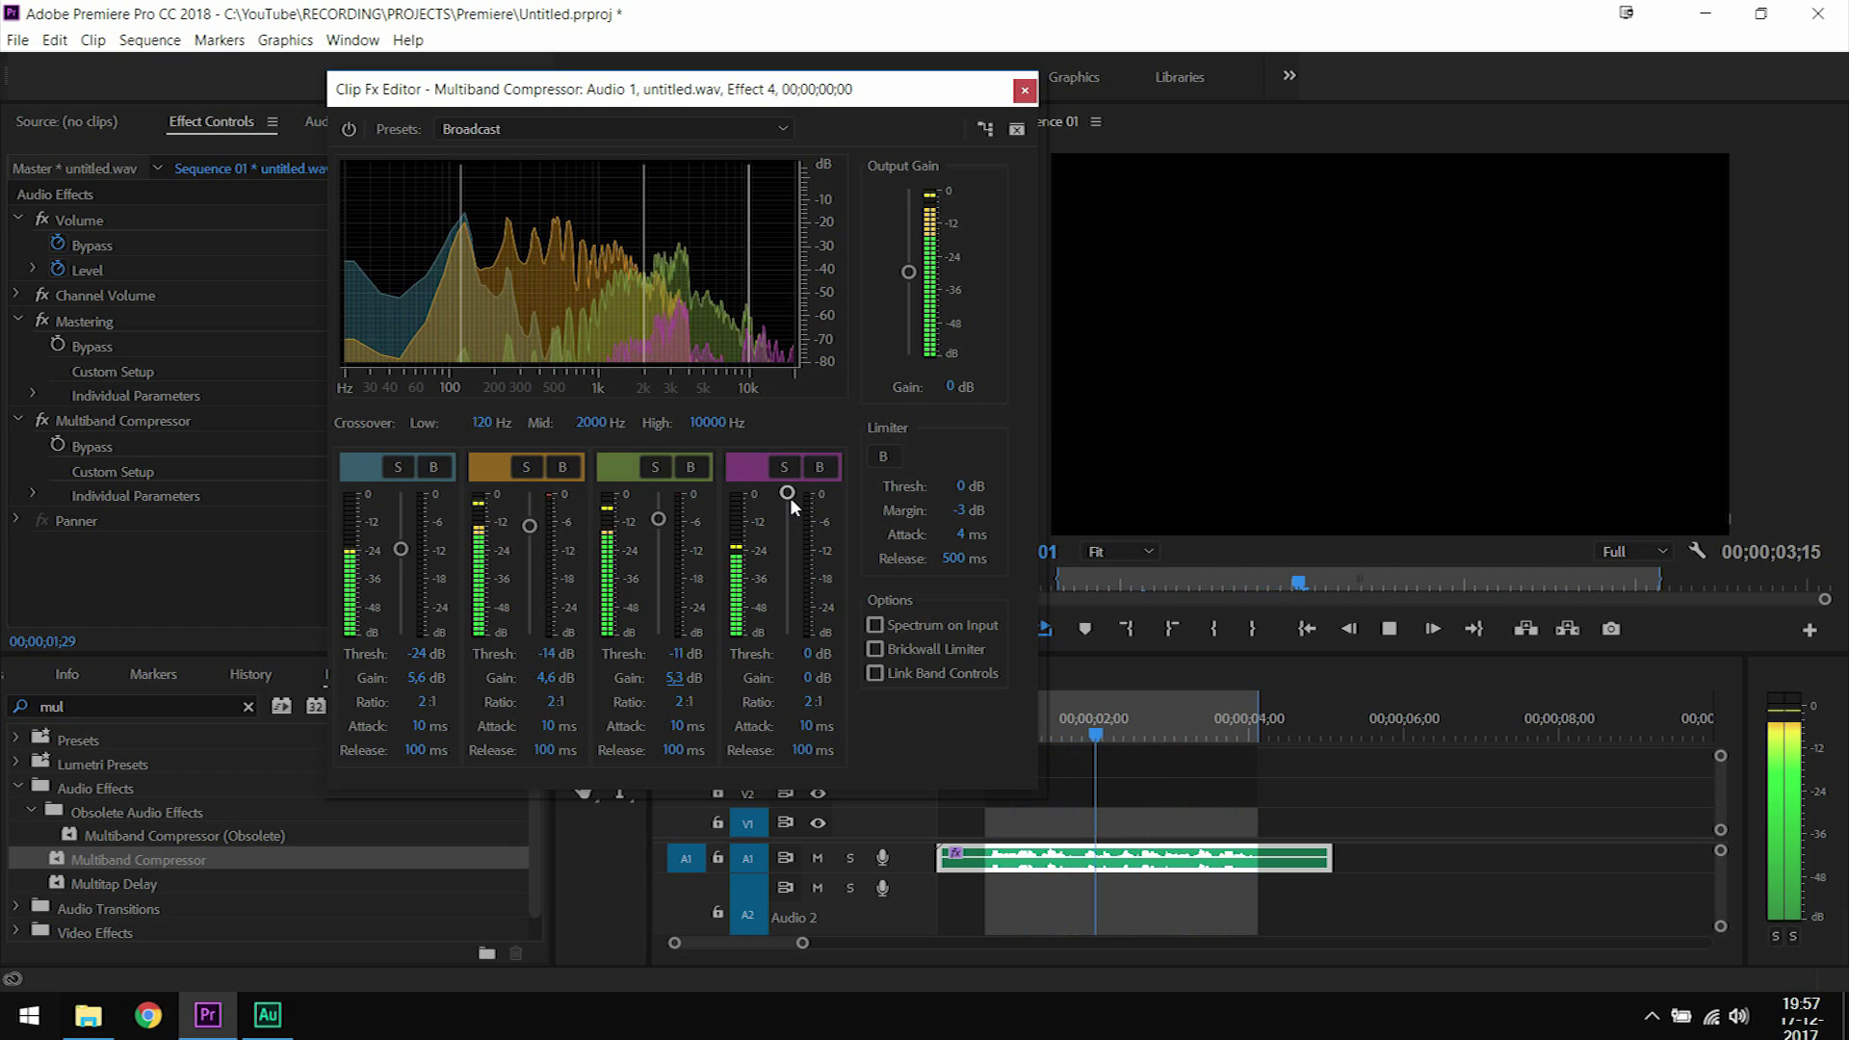
{"action": "left_click_drag", "start_coordinate": [790, 497], "coordinate": [783, 547]}
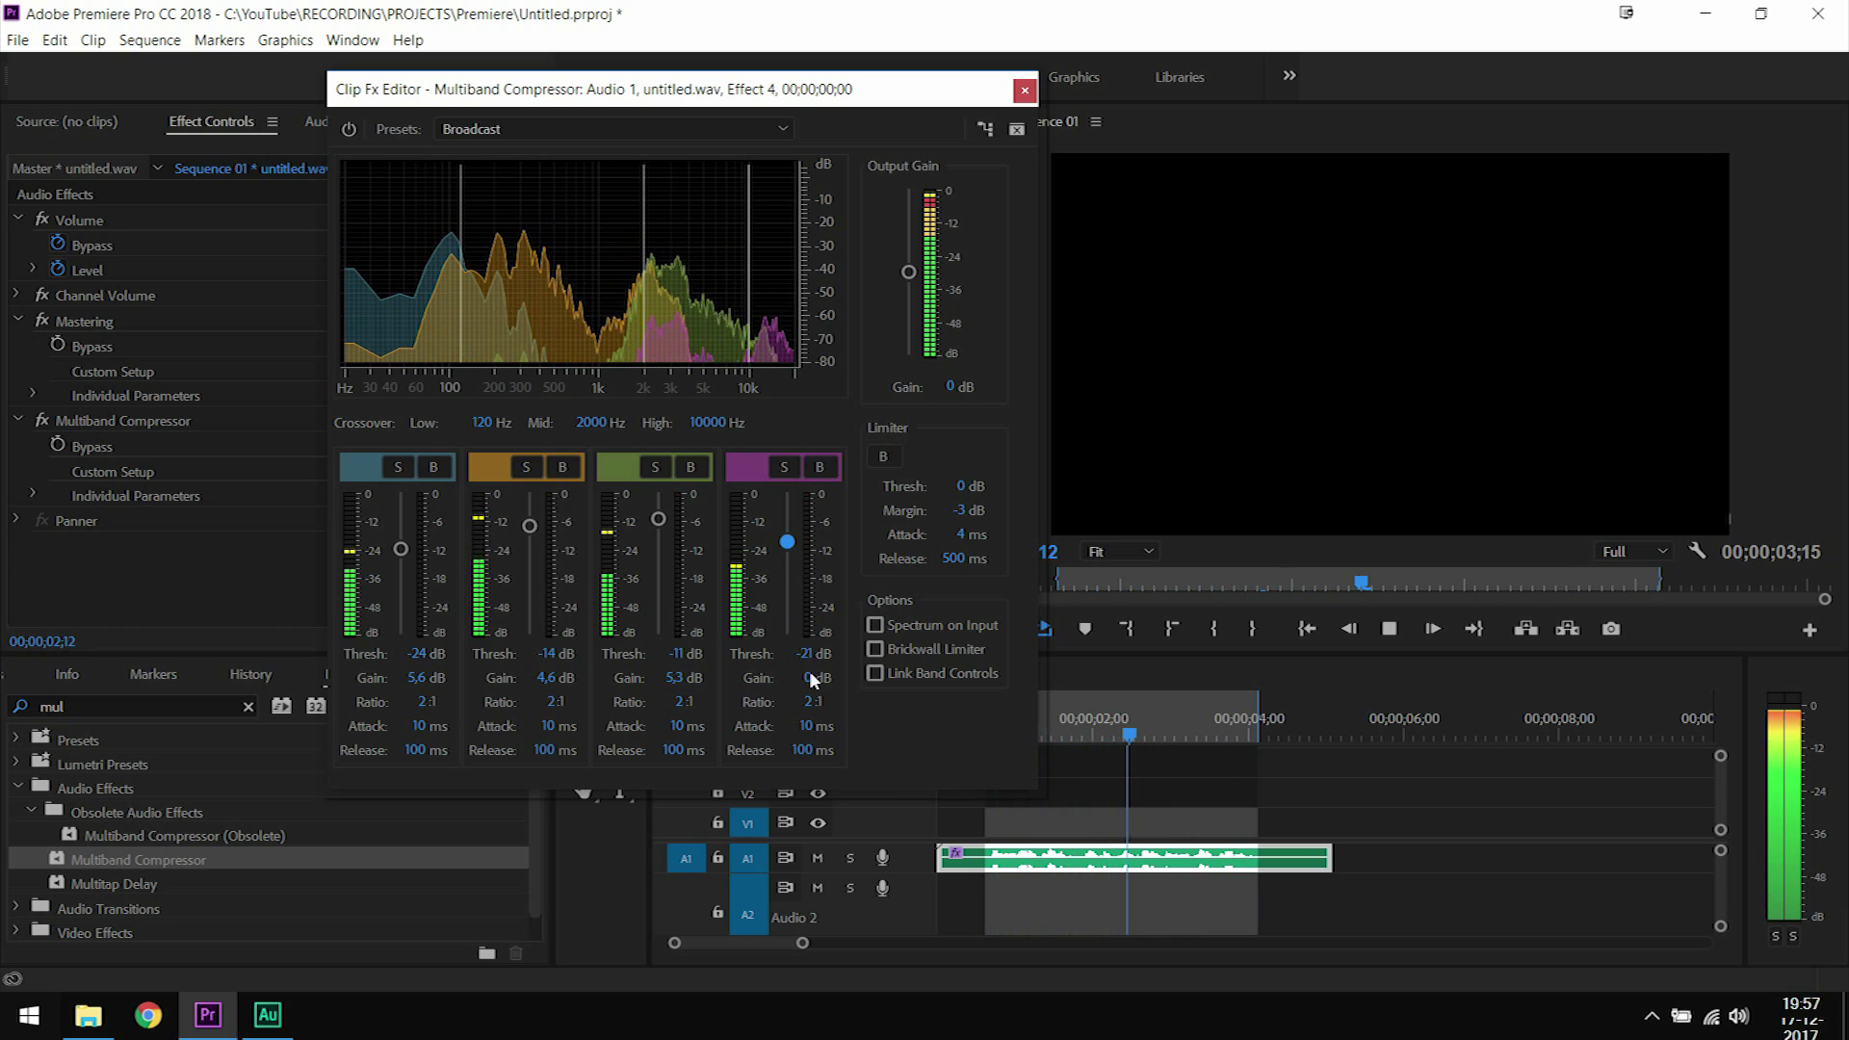
{"action": "left_click_drag", "start_coordinate": [809, 674], "coordinate": [924, 677]}
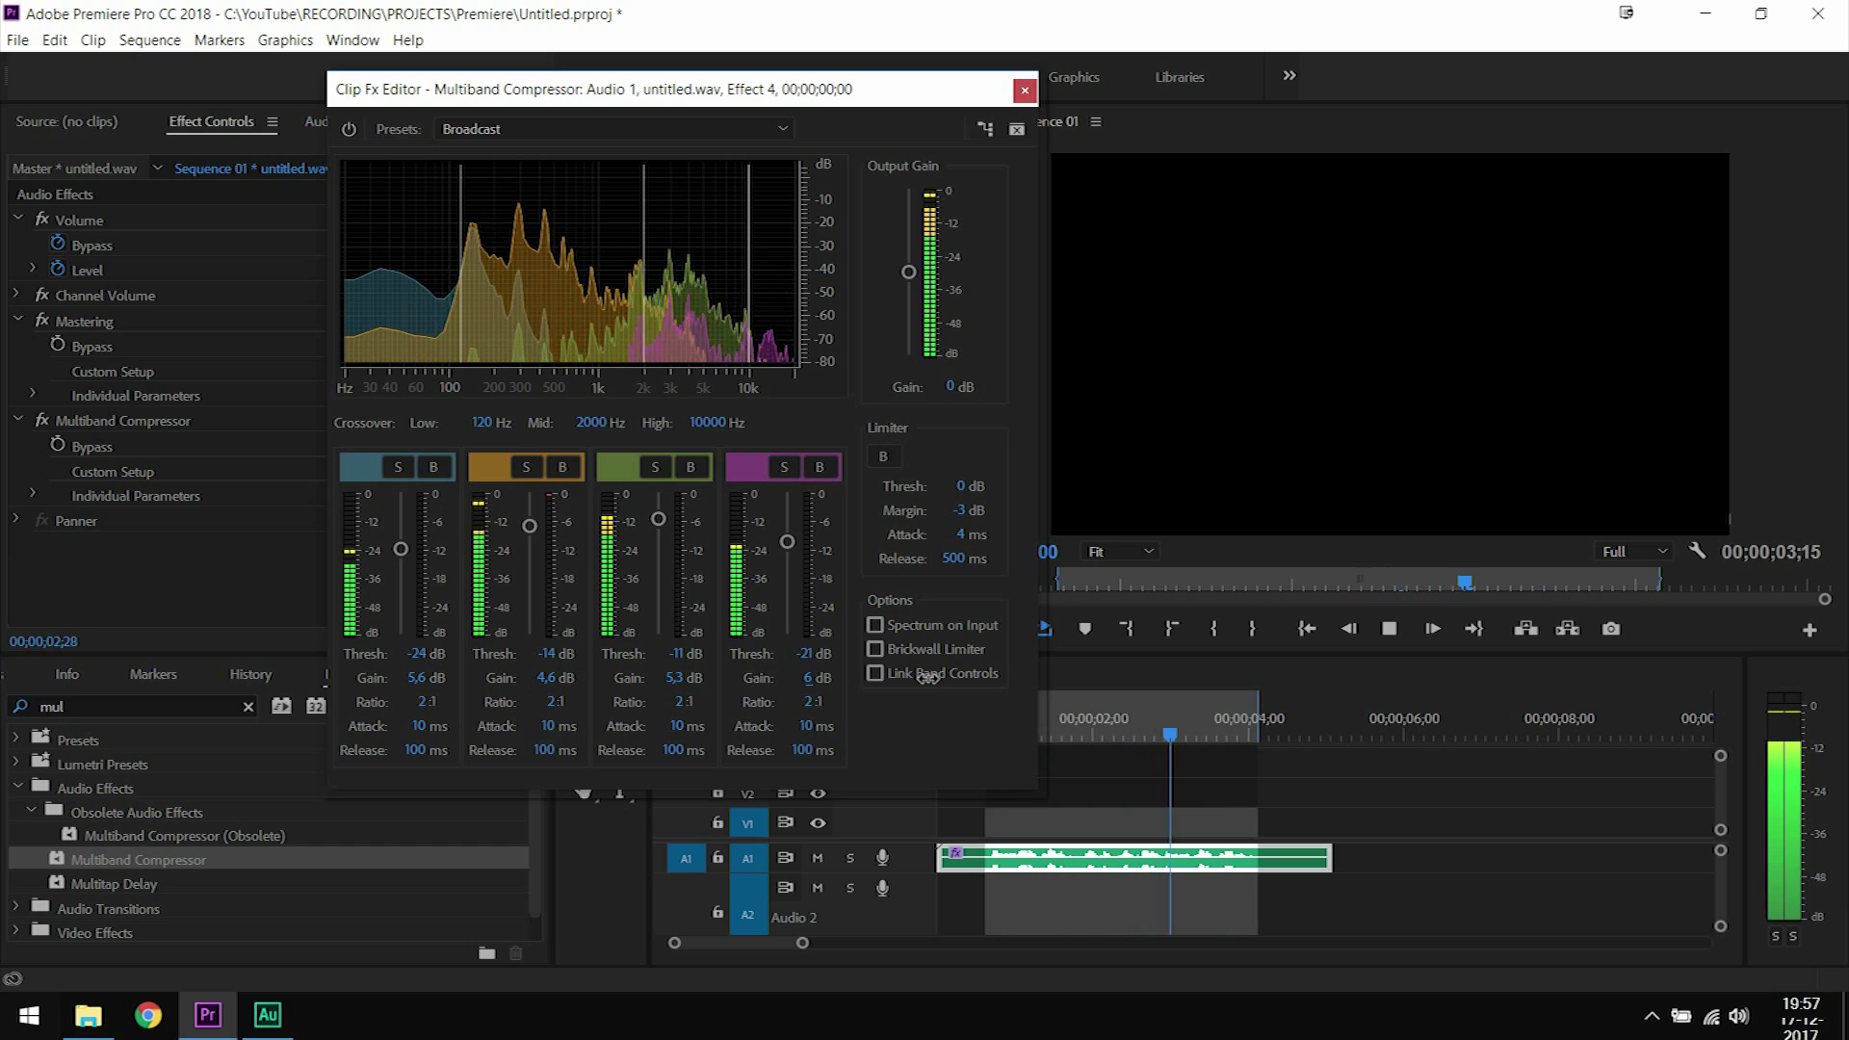
{"action": "mouse_move", "coordinate": [690, 674]}
{"action": "left_mouse_down"}
{"action": "mouse_move", "coordinate": [748, 669]}
{"action": "mouse_move", "coordinate": [673, 678]}
{"action": "left_mouse_up"}
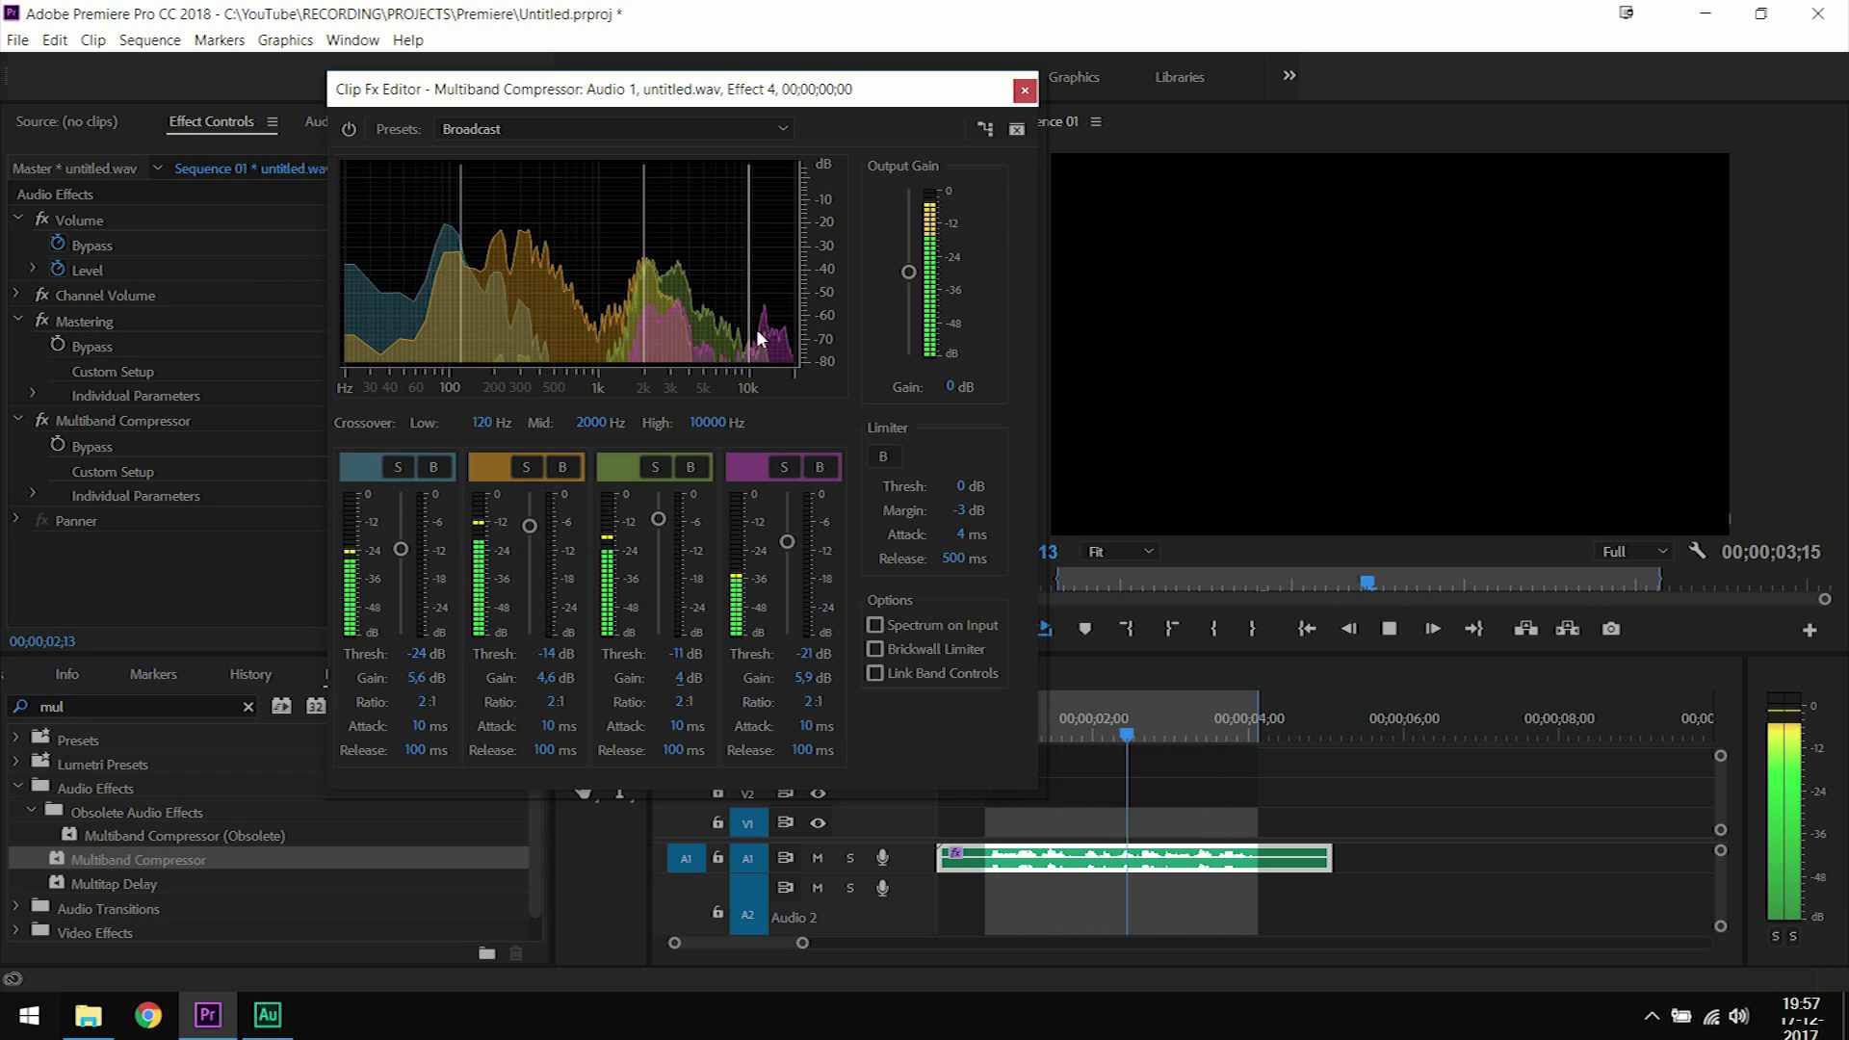
{"action": "left_click", "coordinate": [1388, 631]}
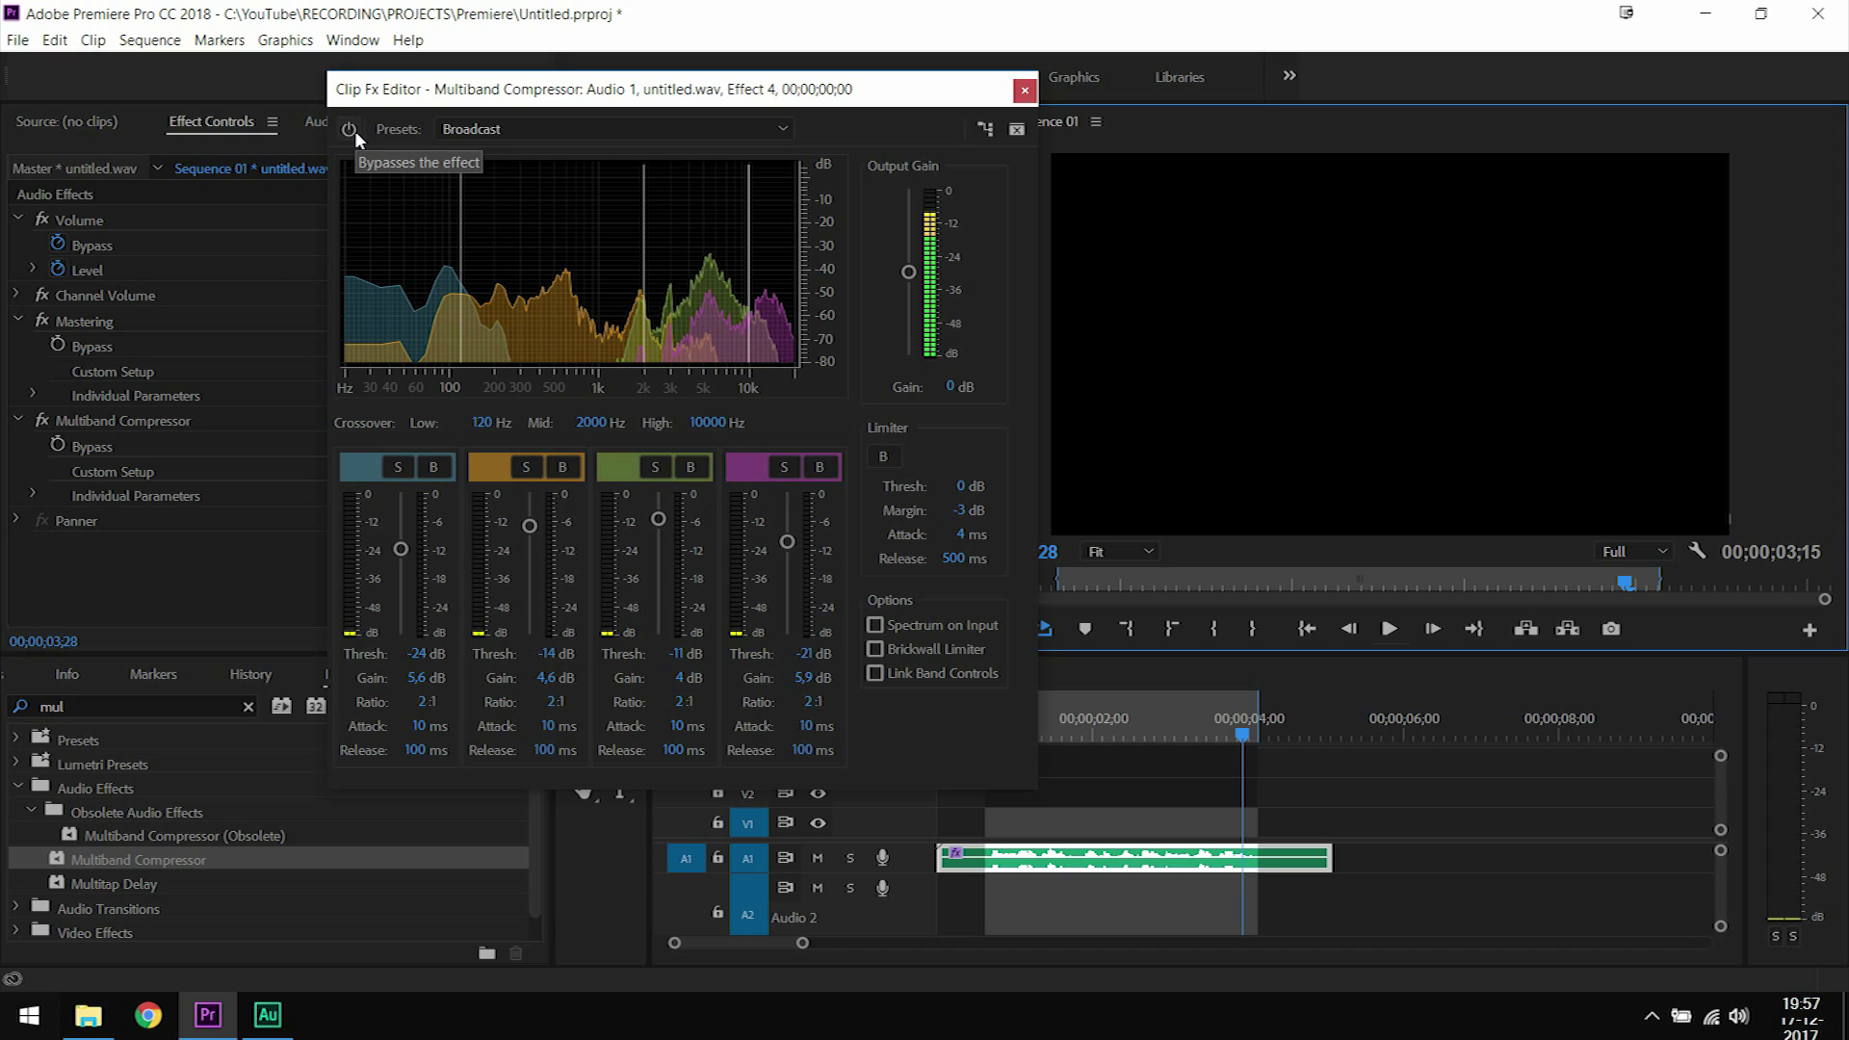
Compare the voice with the Multiband Compressor bypassed and active during playback, then stop and close the effect editor
{"action": "left_click", "coordinate": [1396, 632]}
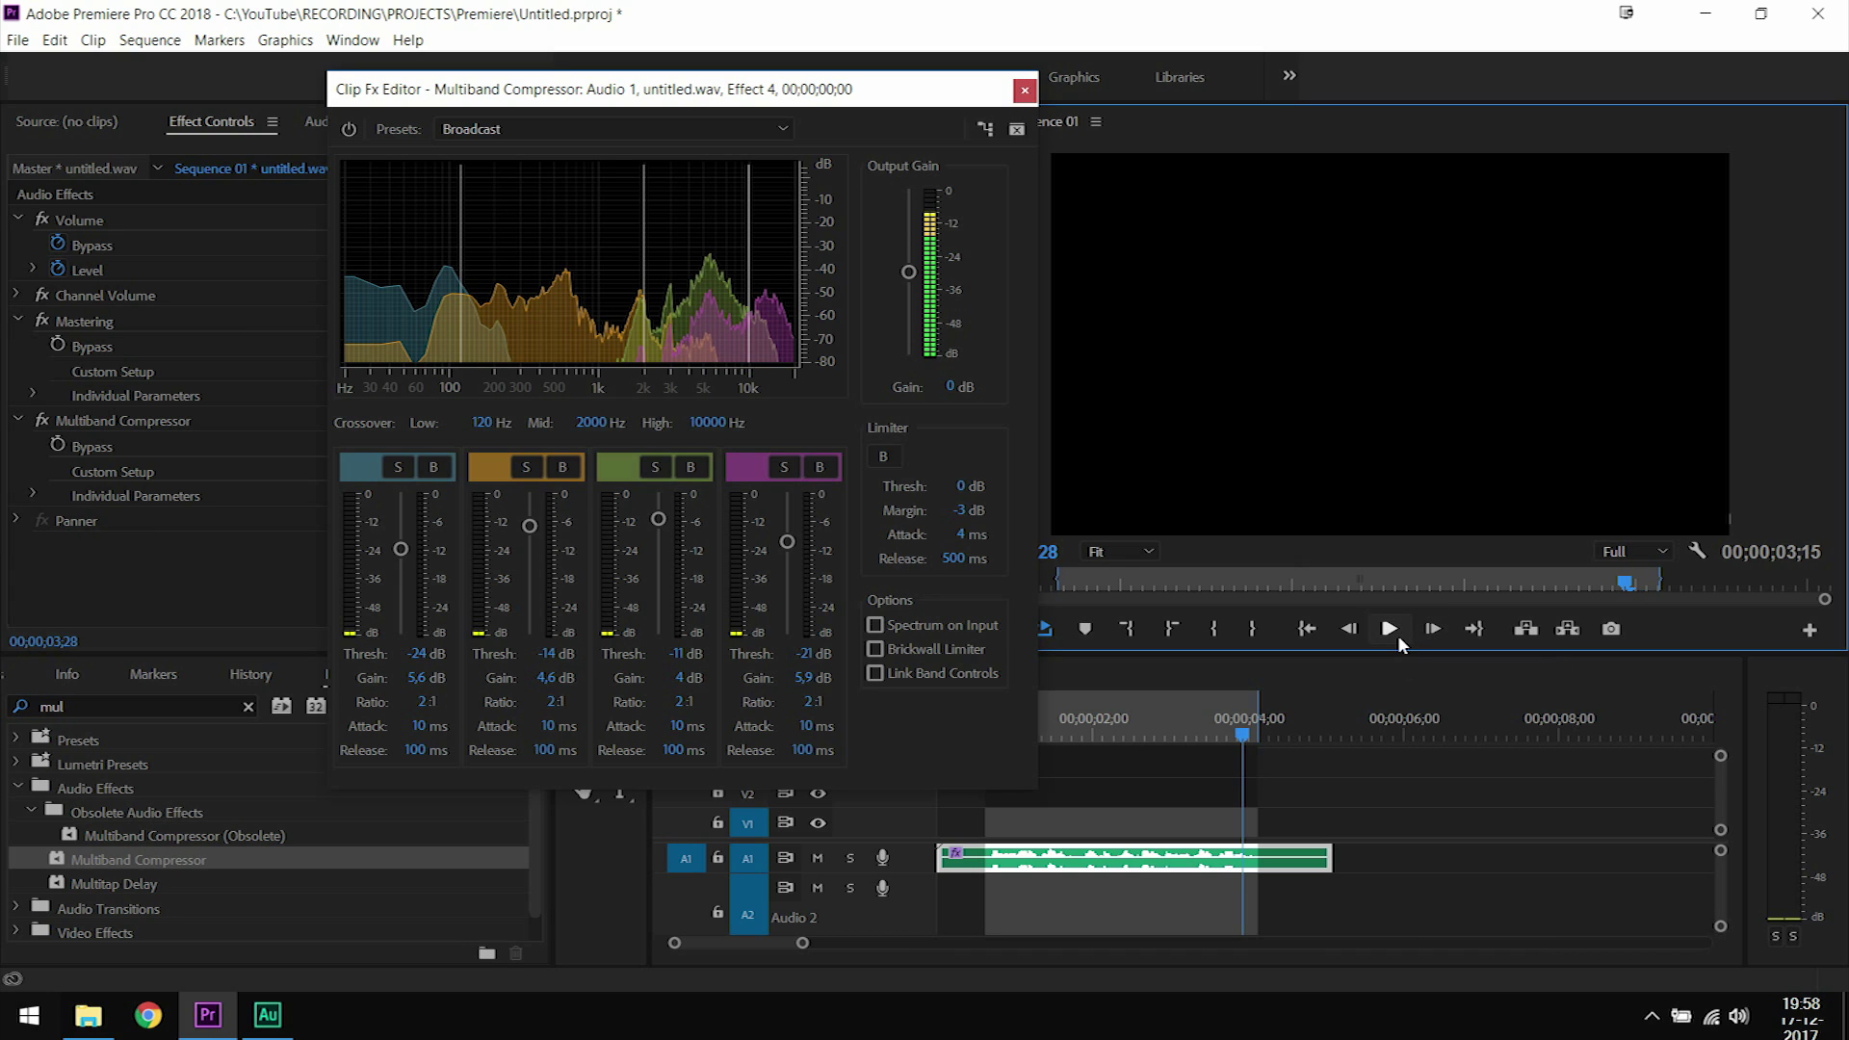
{"action": "left_click", "coordinate": [349, 129]}
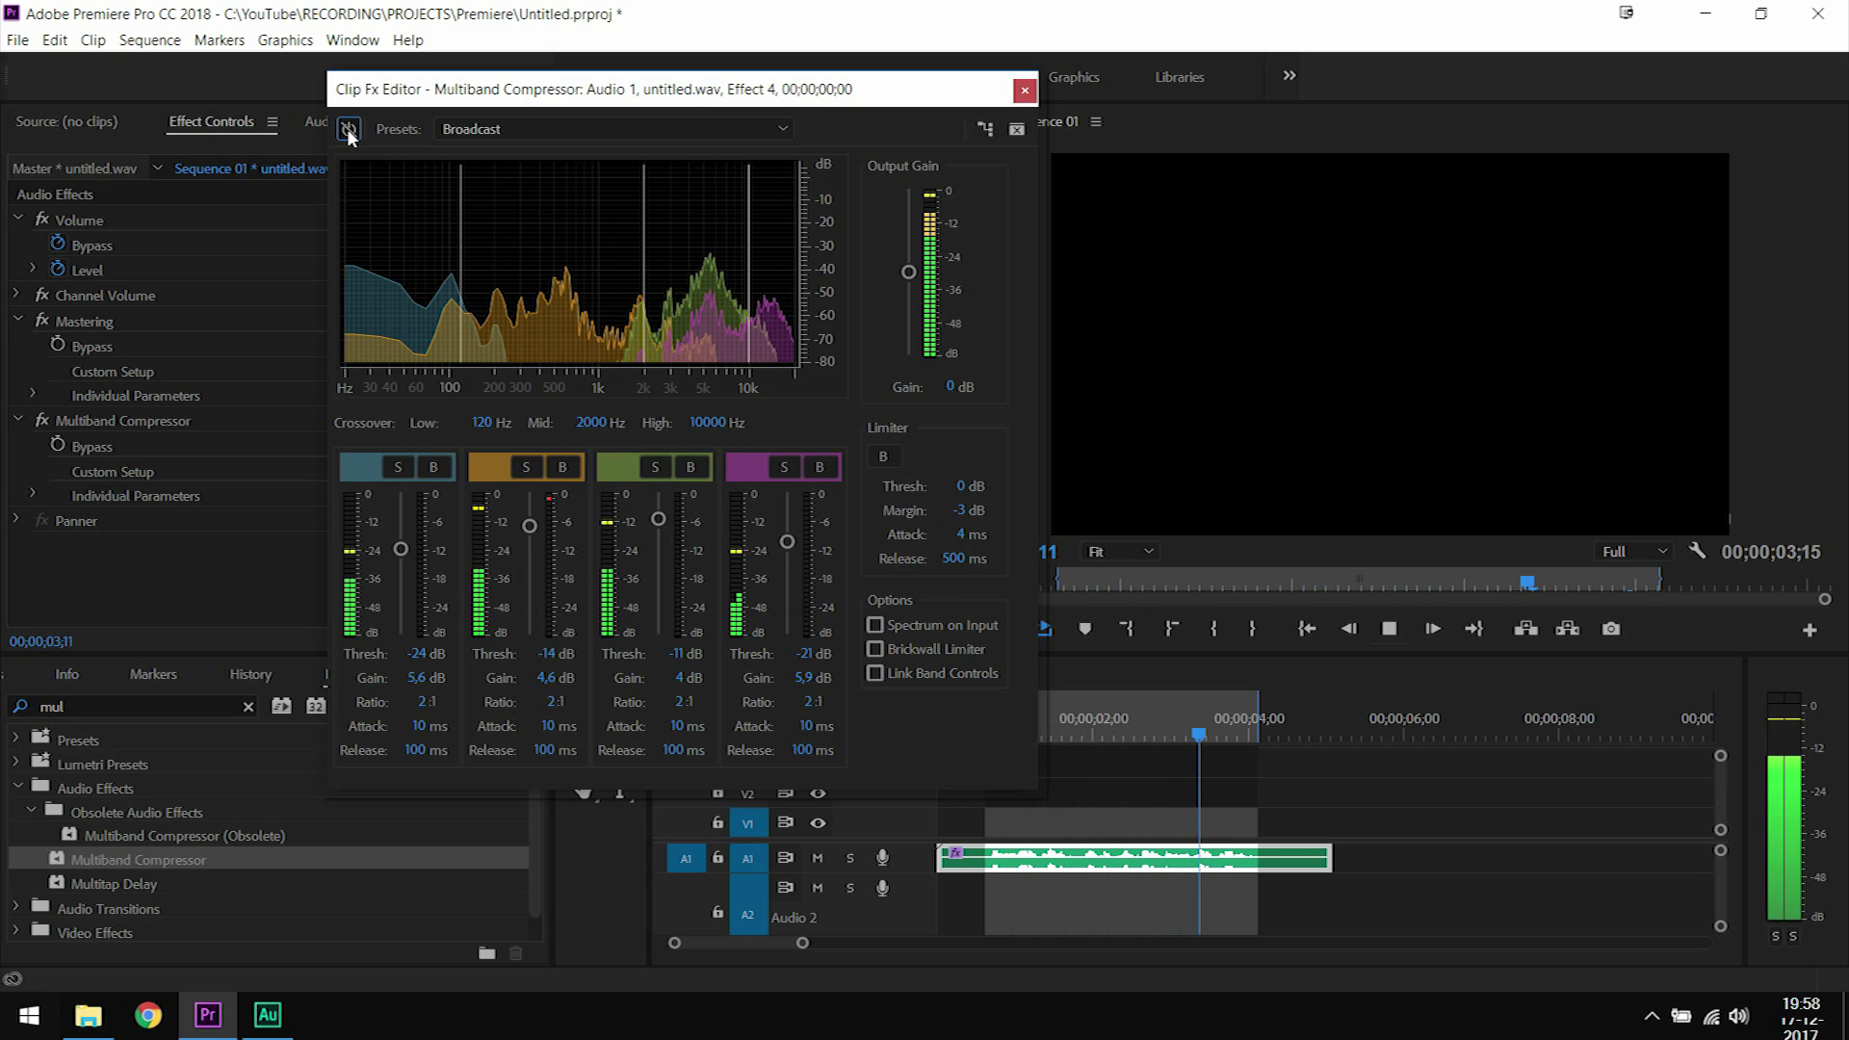
{"action": "left_click", "coordinate": [349, 129]}
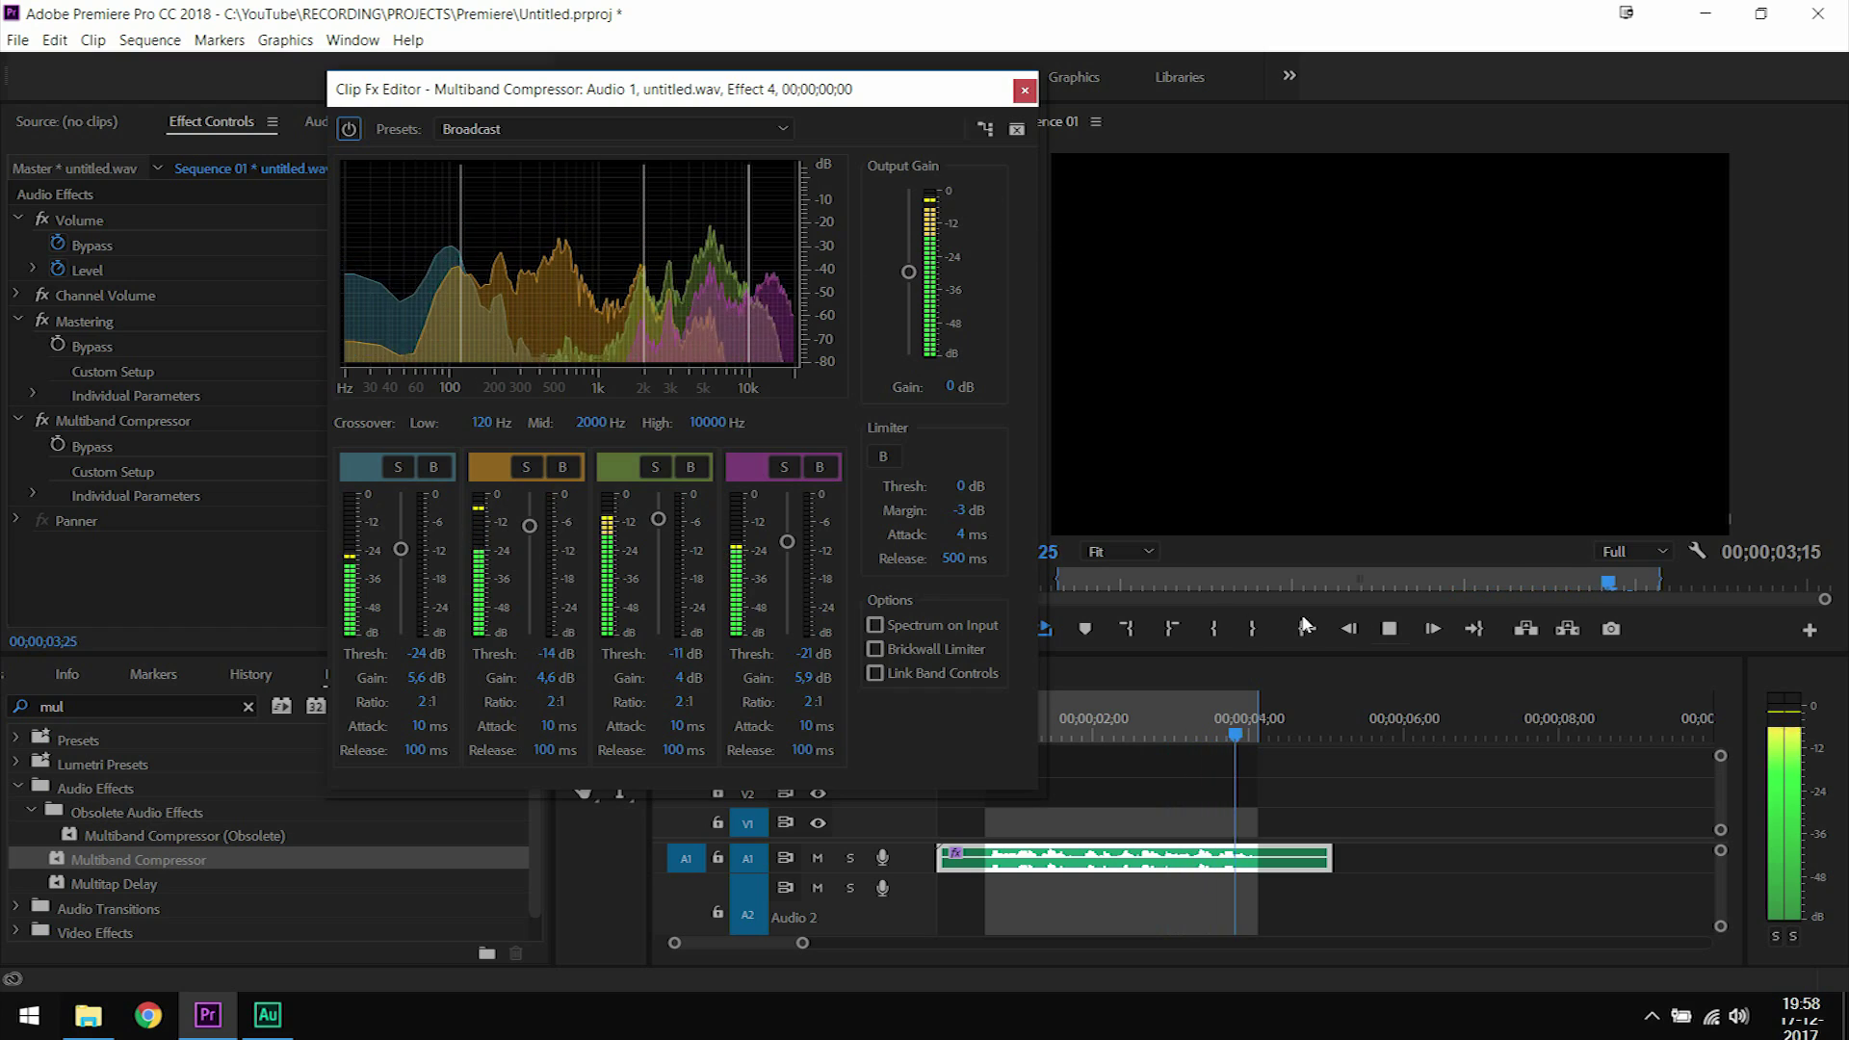
{"action": "left_click", "coordinate": [1389, 629]}
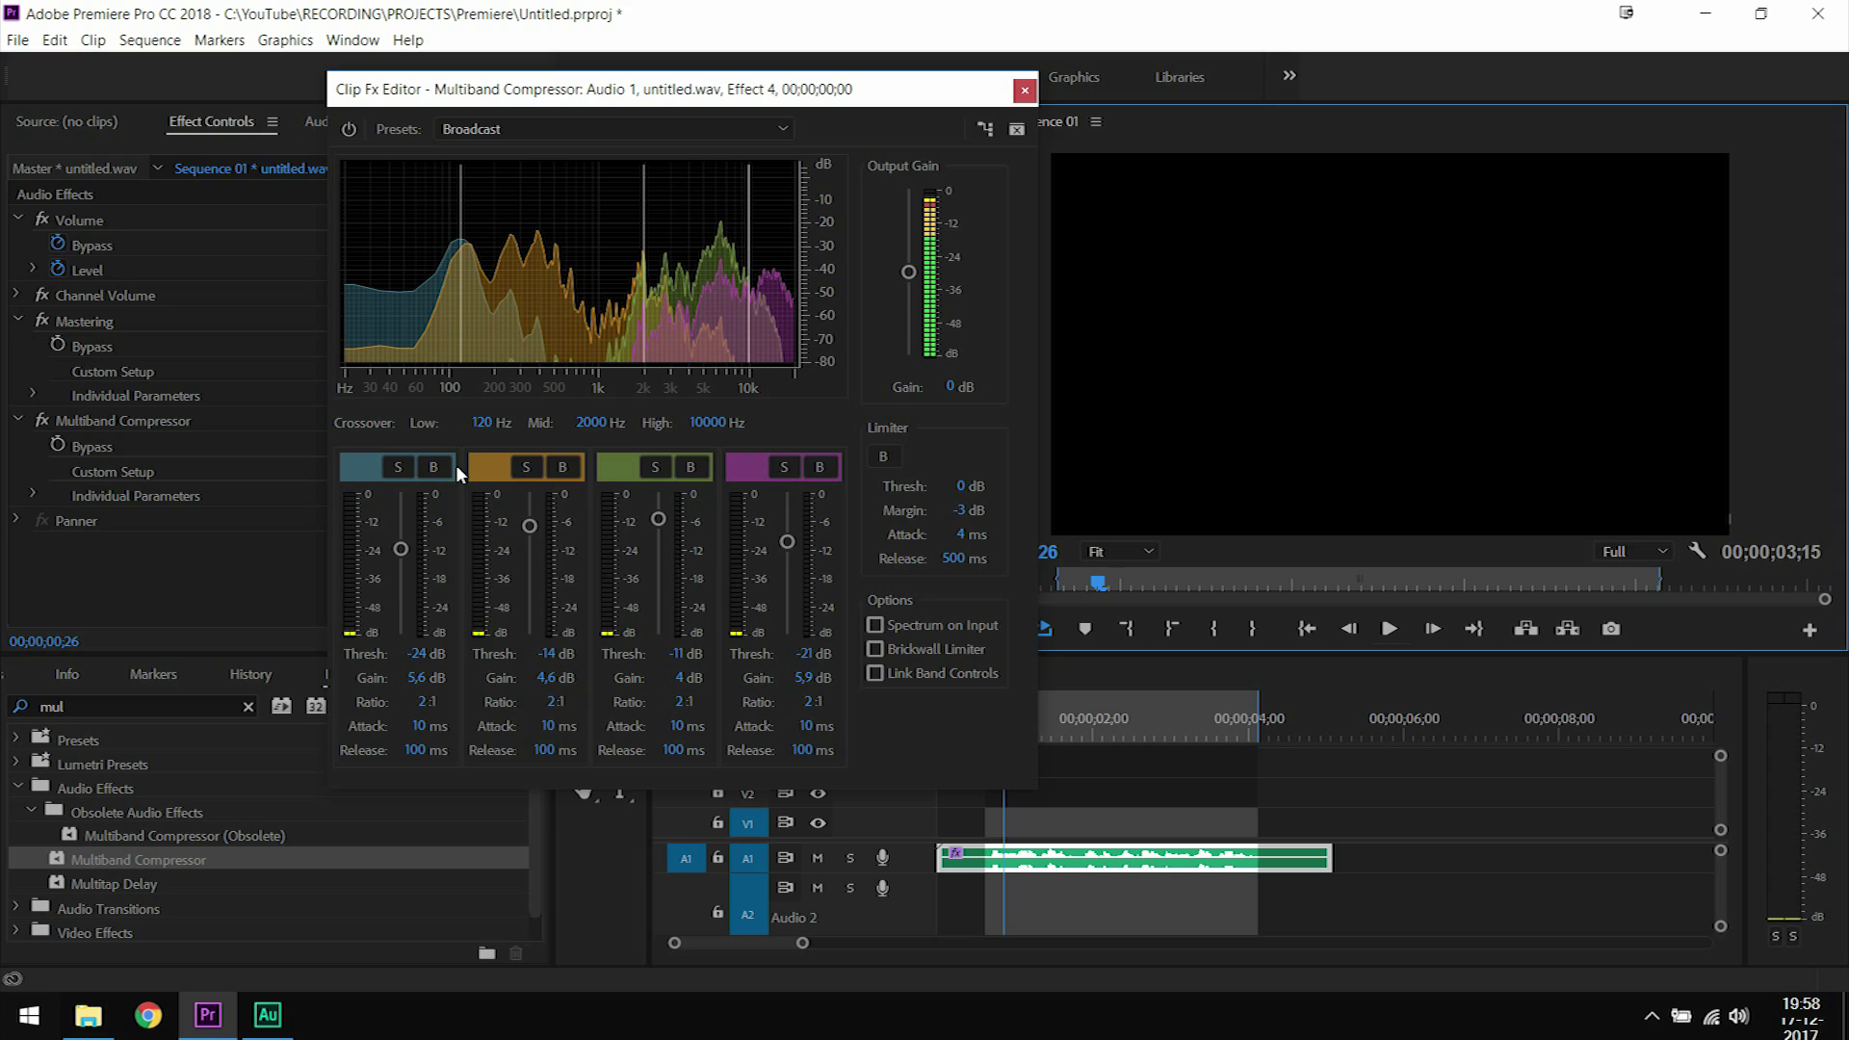
{"action": "left_click", "coordinate": [1024, 91]}
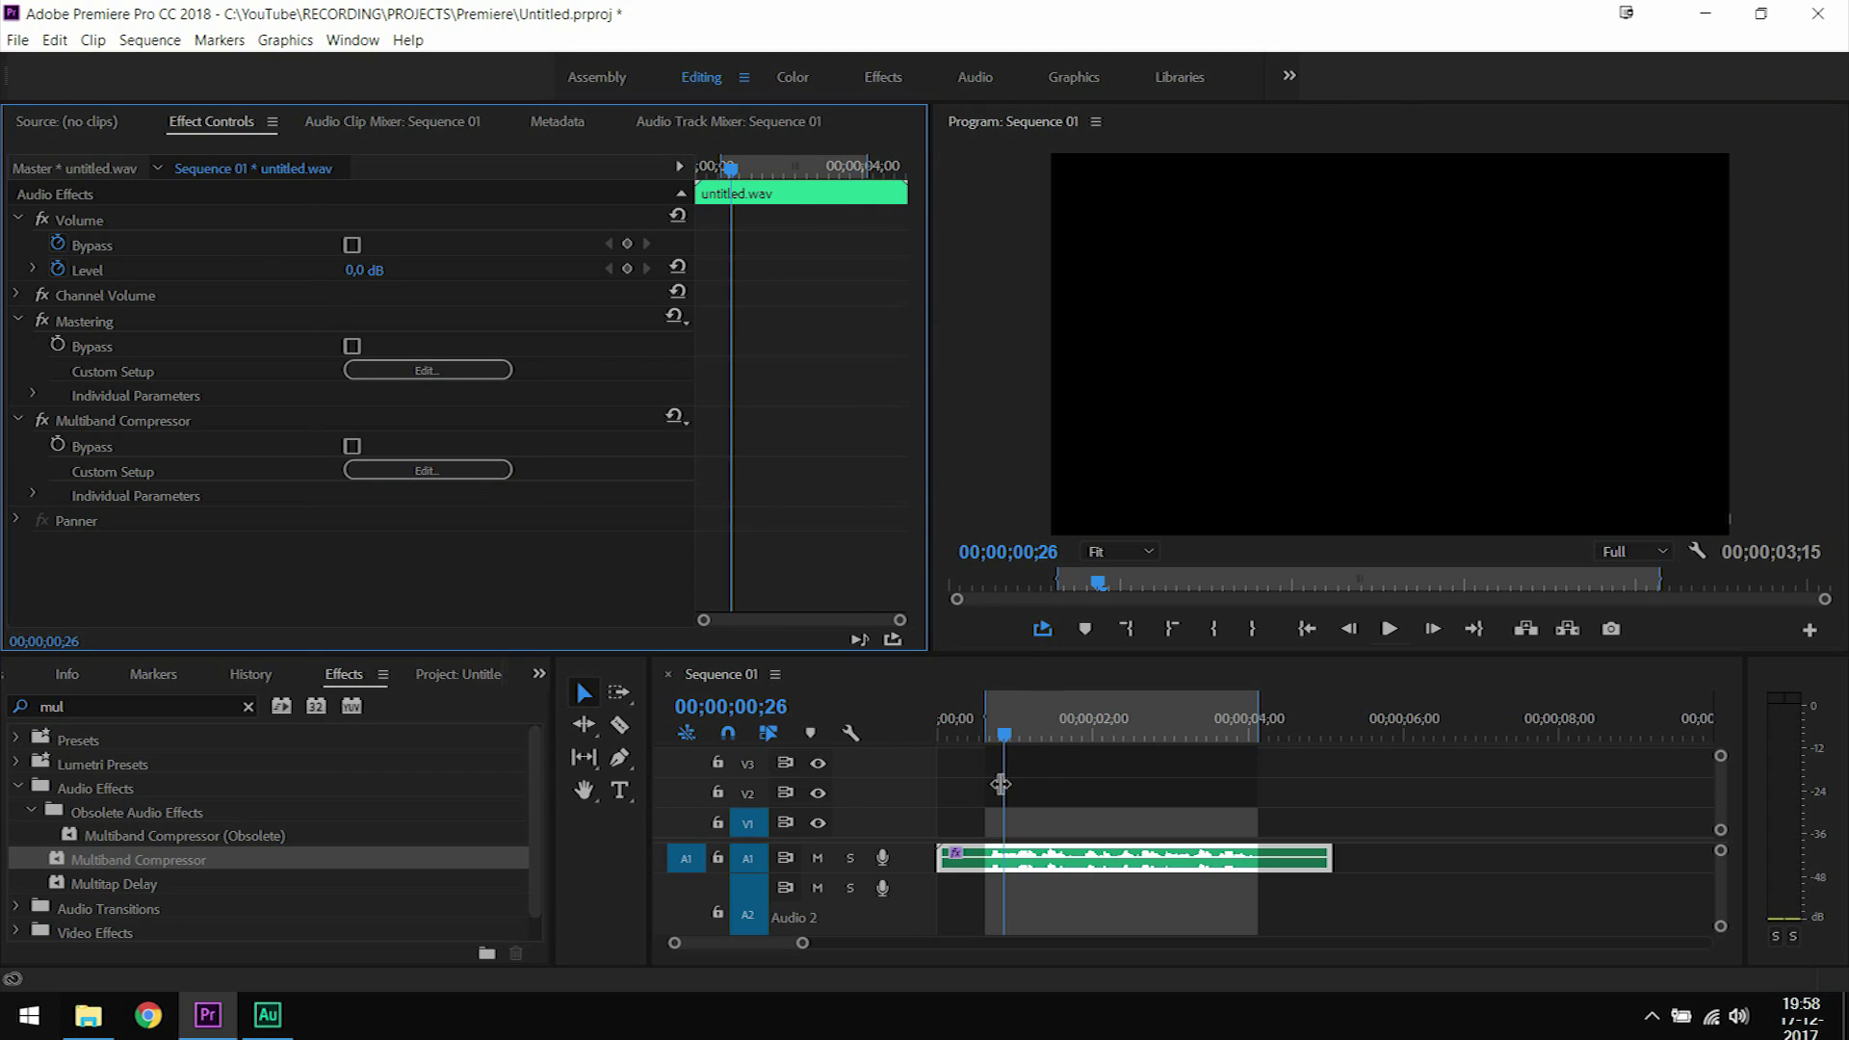
Mark the silent start of the sequence with an Out point at 00;00;00;18 and play it to check the background noise
{"action": "mouse_move", "coordinate": [1005, 744]}
{"action": "left_mouse_down"}
{"action": "mouse_move", "coordinate": [921, 732]}
{"action": "mouse_move", "coordinate": [985, 712]}
{"action": "left_mouse_up"}
{"action": "left_click", "coordinate": [1212, 630]}
{"action": "left_click", "coordinate": [1252, 628]}
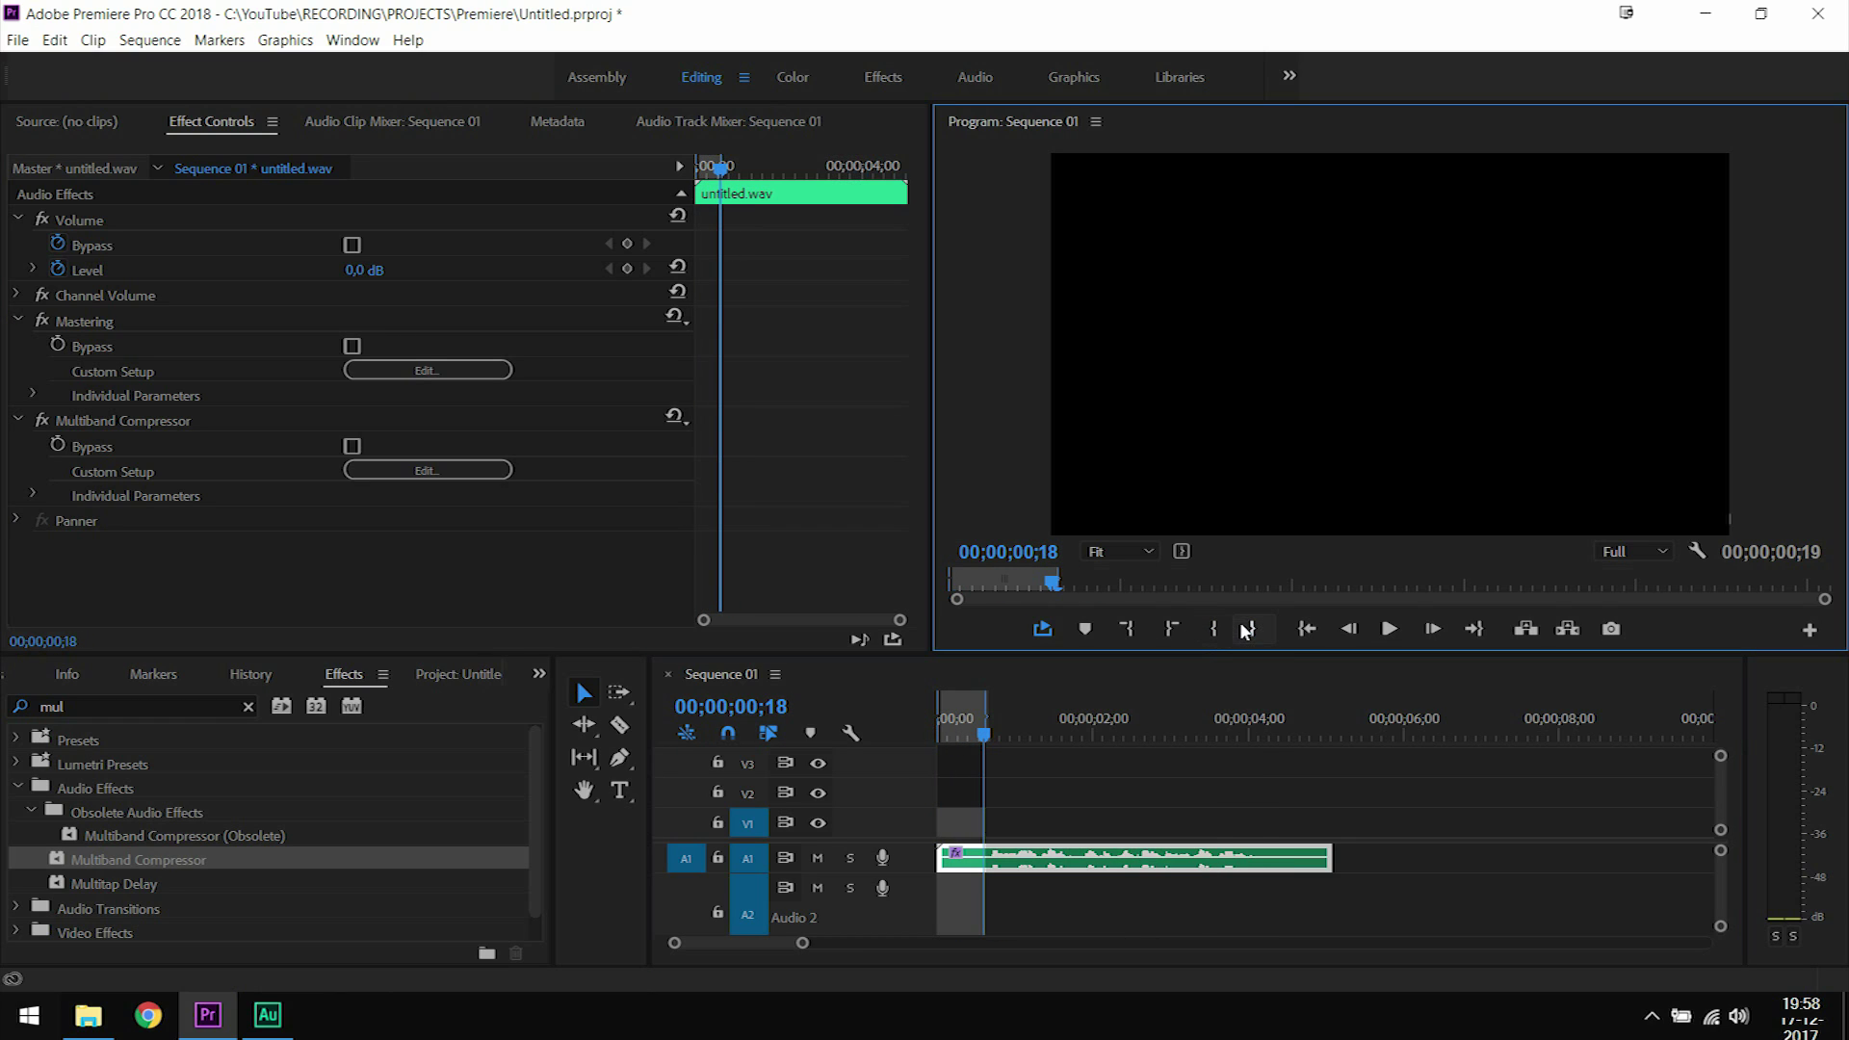
{"action": "left_click", "coordinate": [1390, 630]}
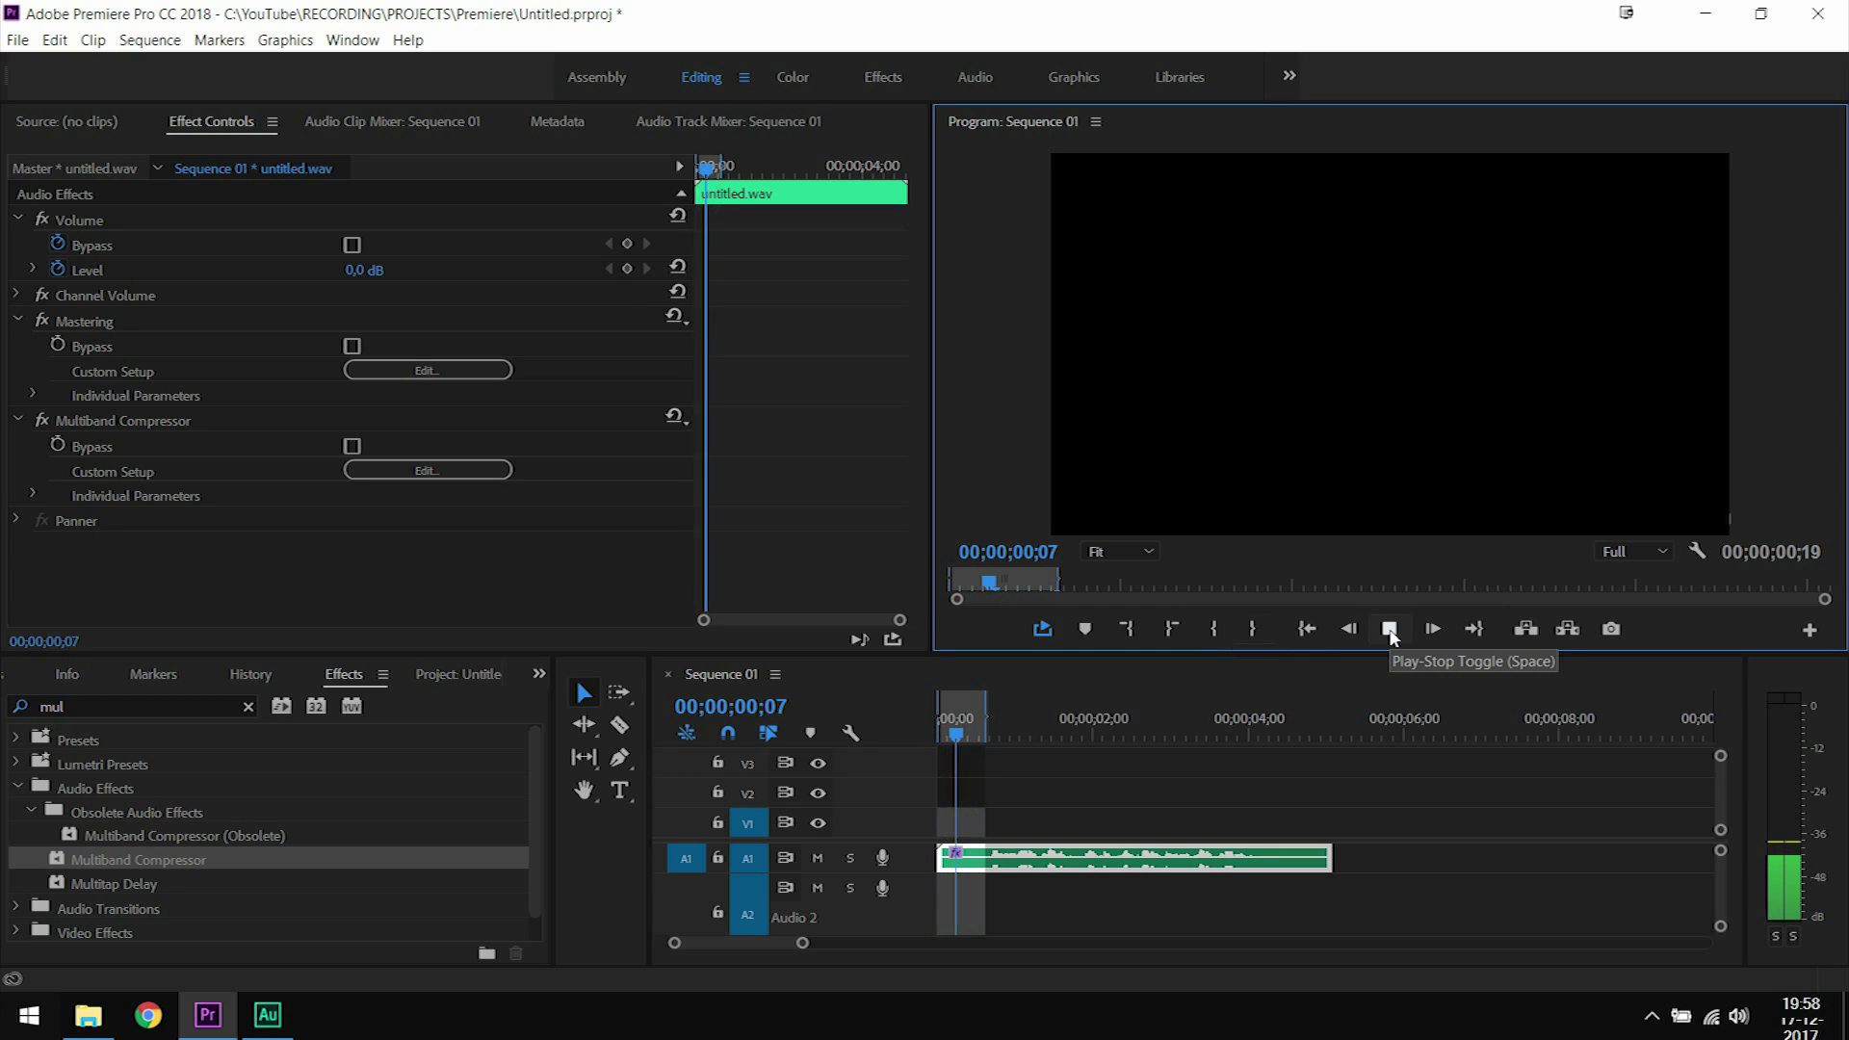
{"action": "left_click", "coordinate": [1390, 630]}
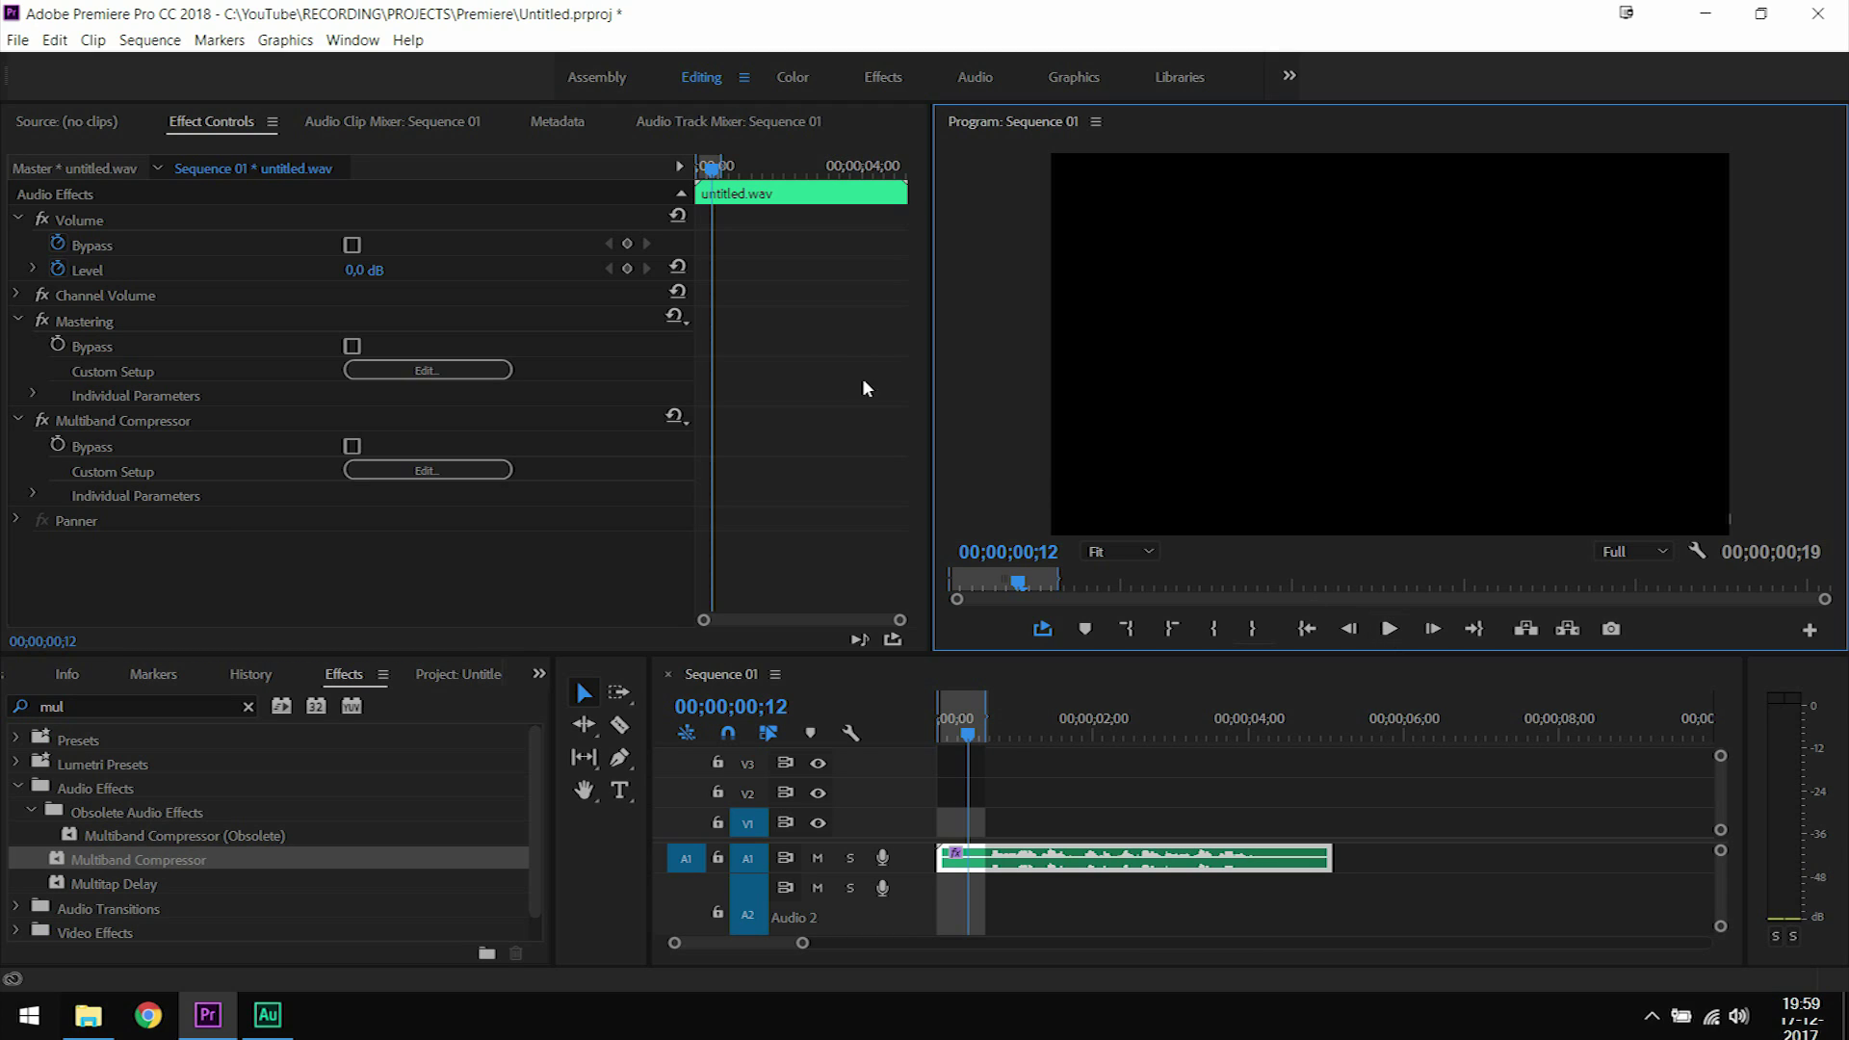
Show the Audio Track Mixer for Sequence 01 with its effects and sends section expanded
{"action": "left_click", "coordinate": [681, 122]}
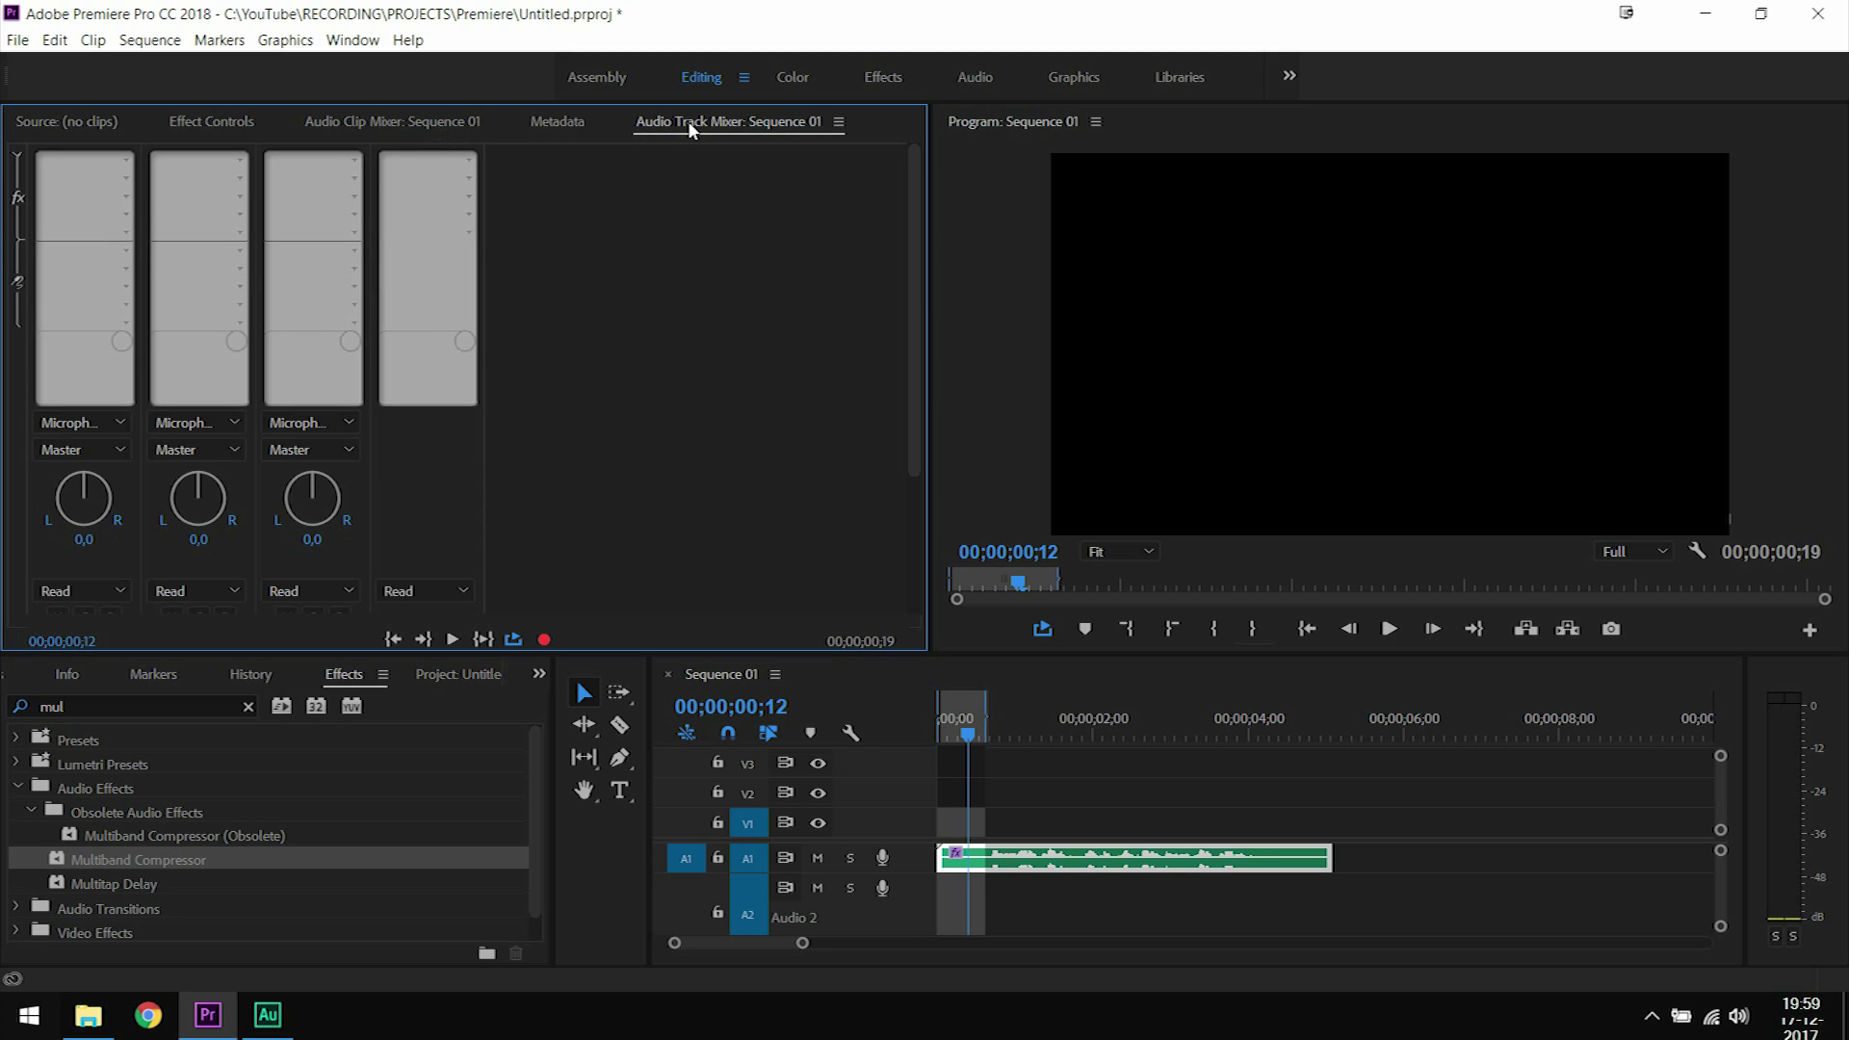
{"action": "left_click", "coordinate": [368, 43]}
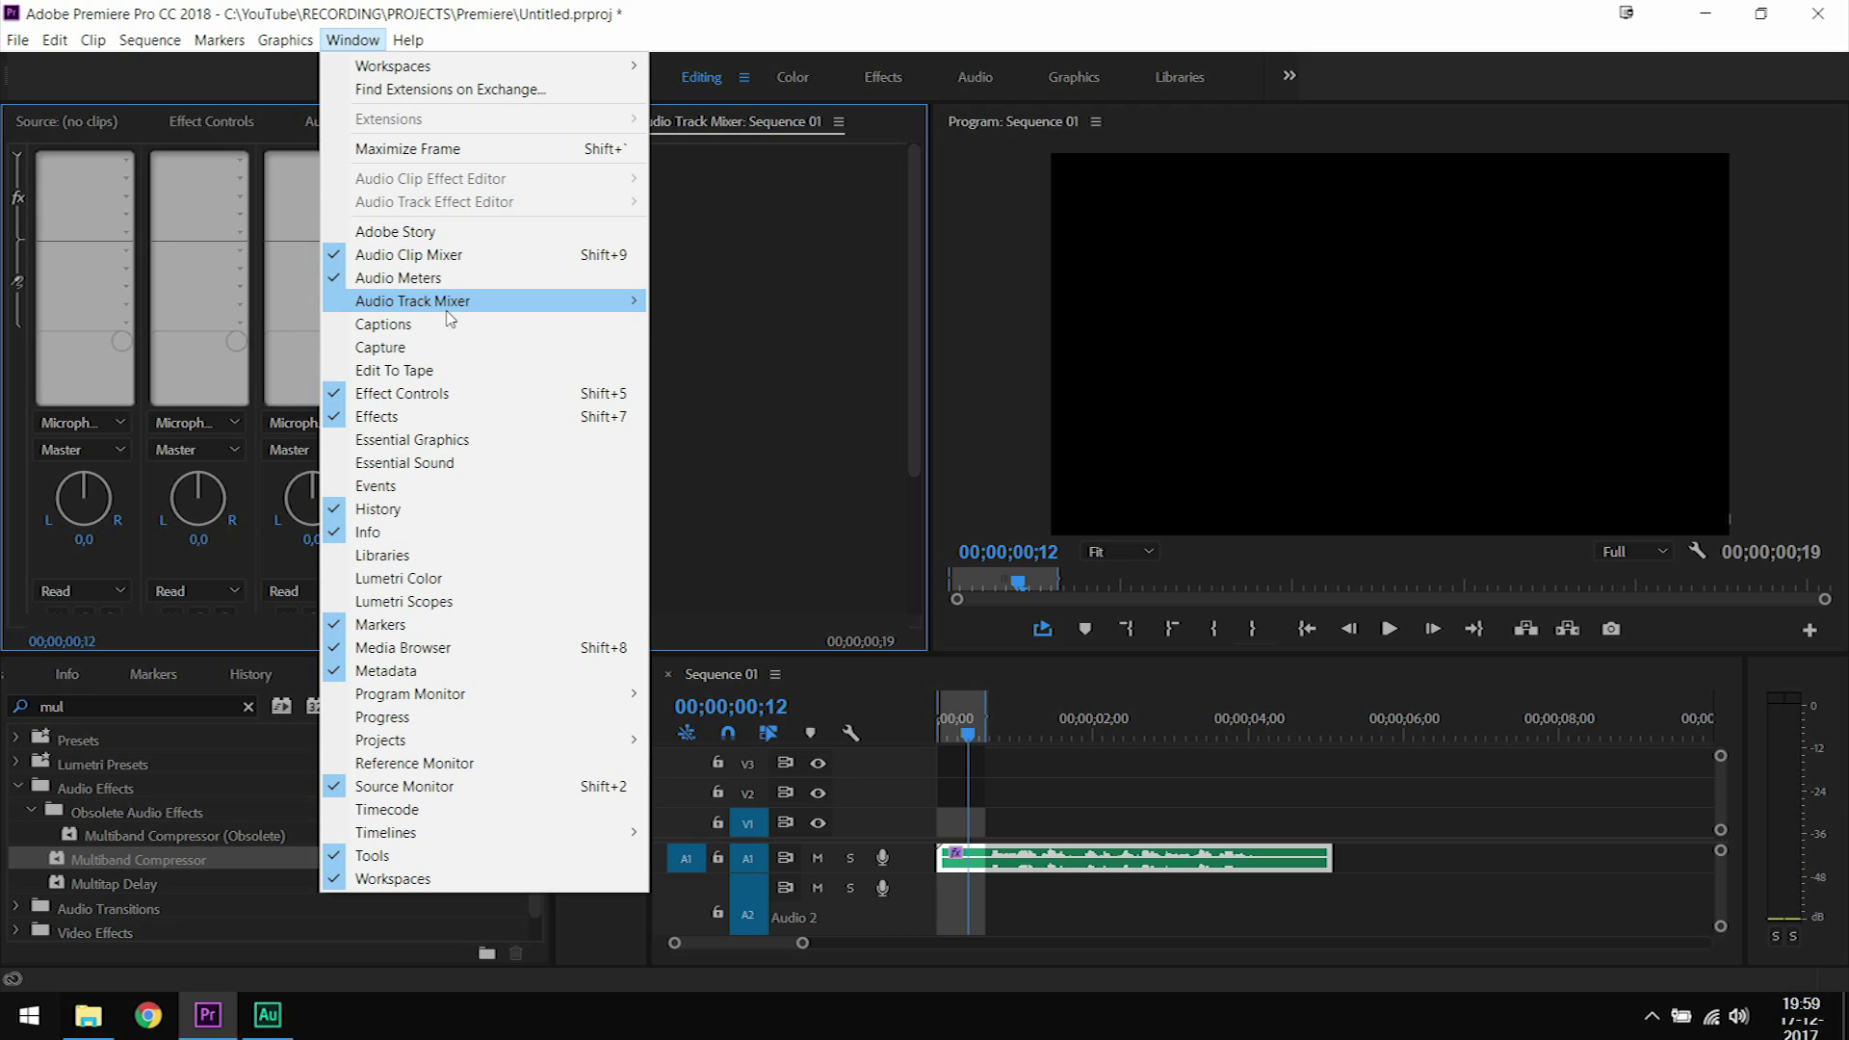
{"action": "mouse_move", "coordinate": [447, 308]}
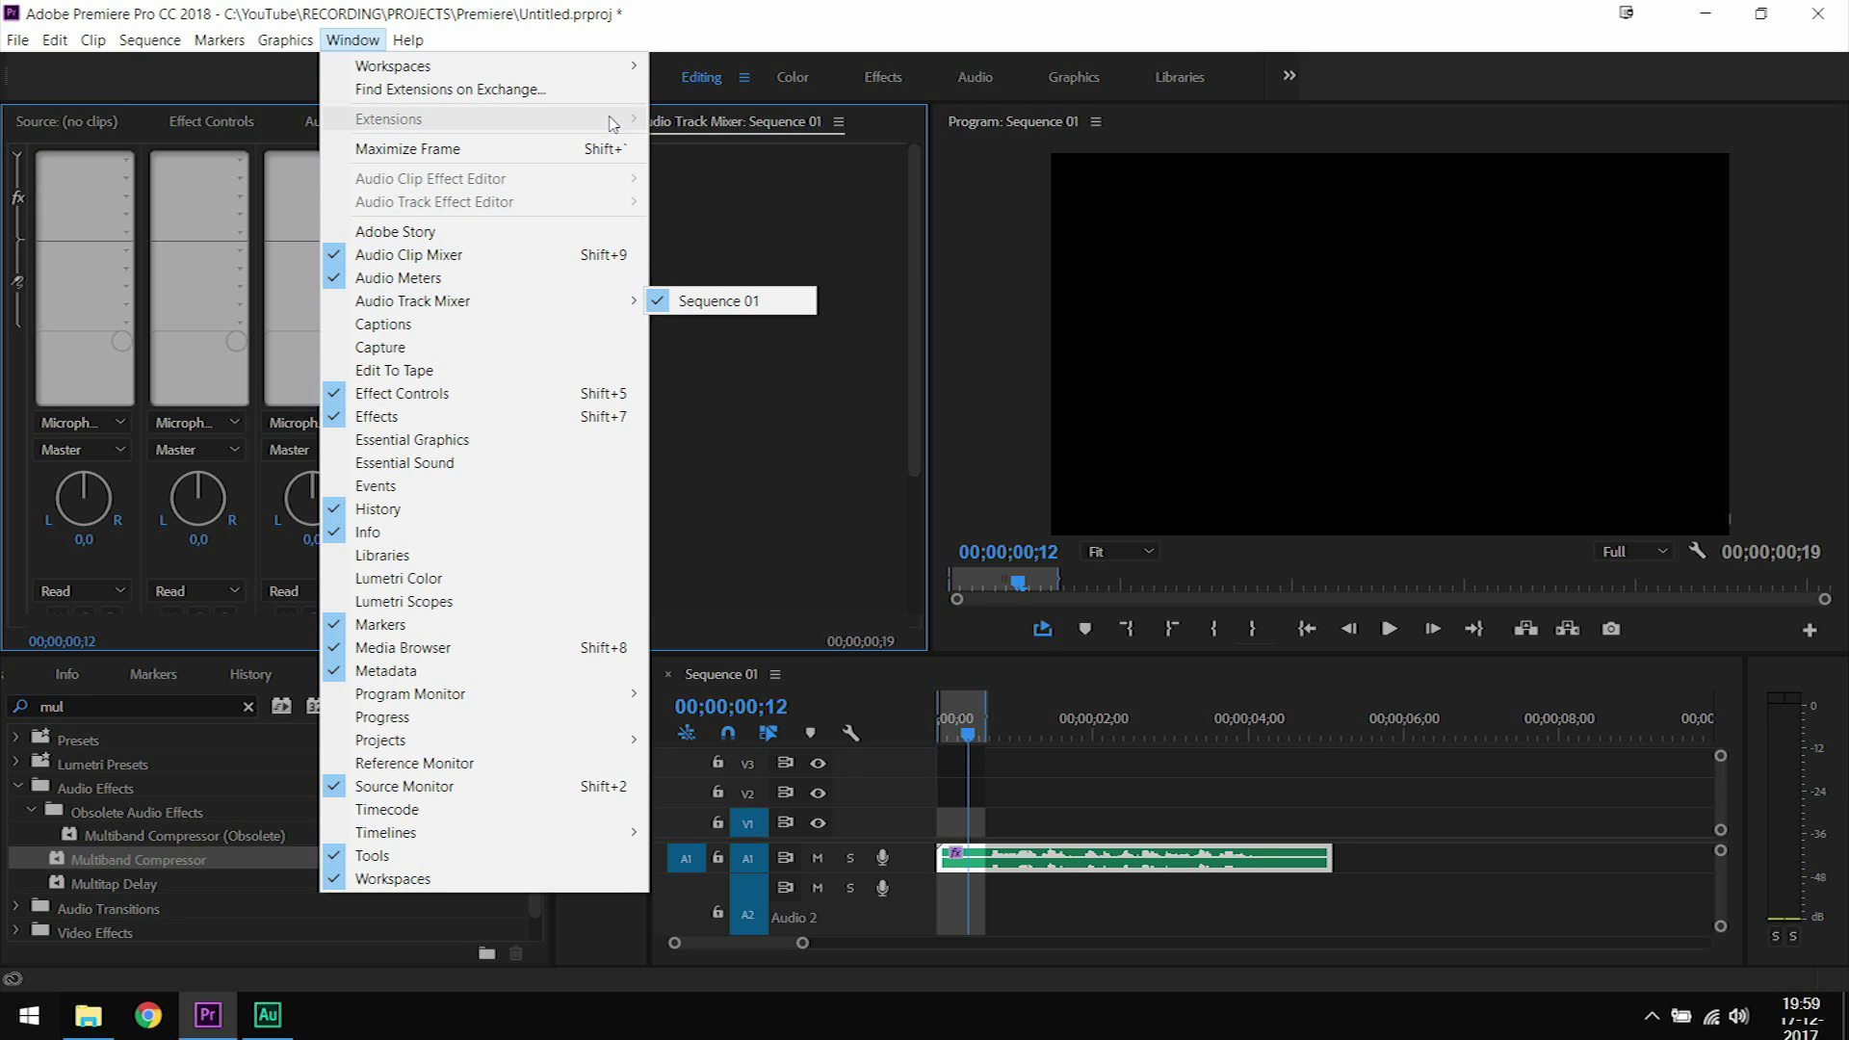
{"action": "left_click", "coordinate": [717, 301]}
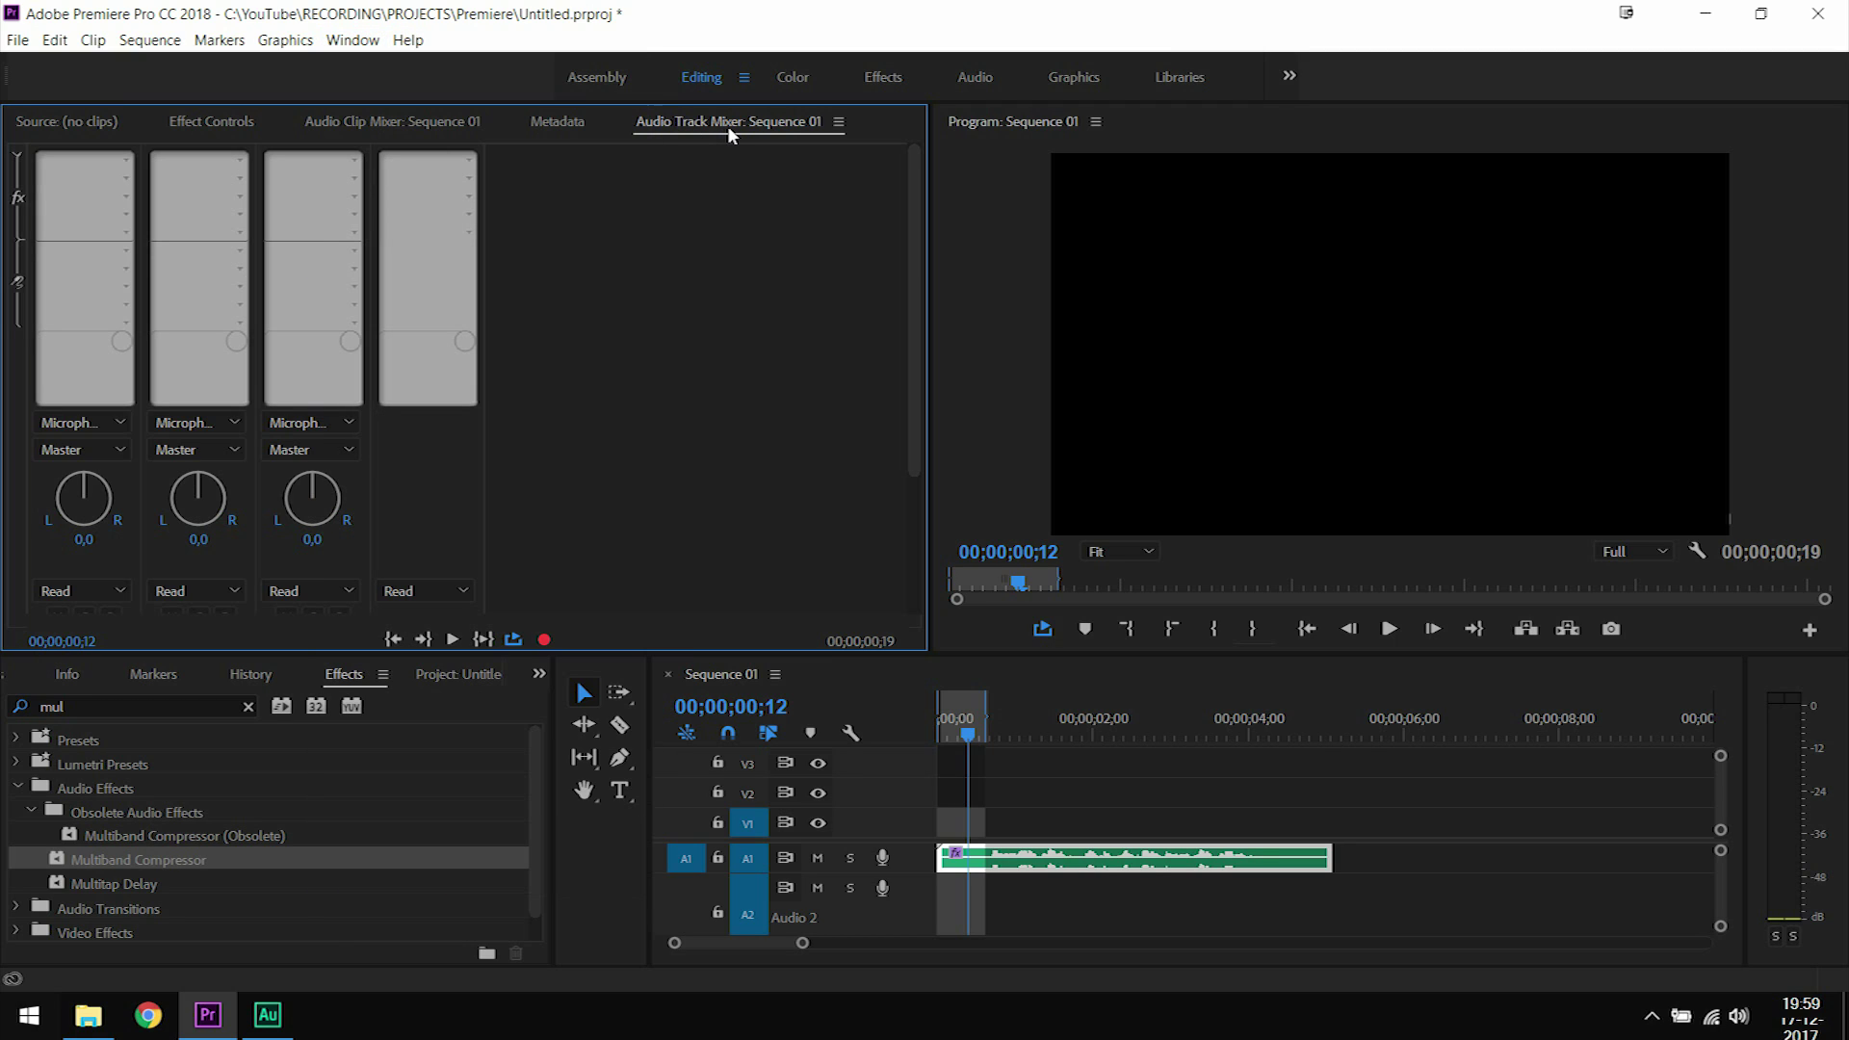
{"action": "left_click", "coordinate": [18, 158]}
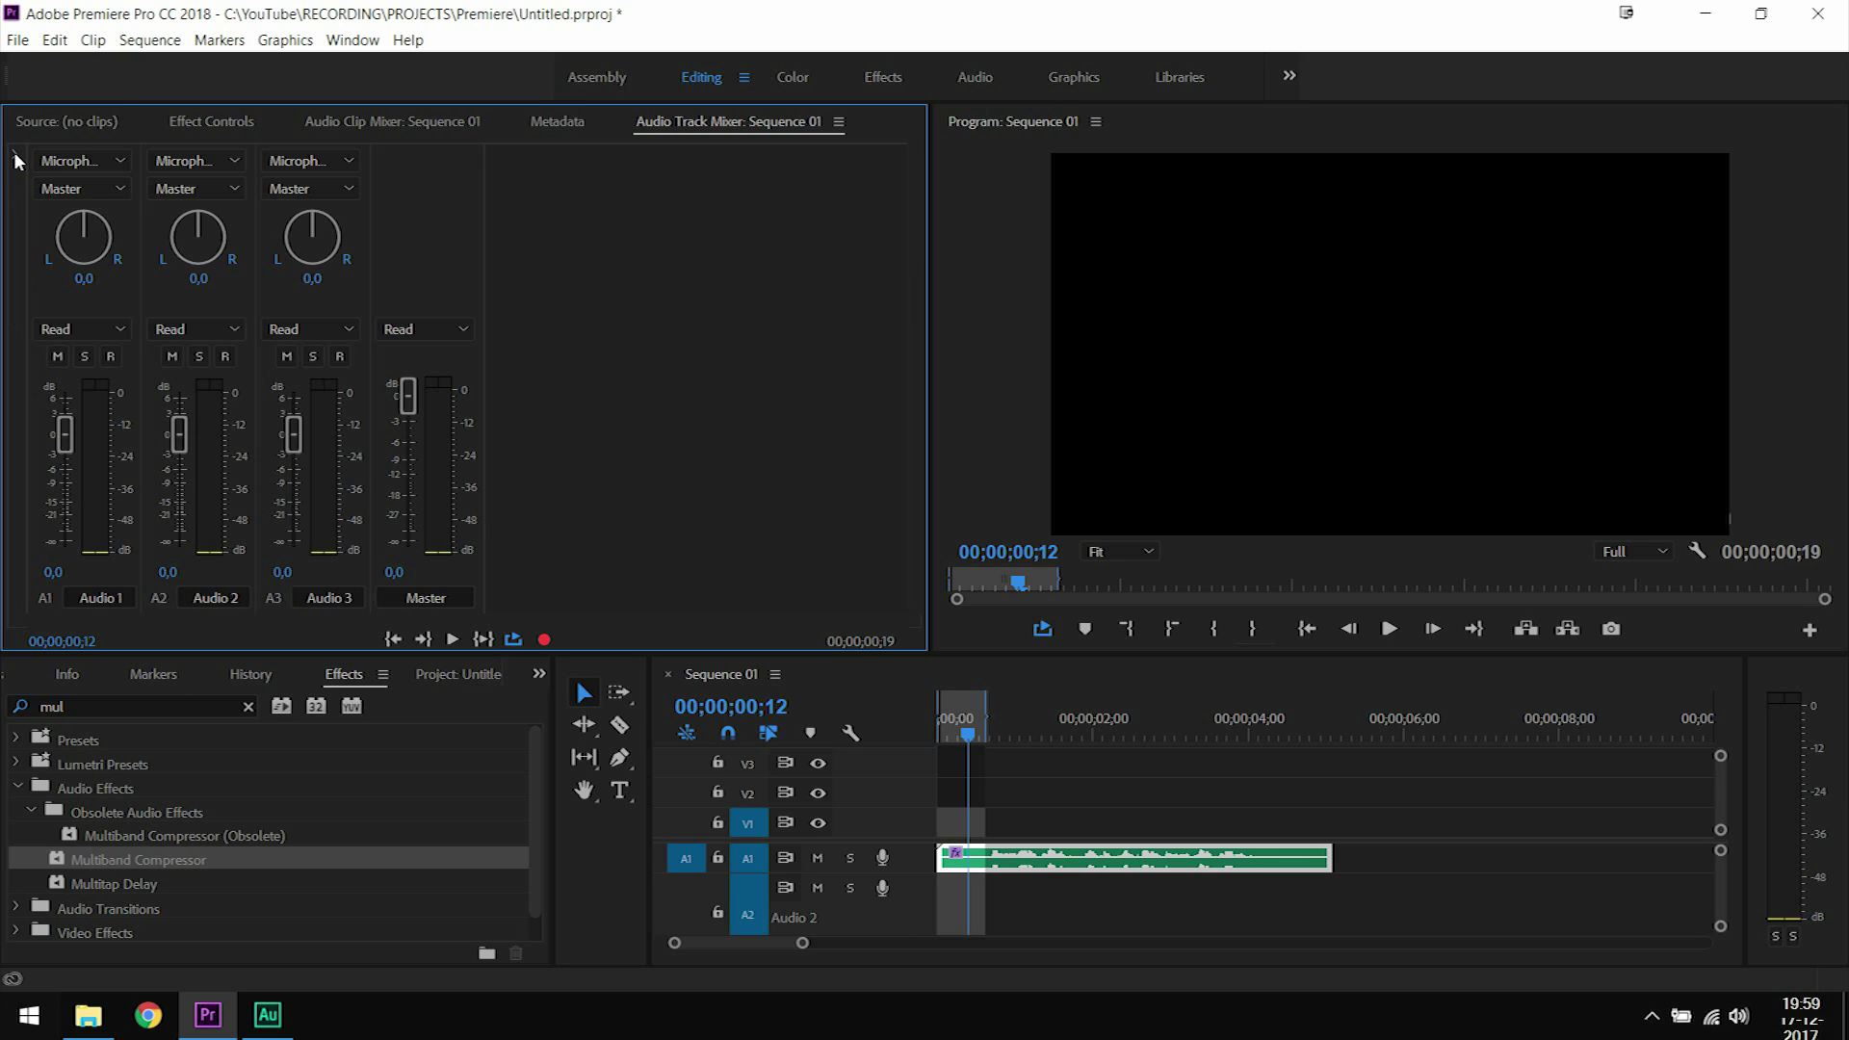
{"action": "left_click", "coordinate": [18, 158]}
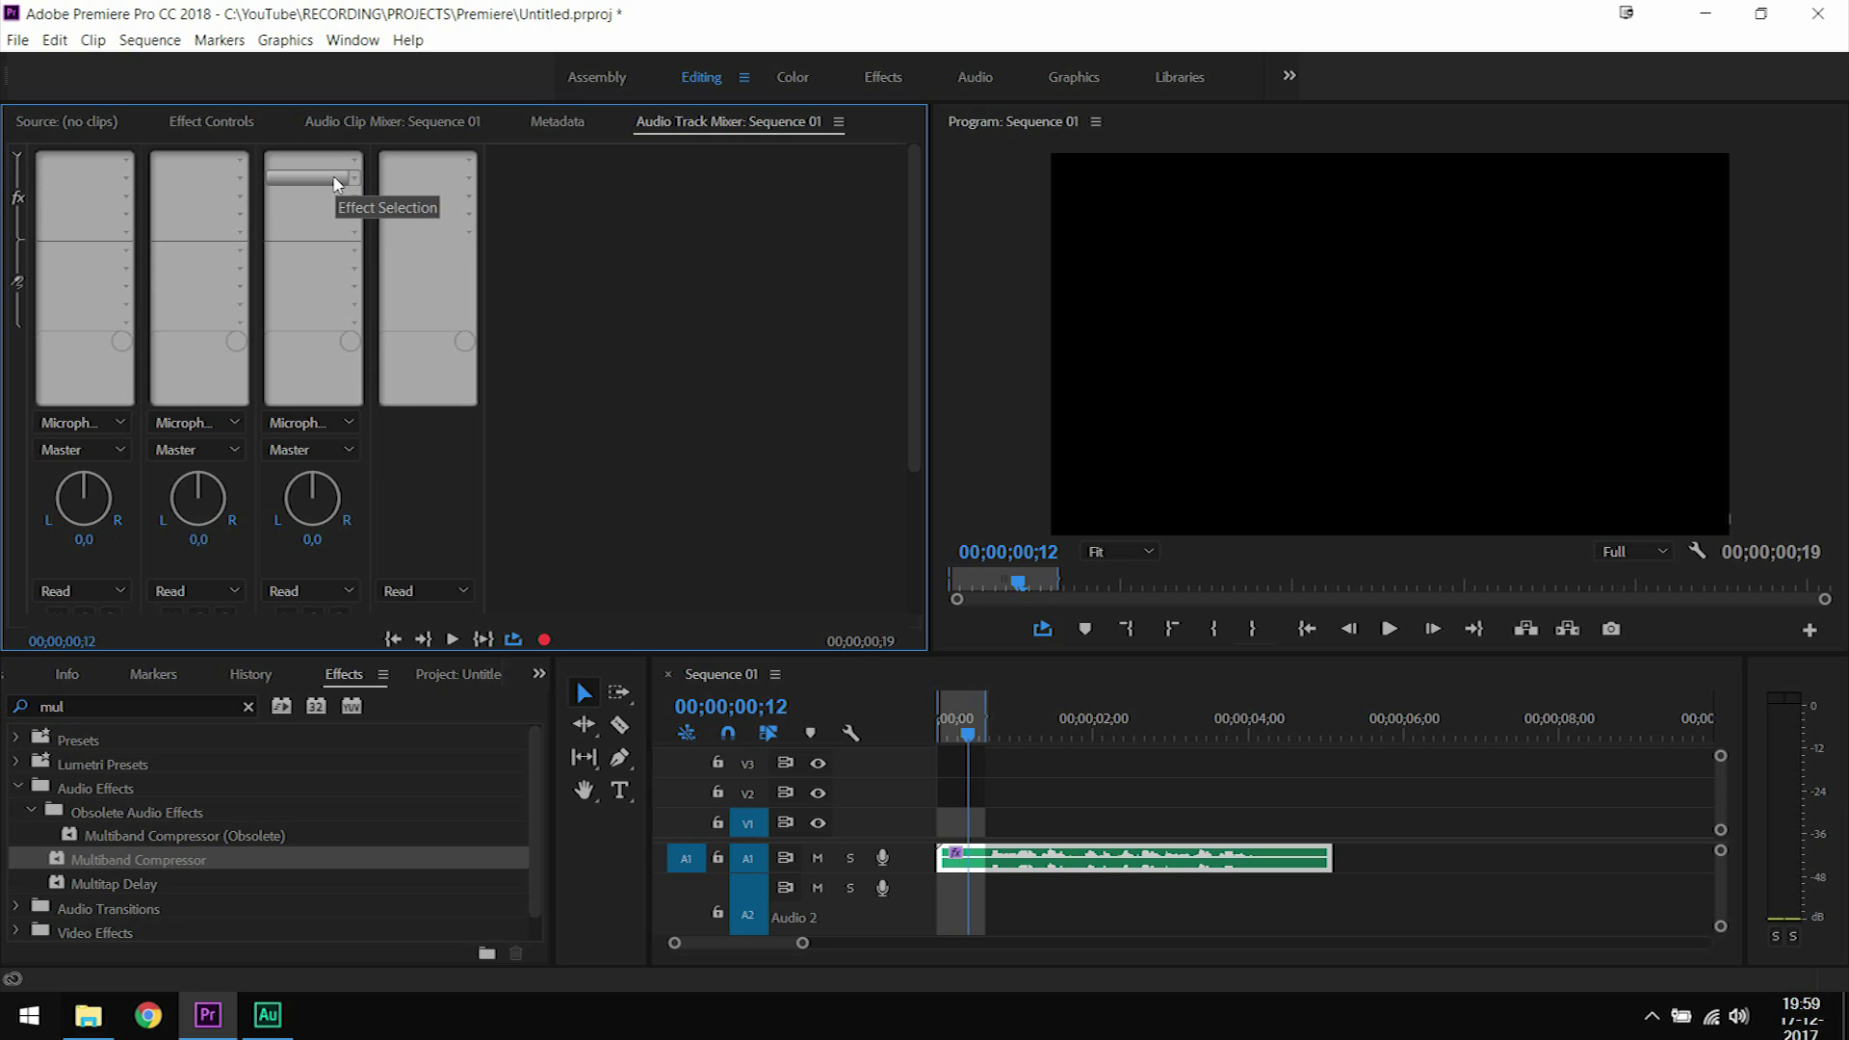
Reduce the height of the Audio 2 track in the timeline to compare the sequence's audio tracks with the mixer channels
{"action": "scroll", "coordinate": [782, 337], "scroll_direction": "down", "scroll_amount": 4}
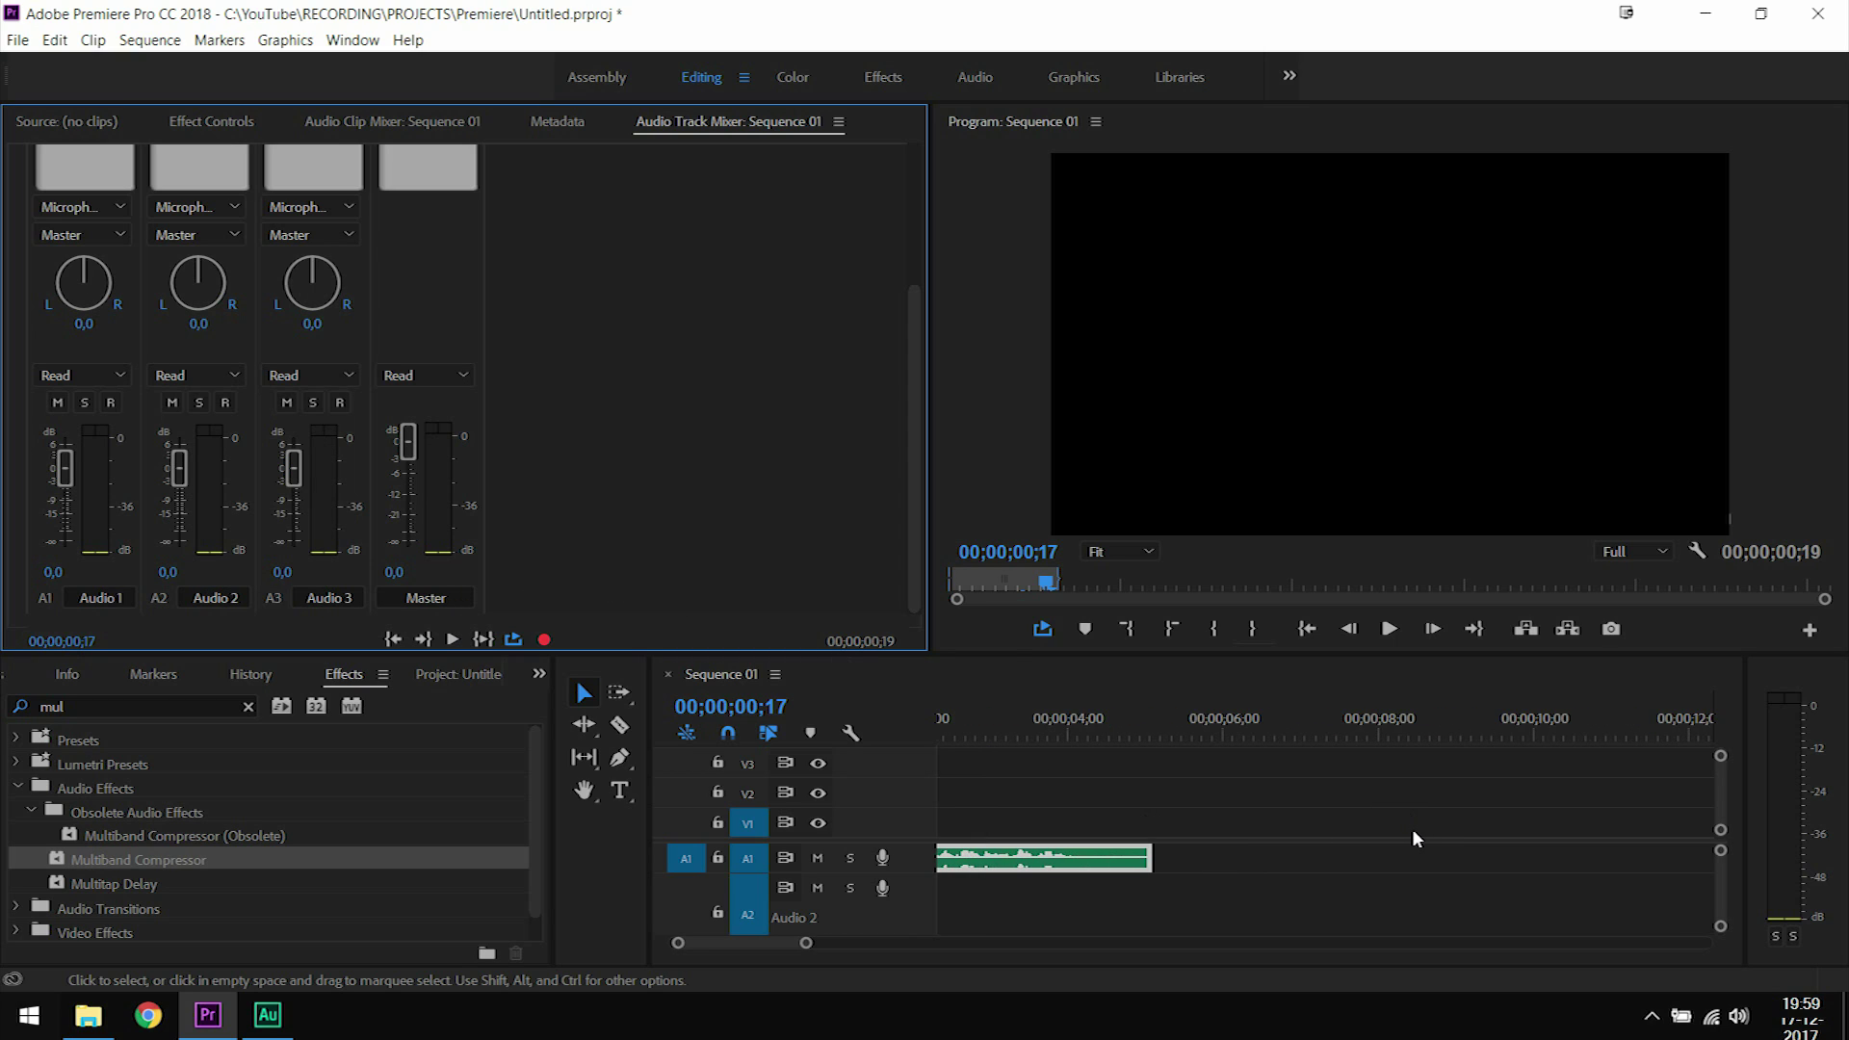
{"action": "double_click", "coordinate": [782, 884]}
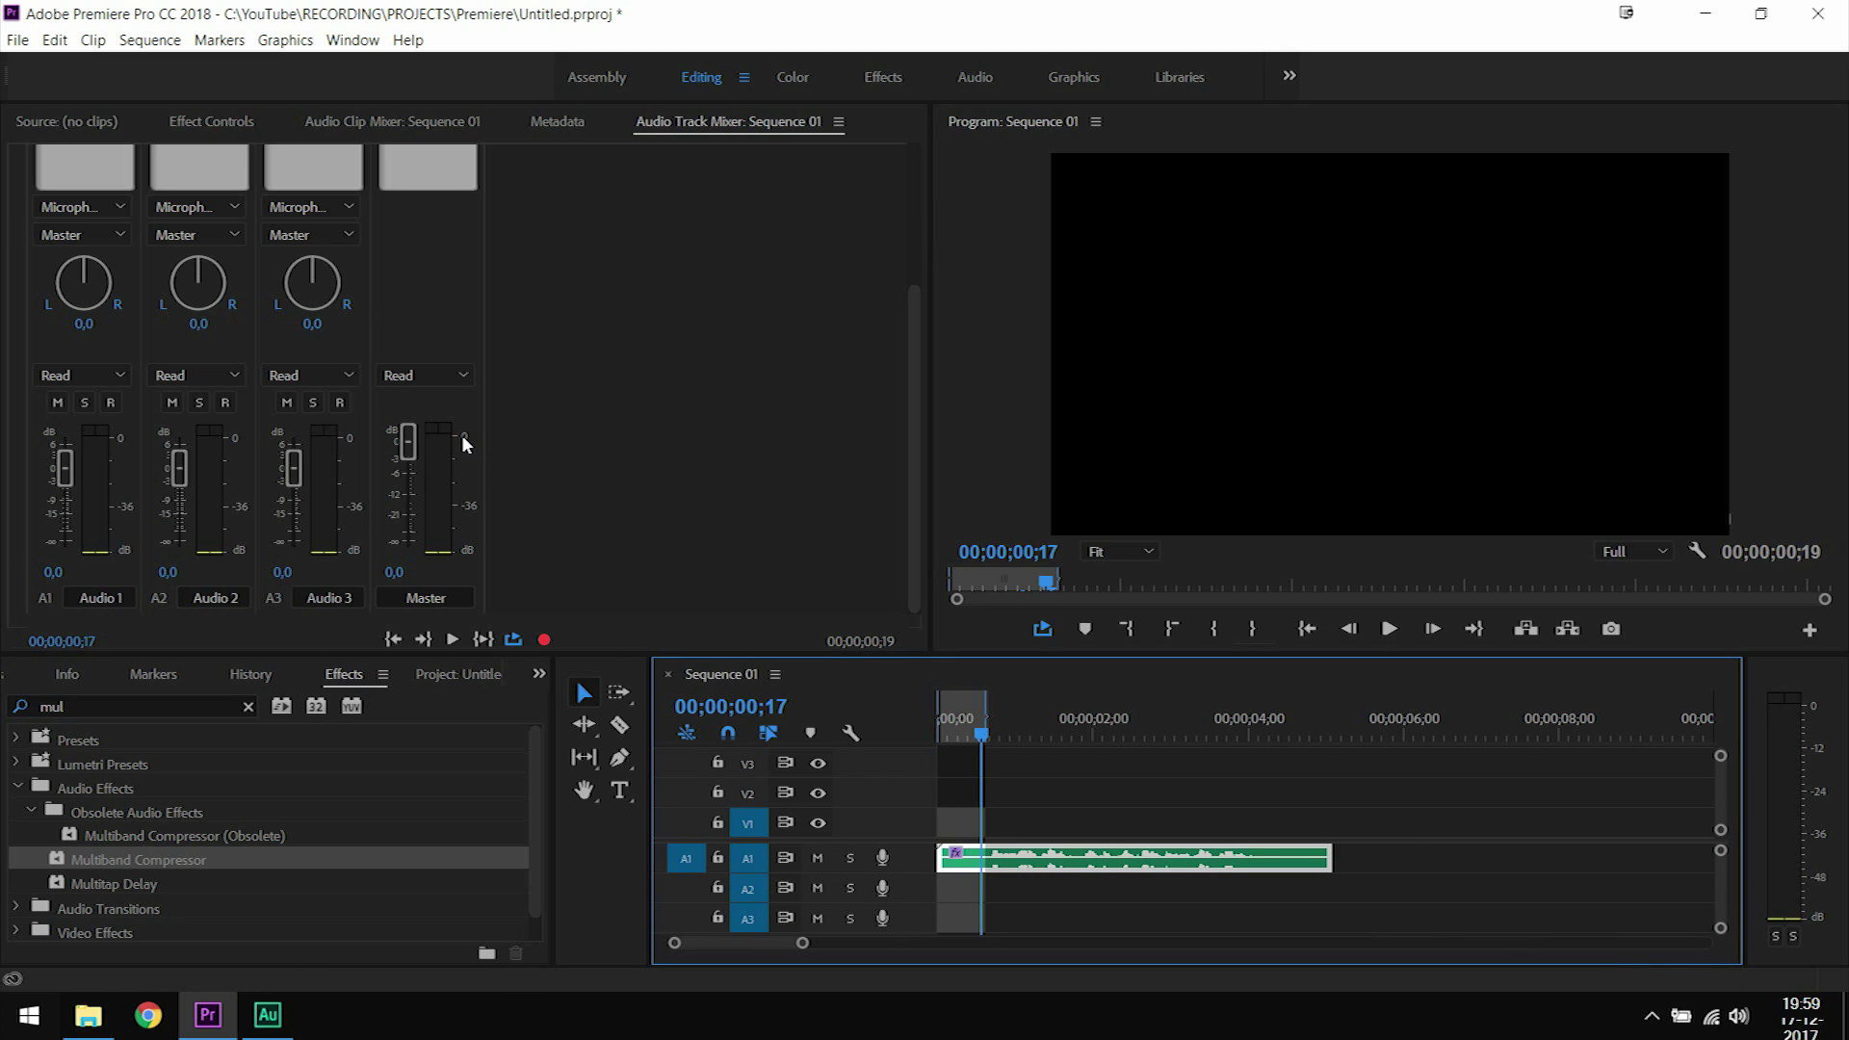
{"action": "scroll", "coordinate": [643, 433], "scroll_direction": "up", "scroll_amount": 3}
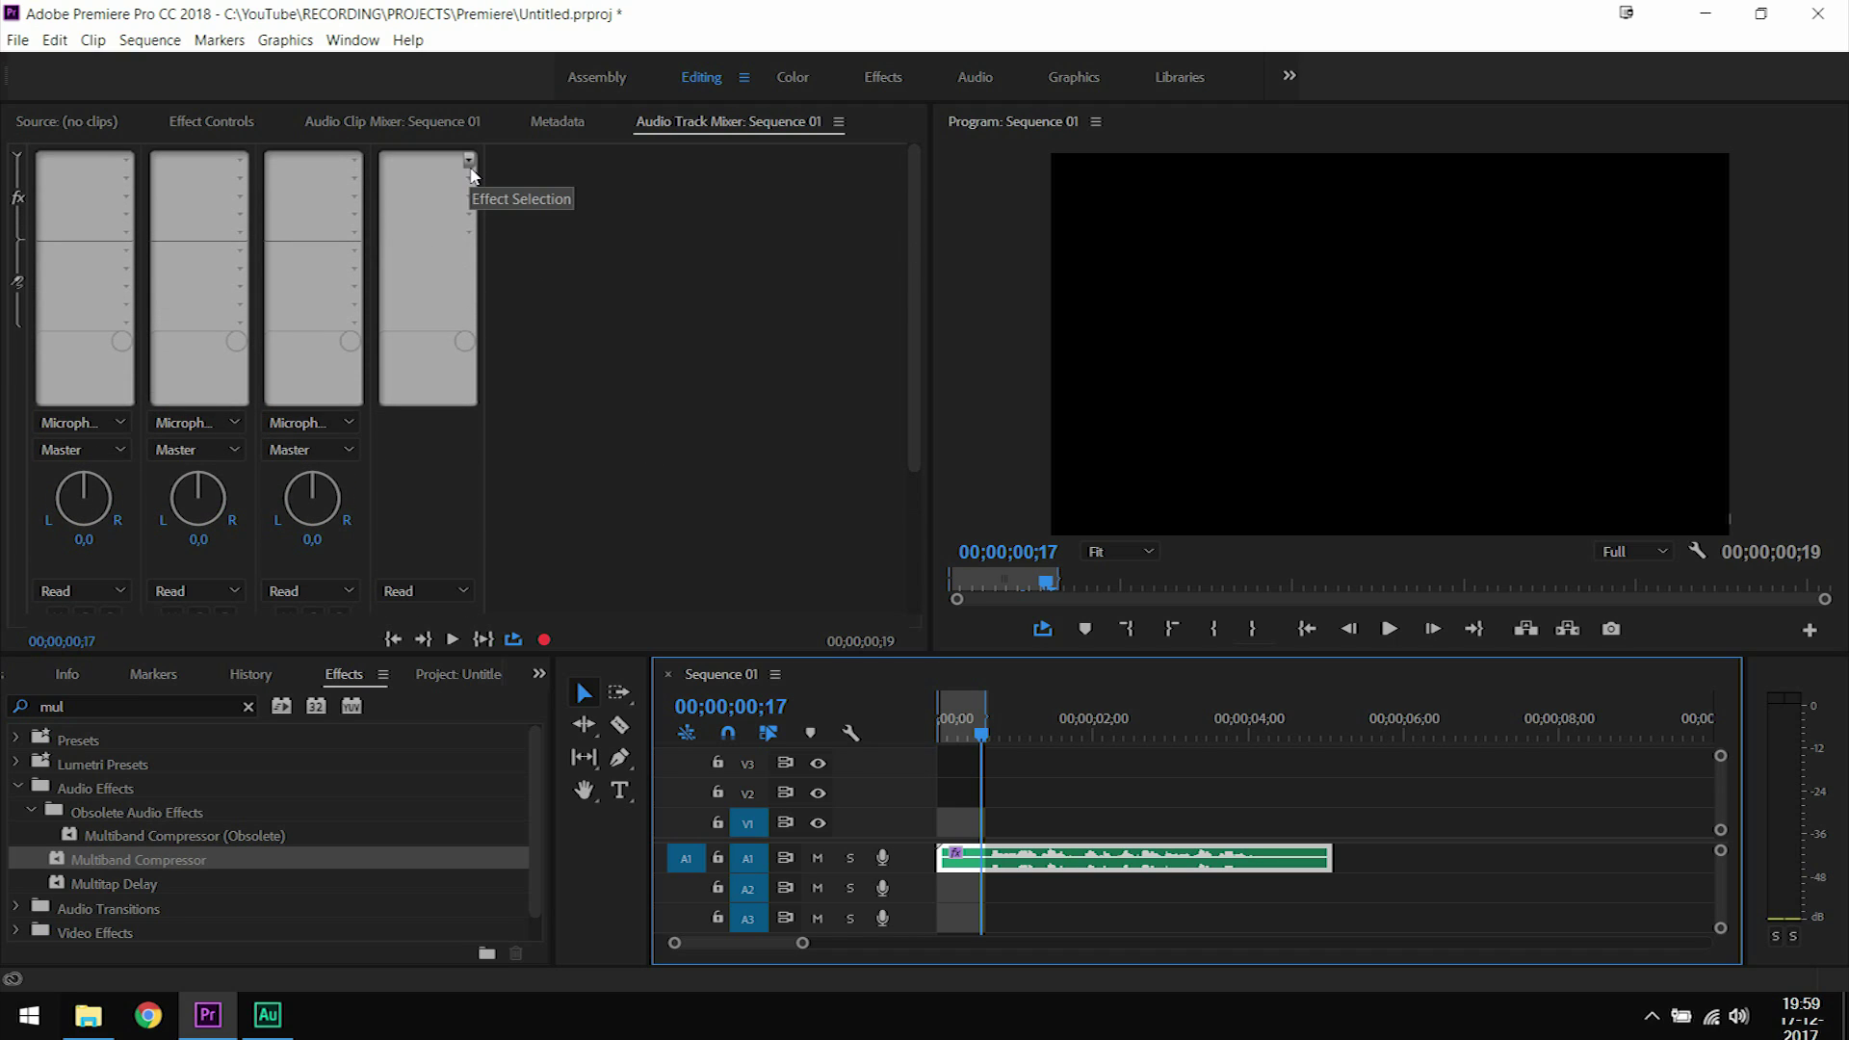
Add Adaptive Noise Reduction to the first effect slot of the Master channel and open its settings for editing
{"action": "left_click", "coordinate": [469, 161]}
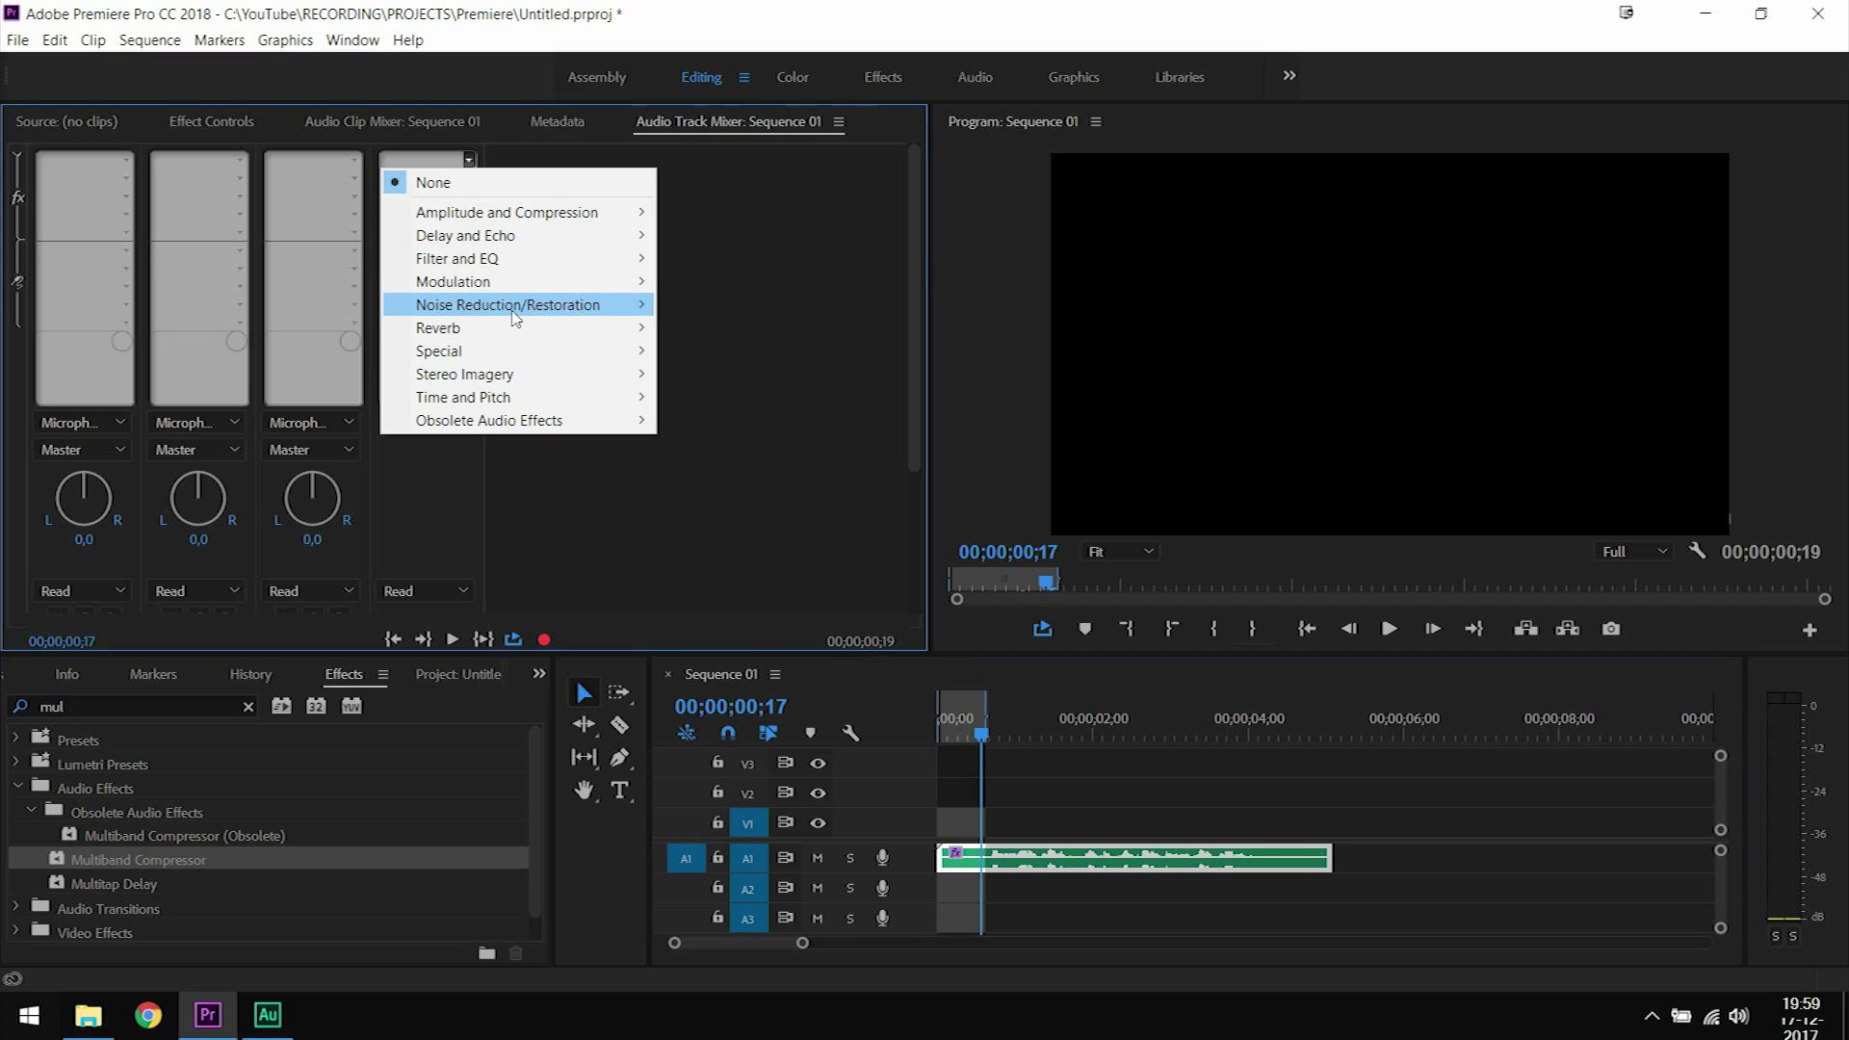
{"action": "mouse_move", "coordinate": [516, 318]}
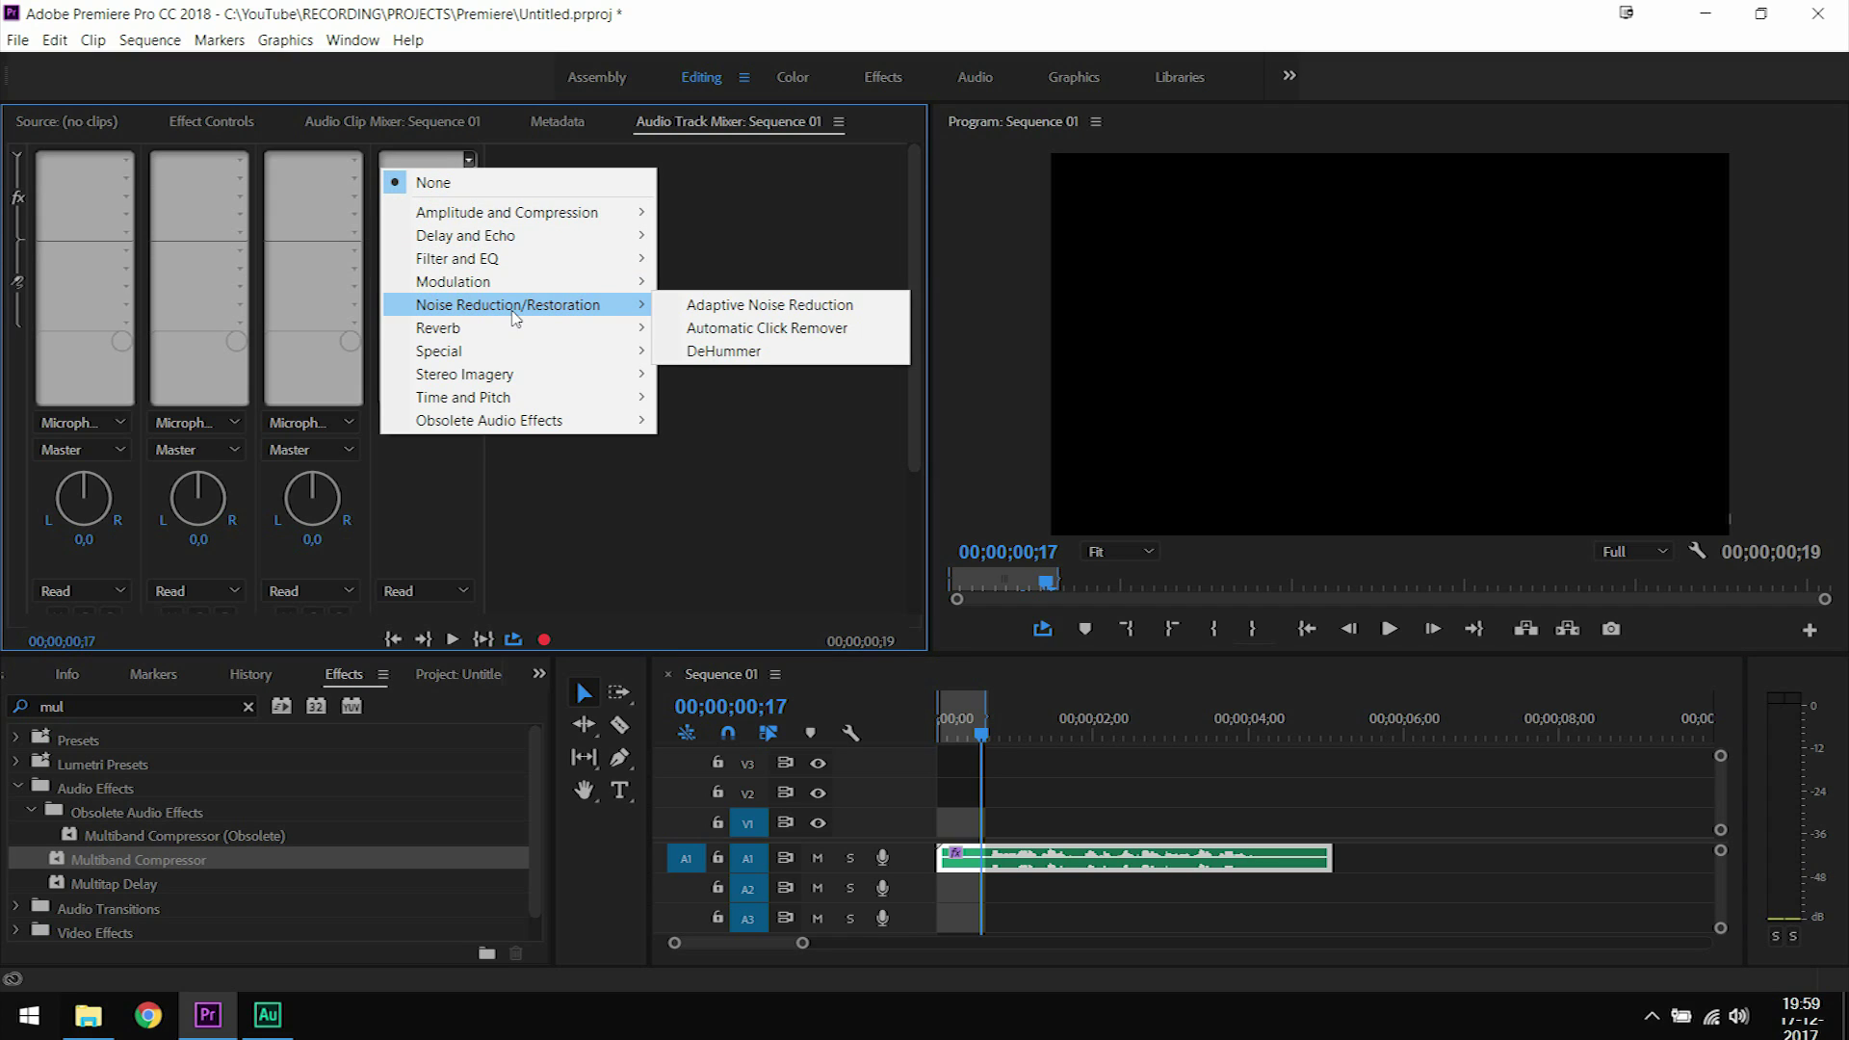
{"action": "left_click", "coordinate": [805, 312]}
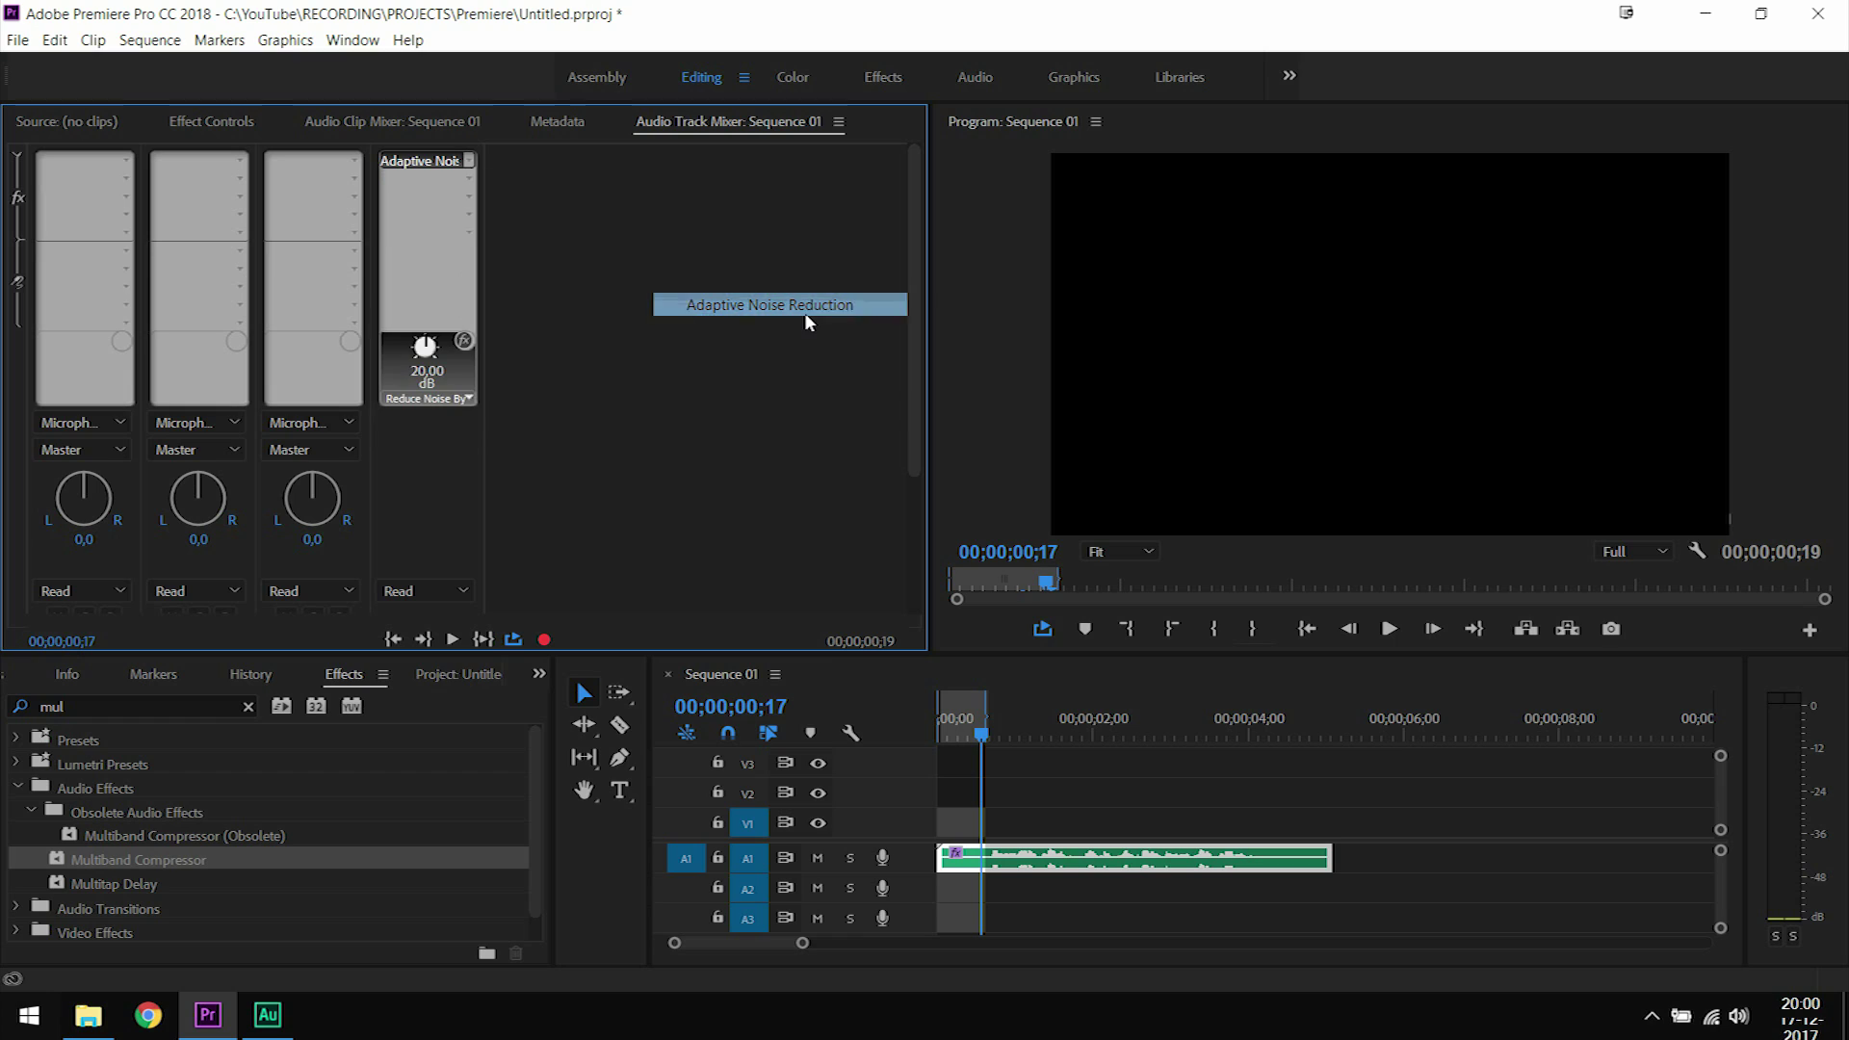
{"action": "right_click", "coordinate": [425, 171]}
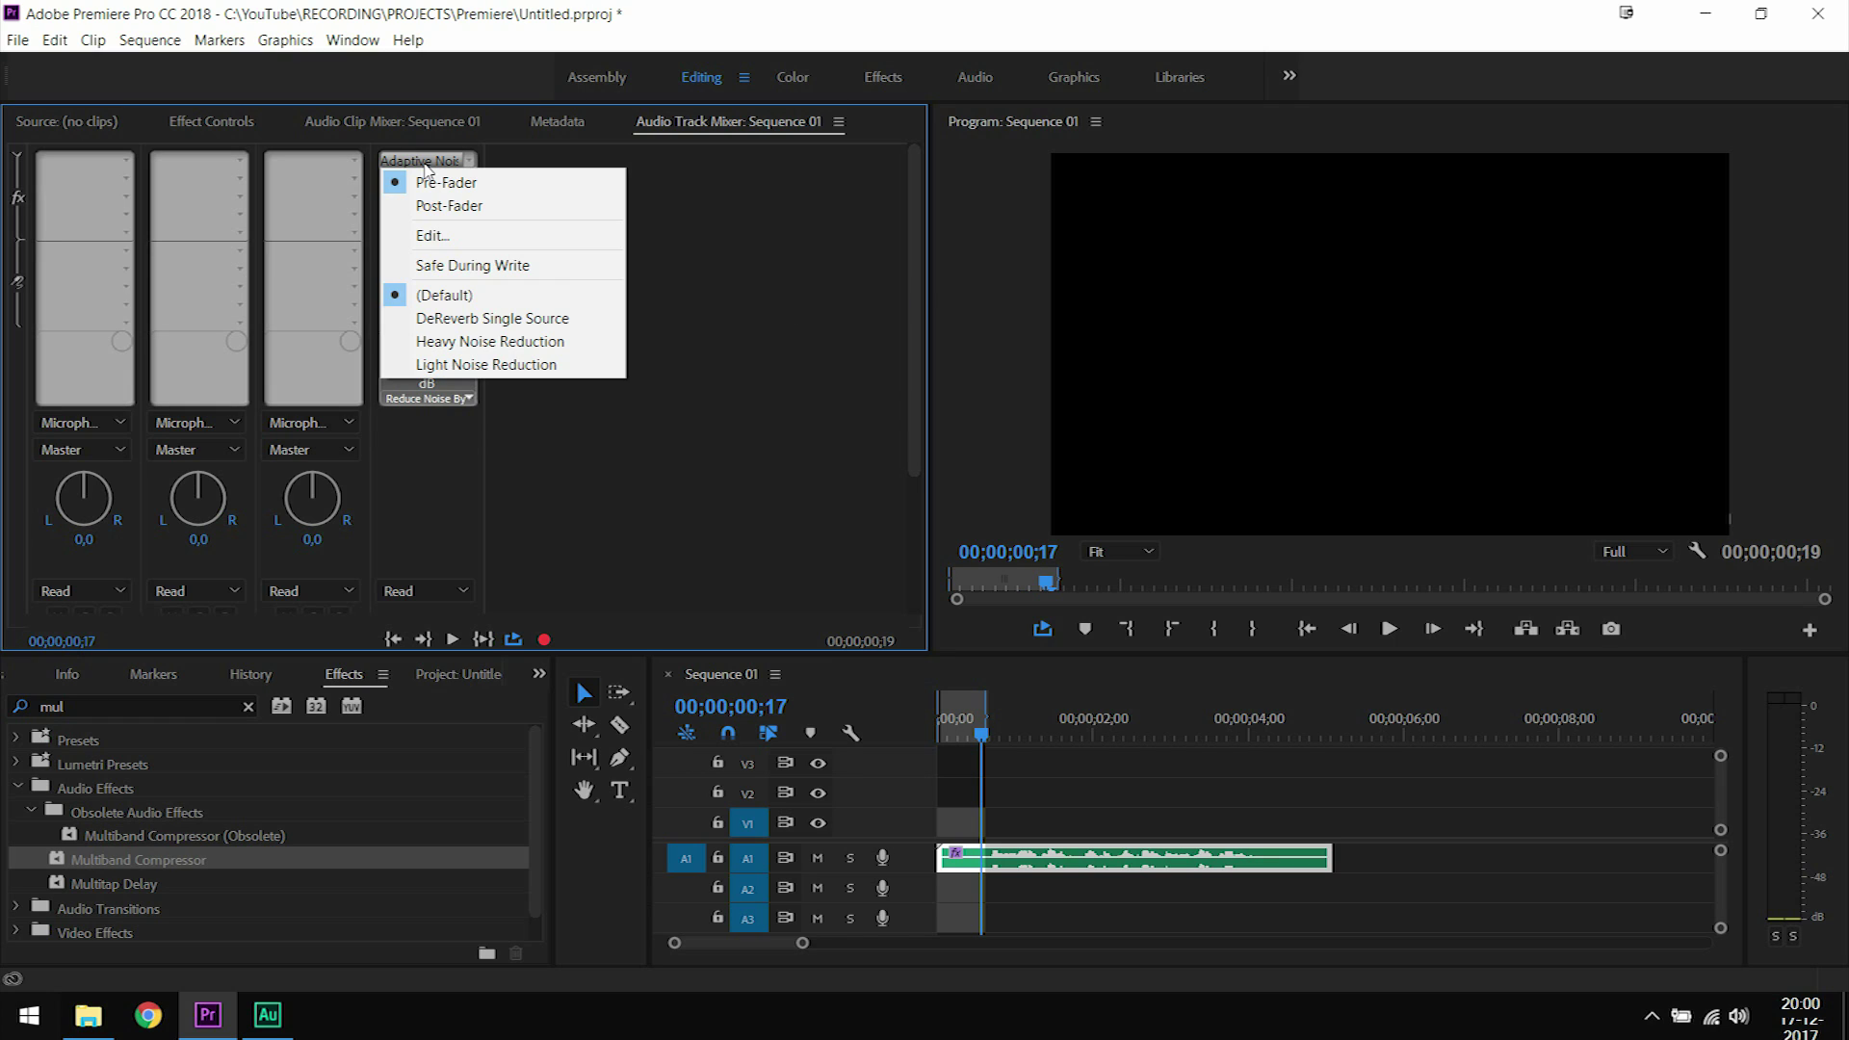
{"action": "left_click", "coordinate": [462, 247]}
{"action": "left_click_drag", "start_coordinate": [801, 324], "coordinate": [536, 212]}
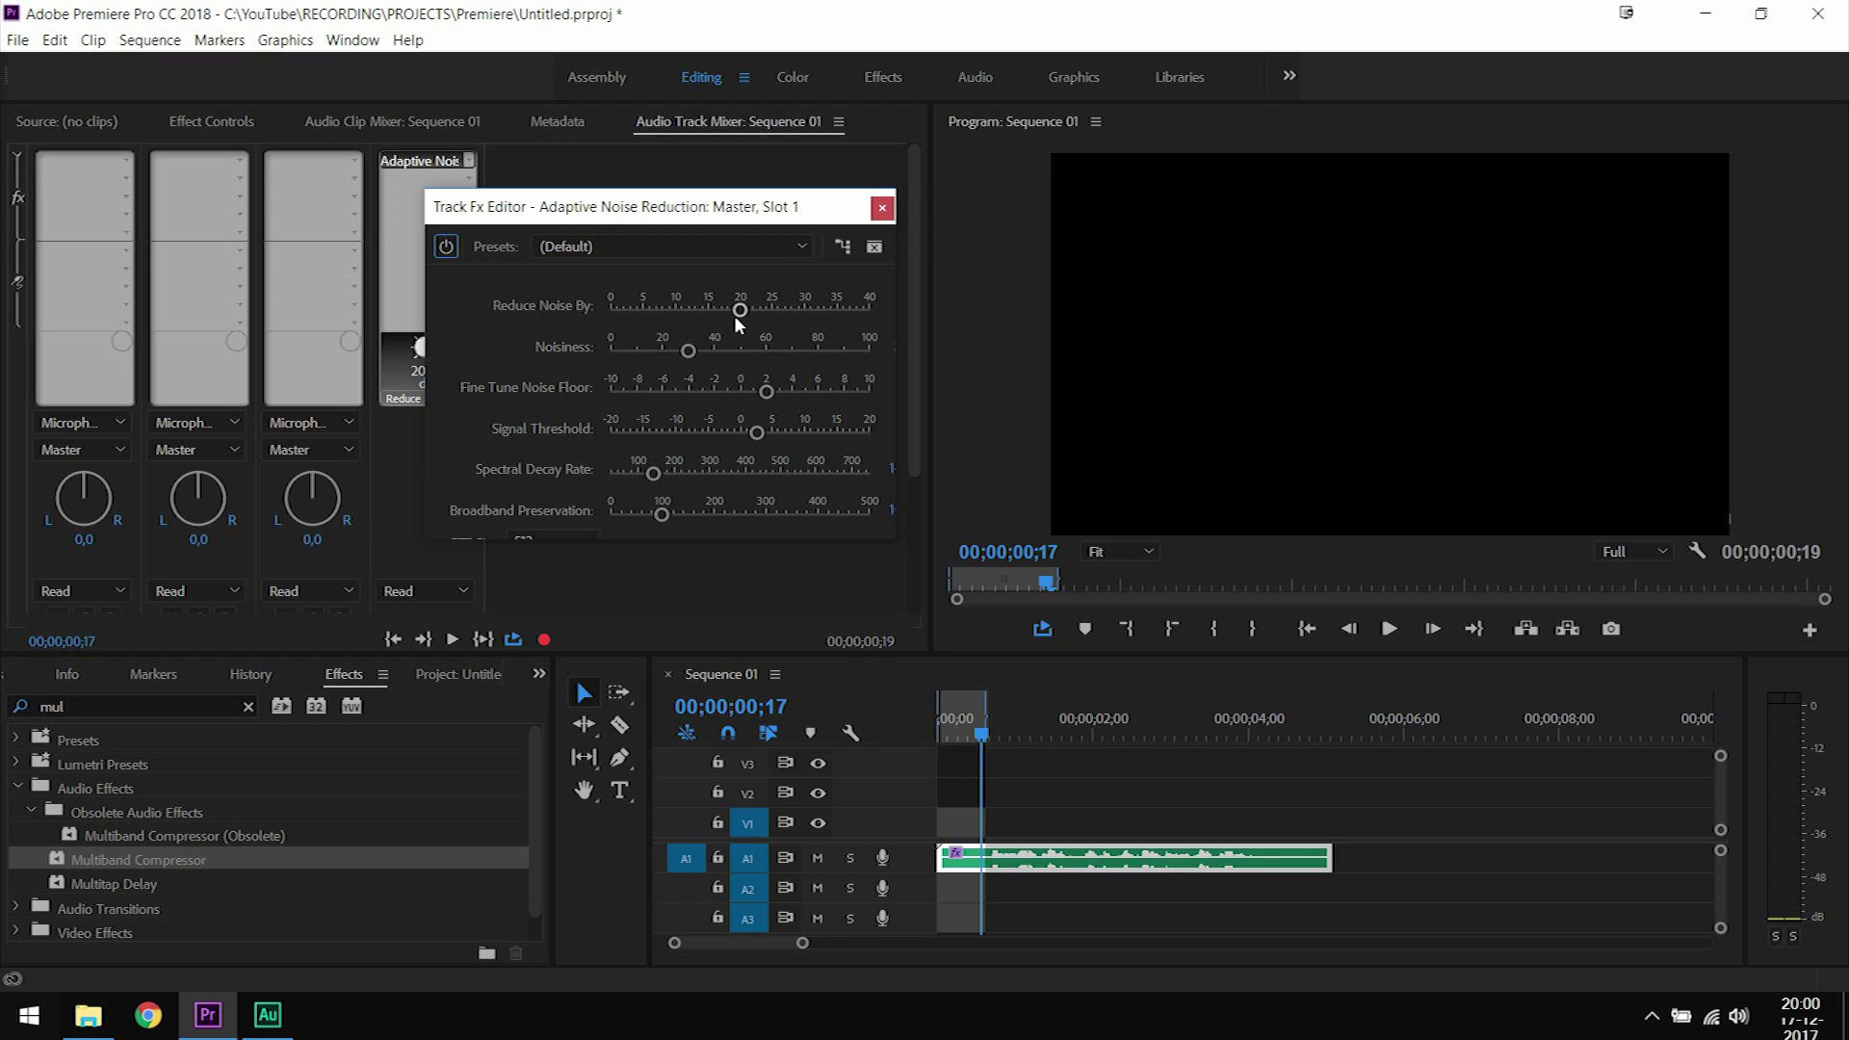
During playback, adjust the Noisiness of Adaptive Noise Reduction, settle on about 60, and close the effect editor
{"action": "left_click", "coordinate": [1387, 628]}
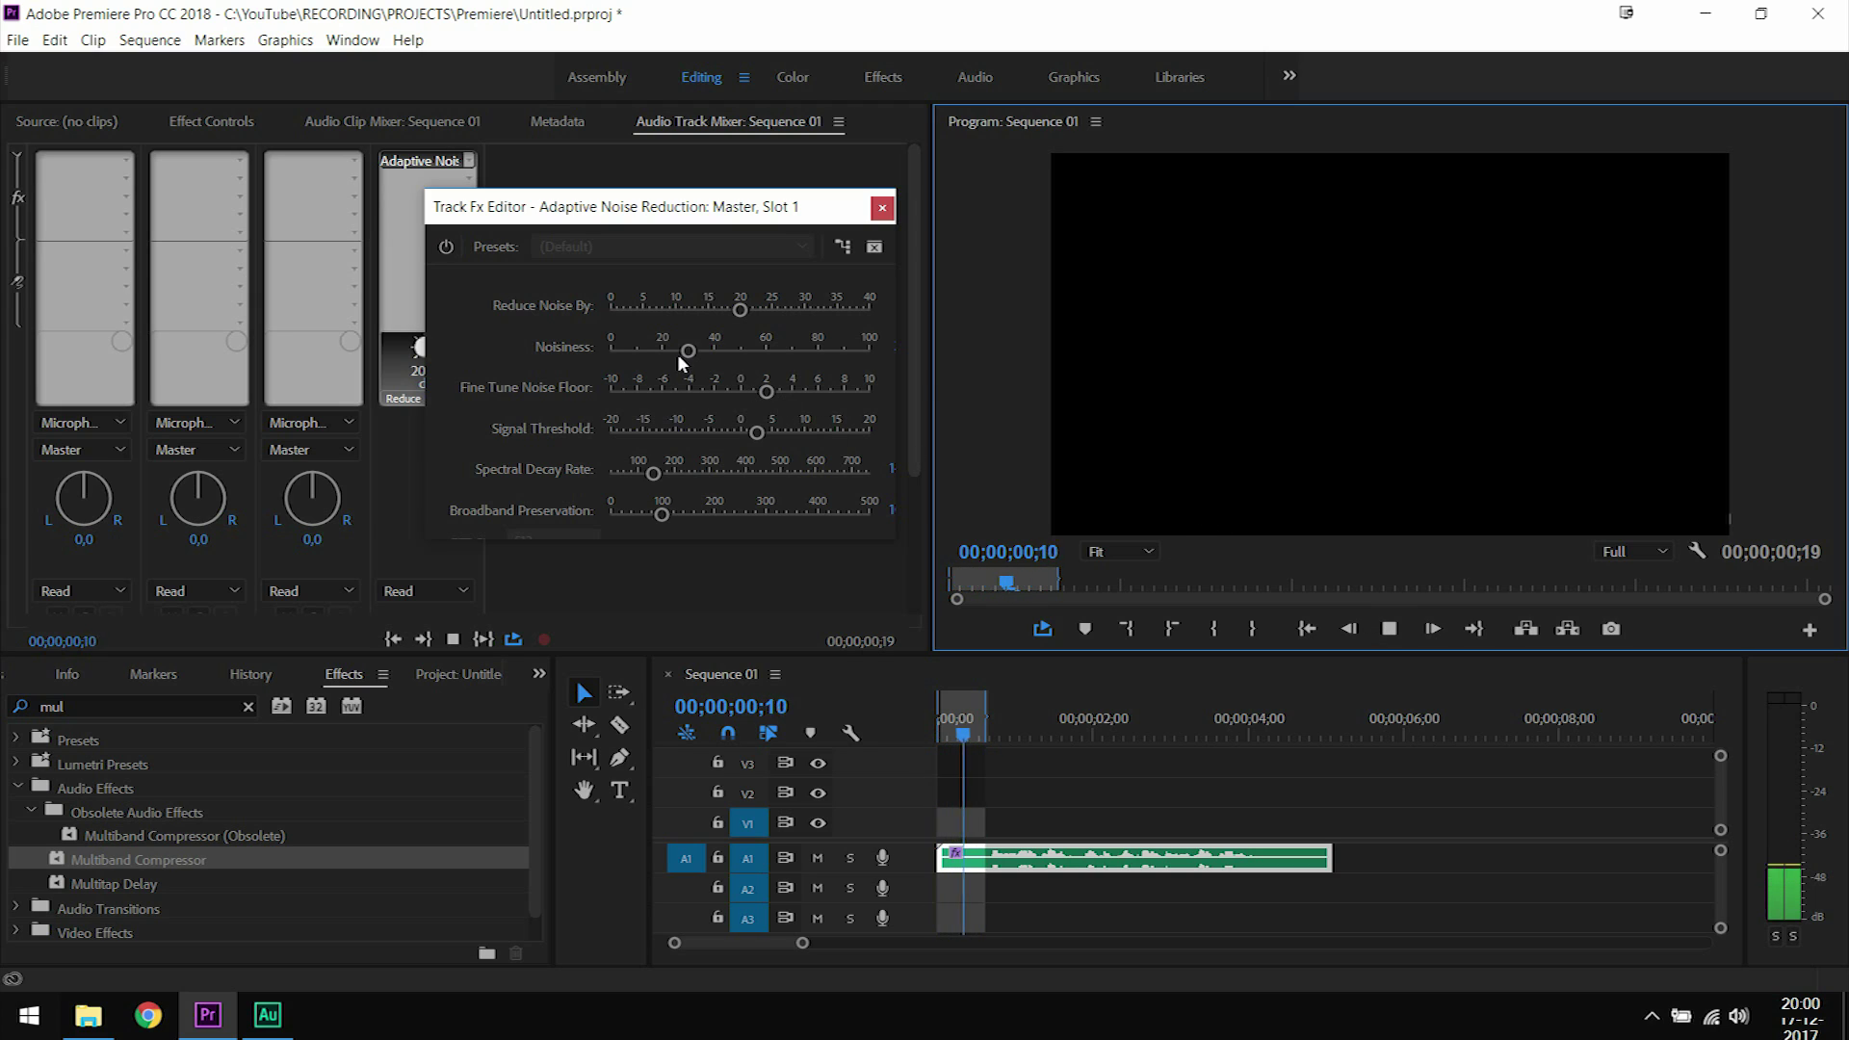
{"action": "left_click_drag", "start_coordinate": [687, 351], "coordinate": [774, 356]}
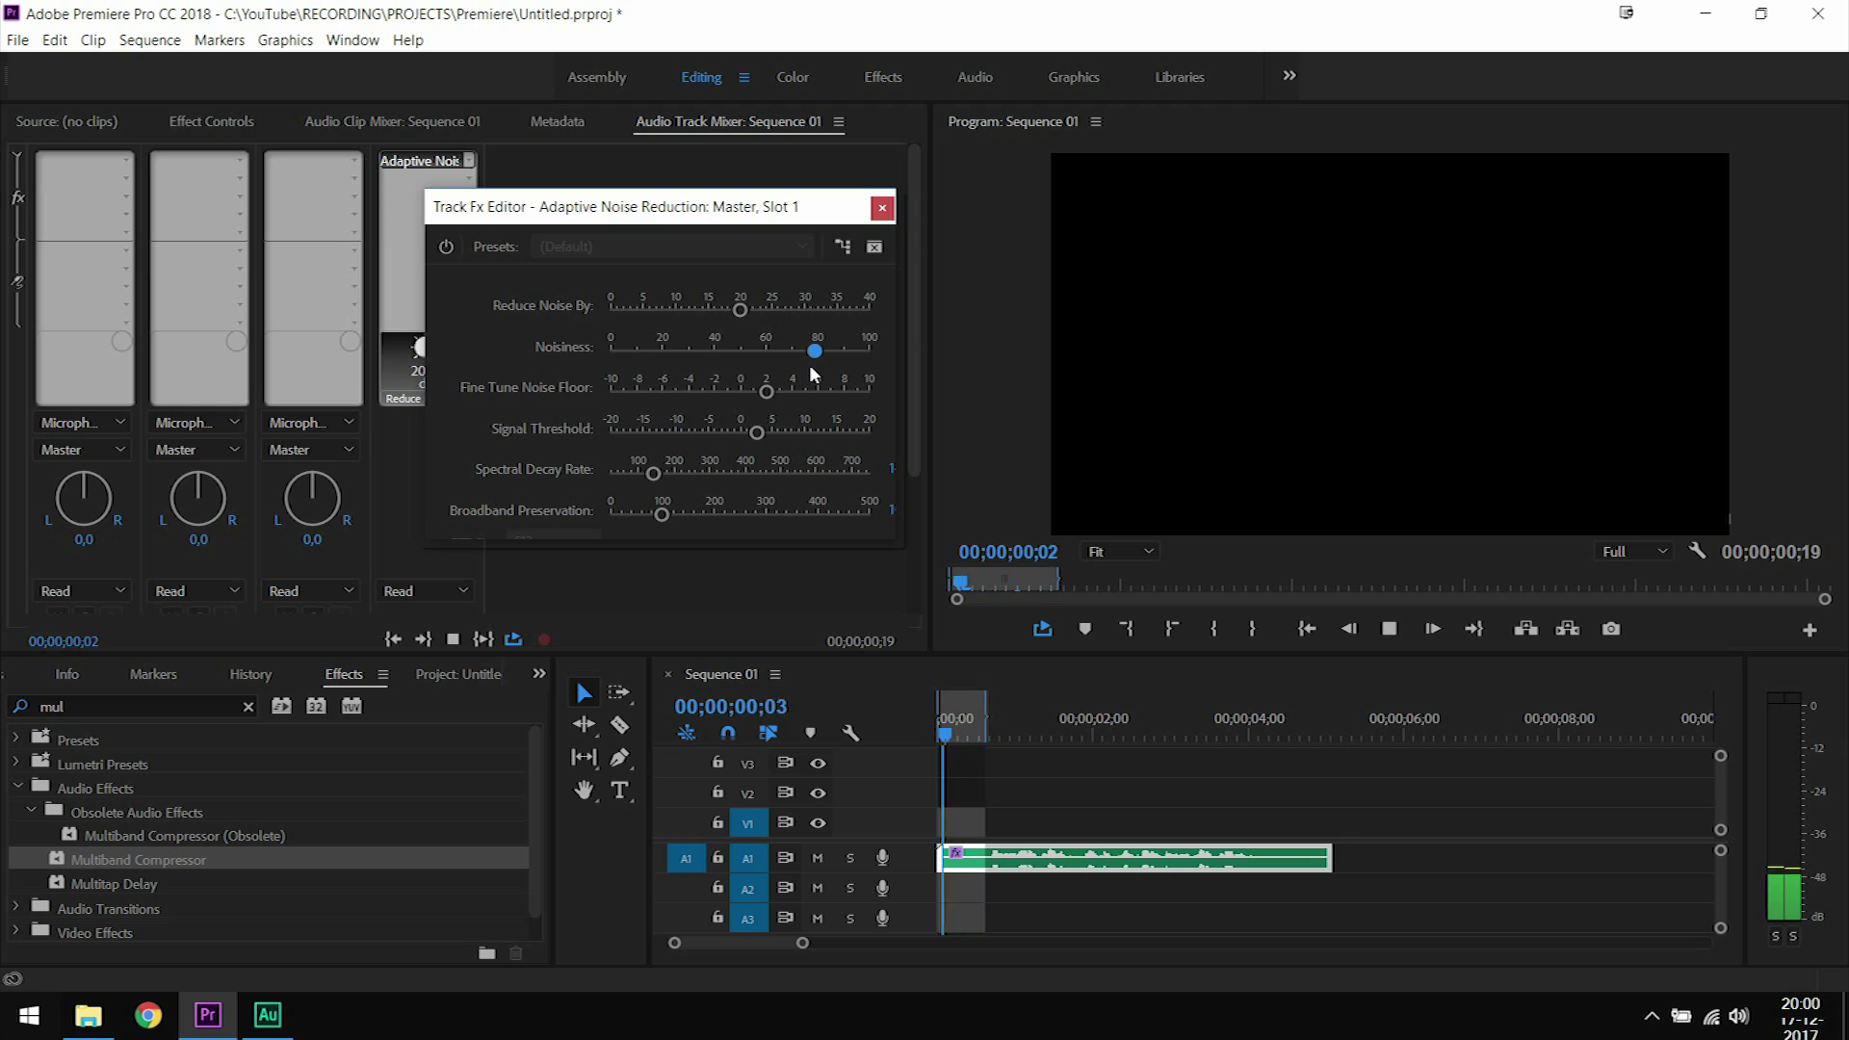
{"action": "left_click_drag", "start_coordinate": [810, 366], "coordinate": [761, 371]}
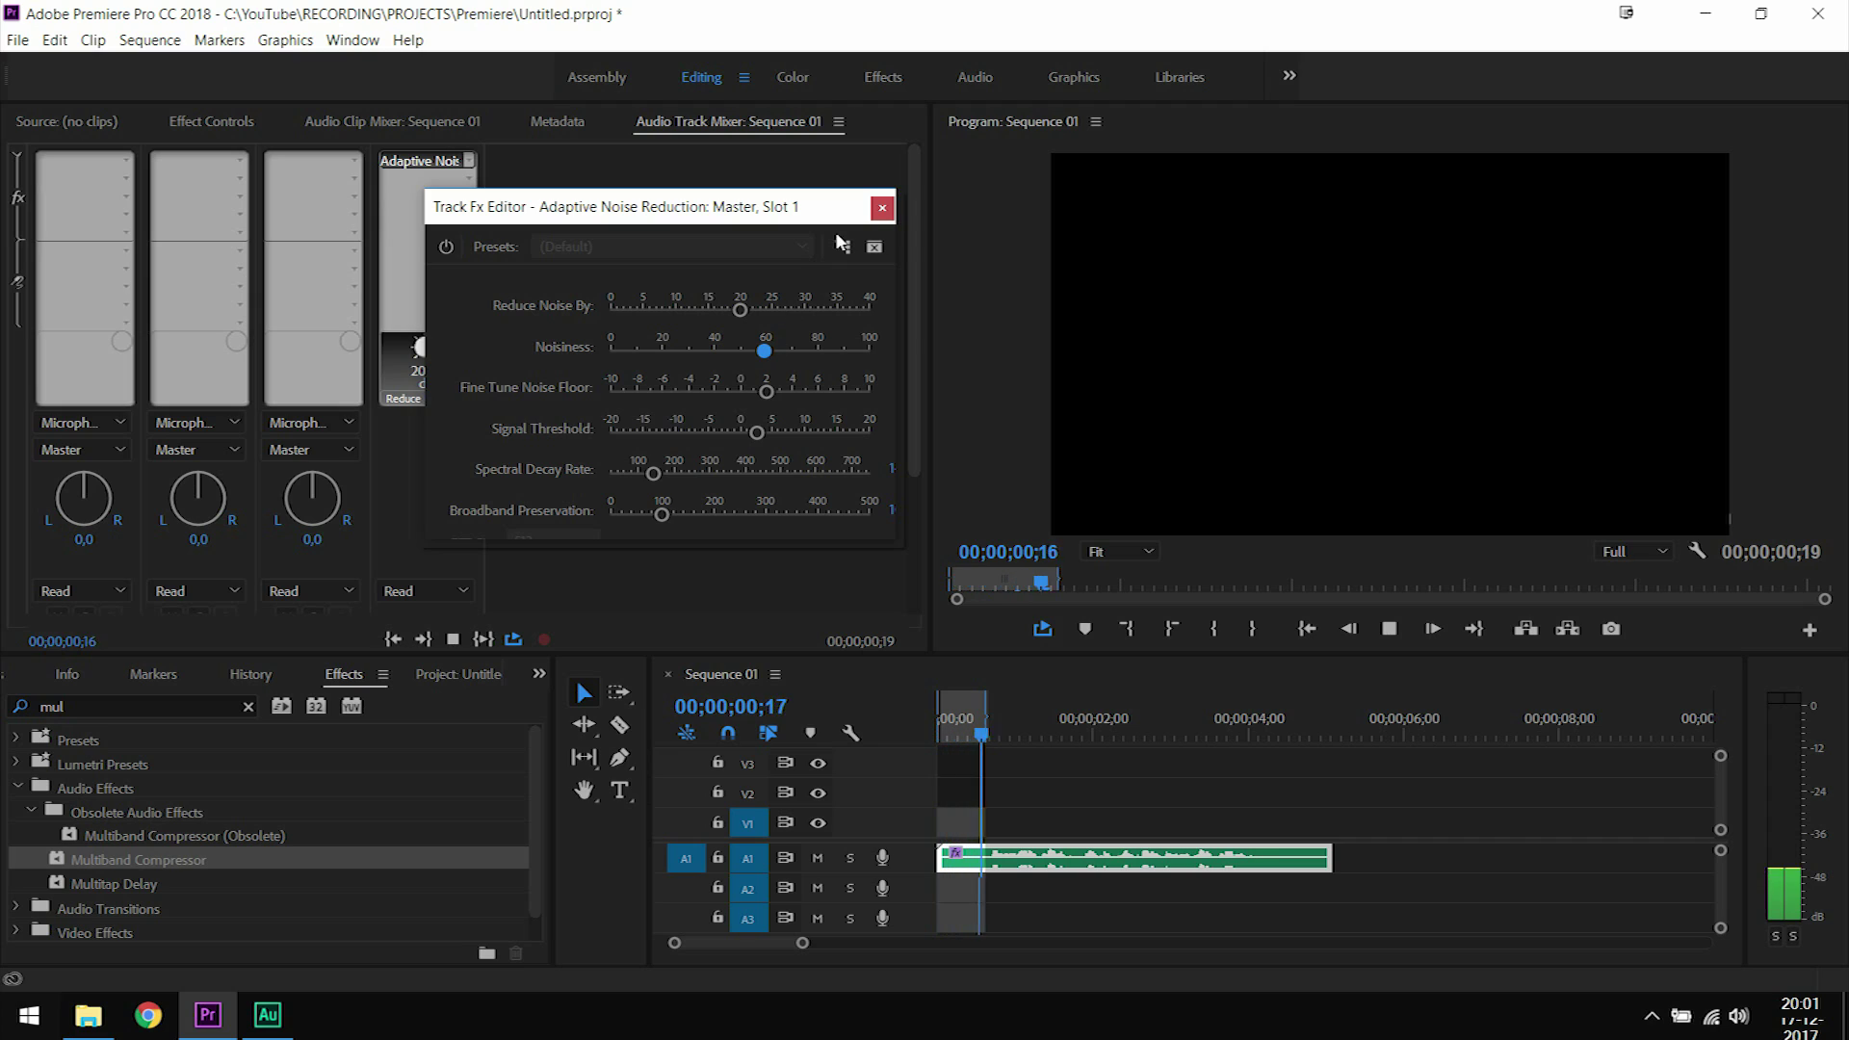
{"action": "left_click", "coordinate": [883, 209]}
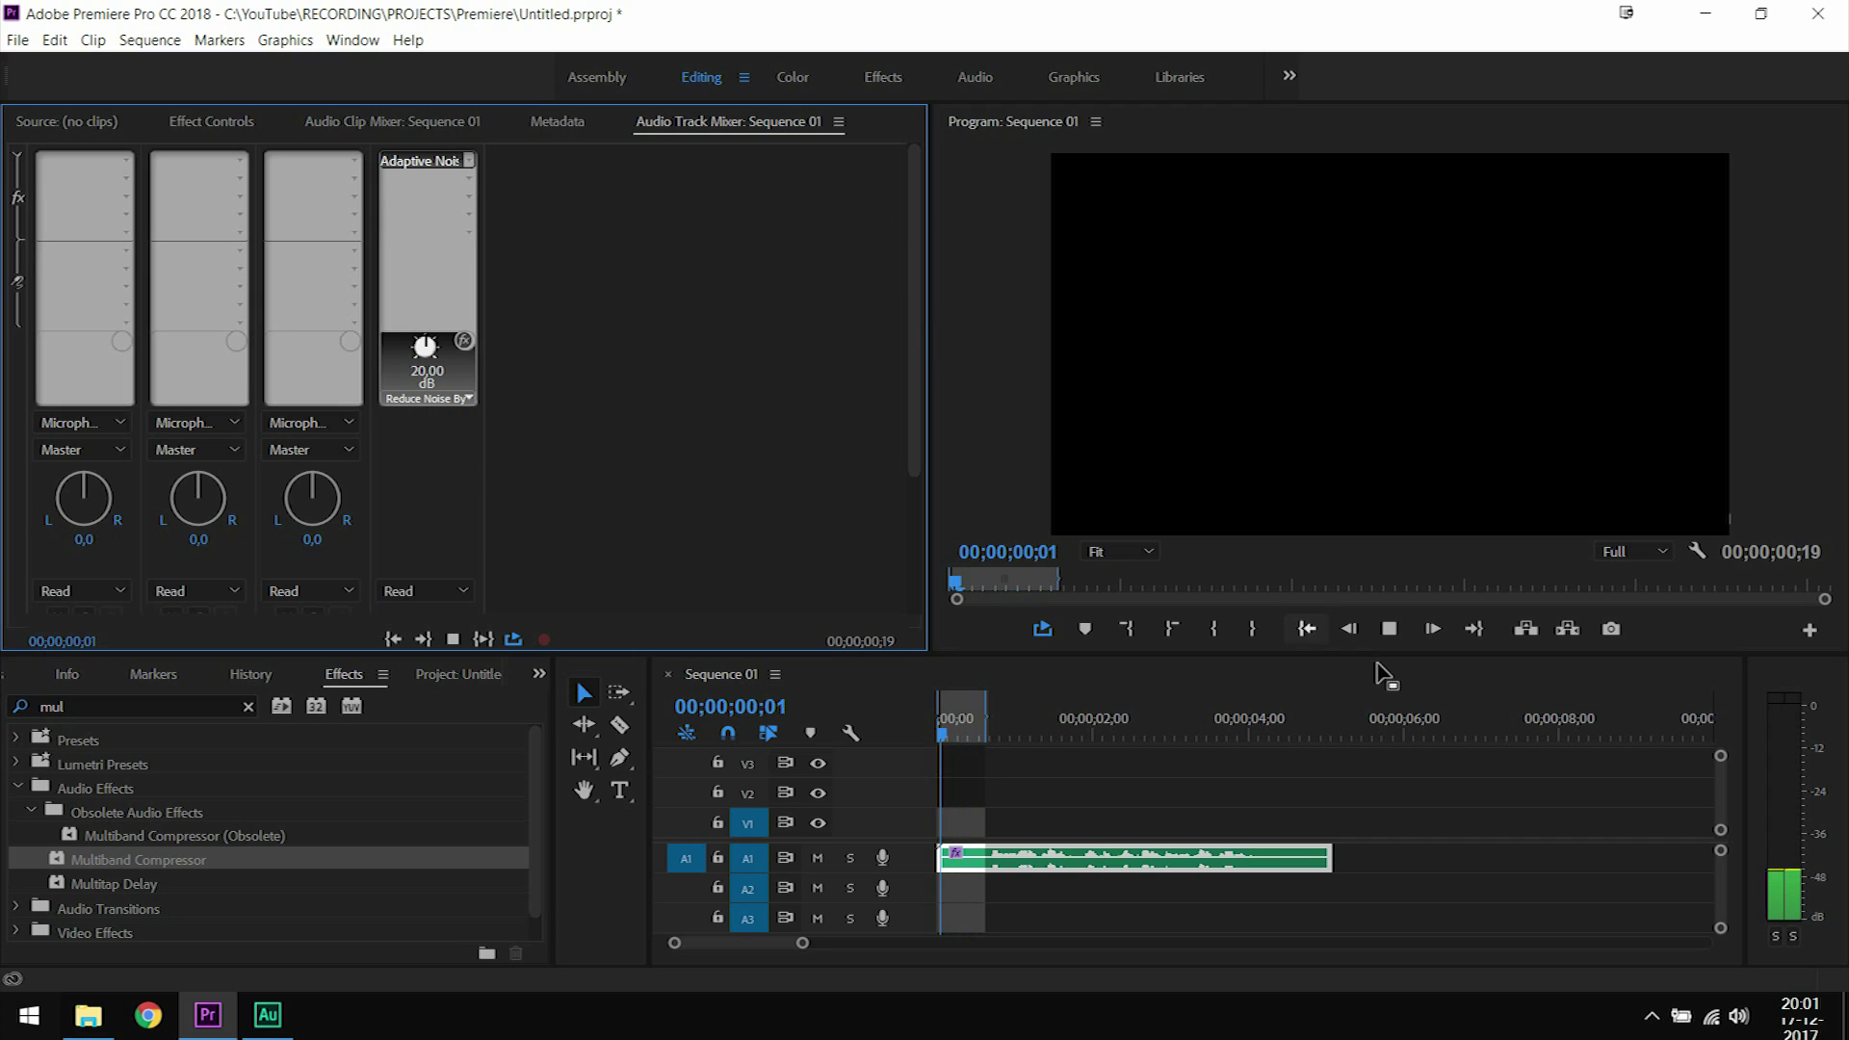
Replay the marked silent section from its start to check the background noise with Adaptive Noise Reduction applied
{"action": "left_click", "coordinate": [1388, 628]}
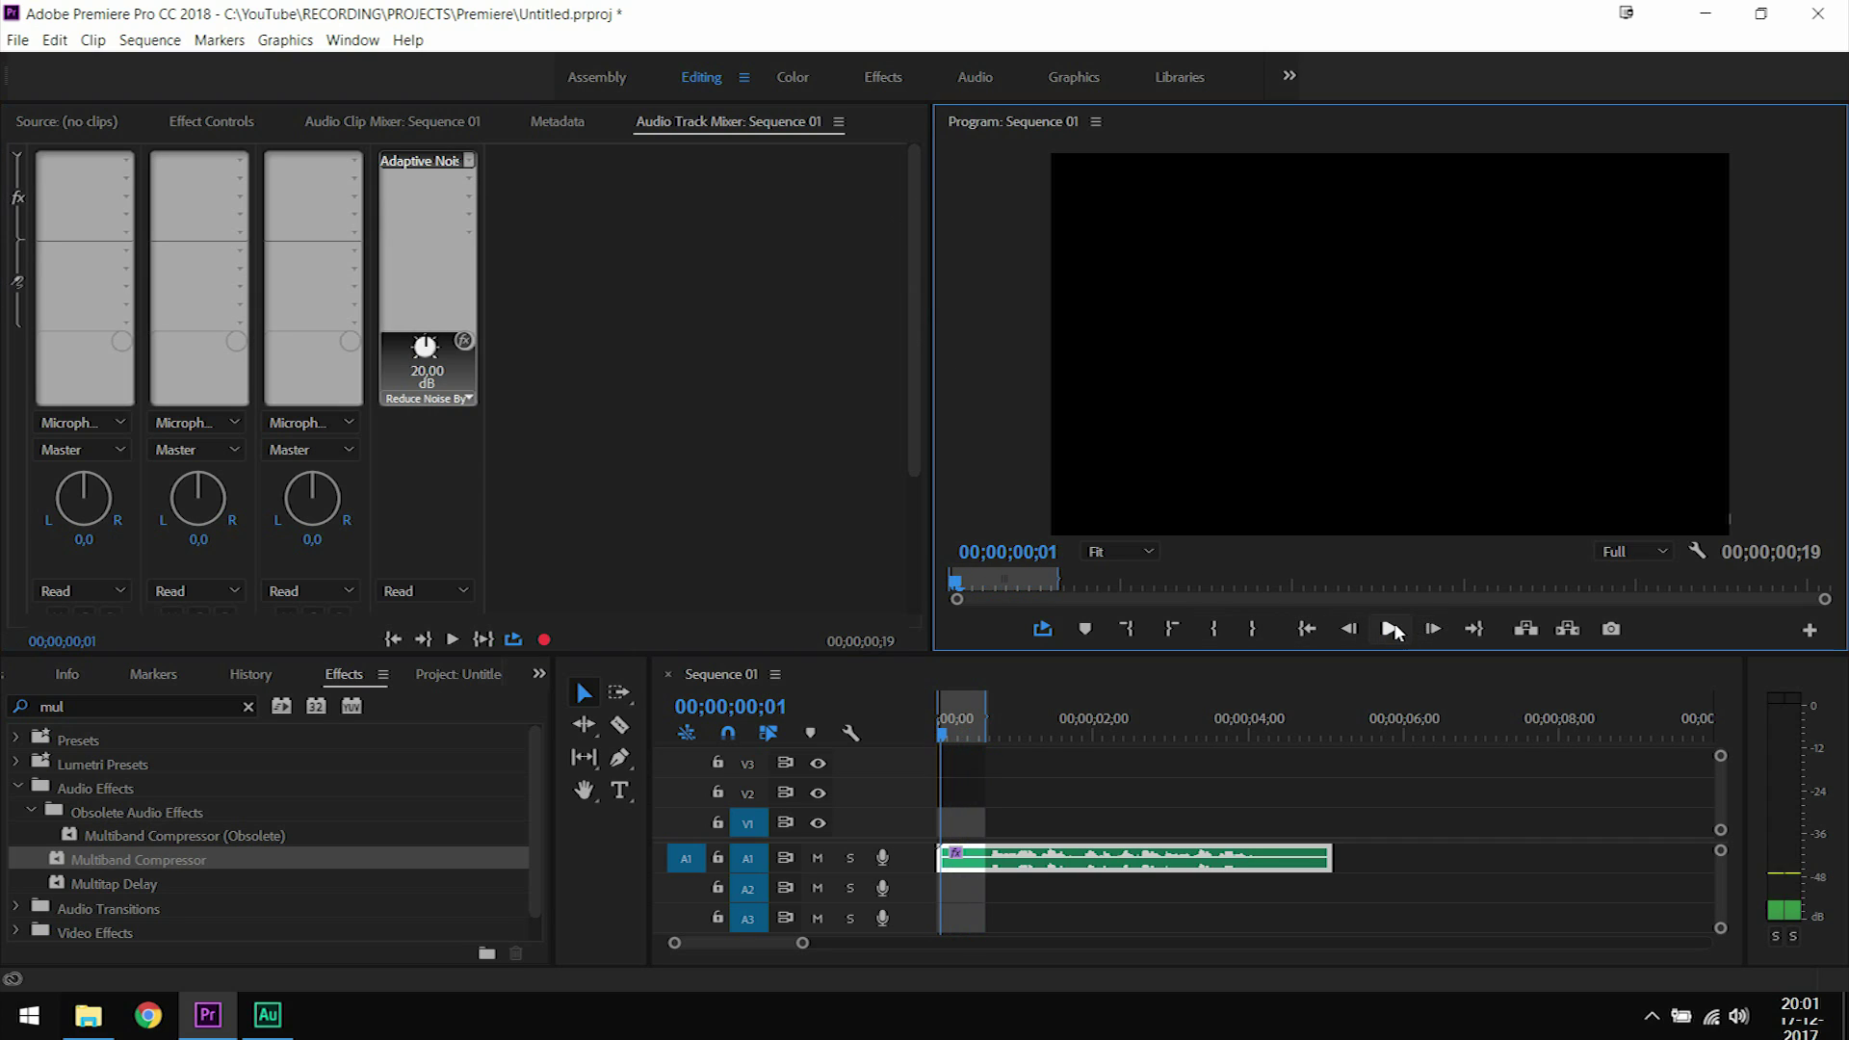
{"action": "left_click", "coordinate": [1306, 628]}
{"action": "left_click", "coordinate": [1383, 633]}
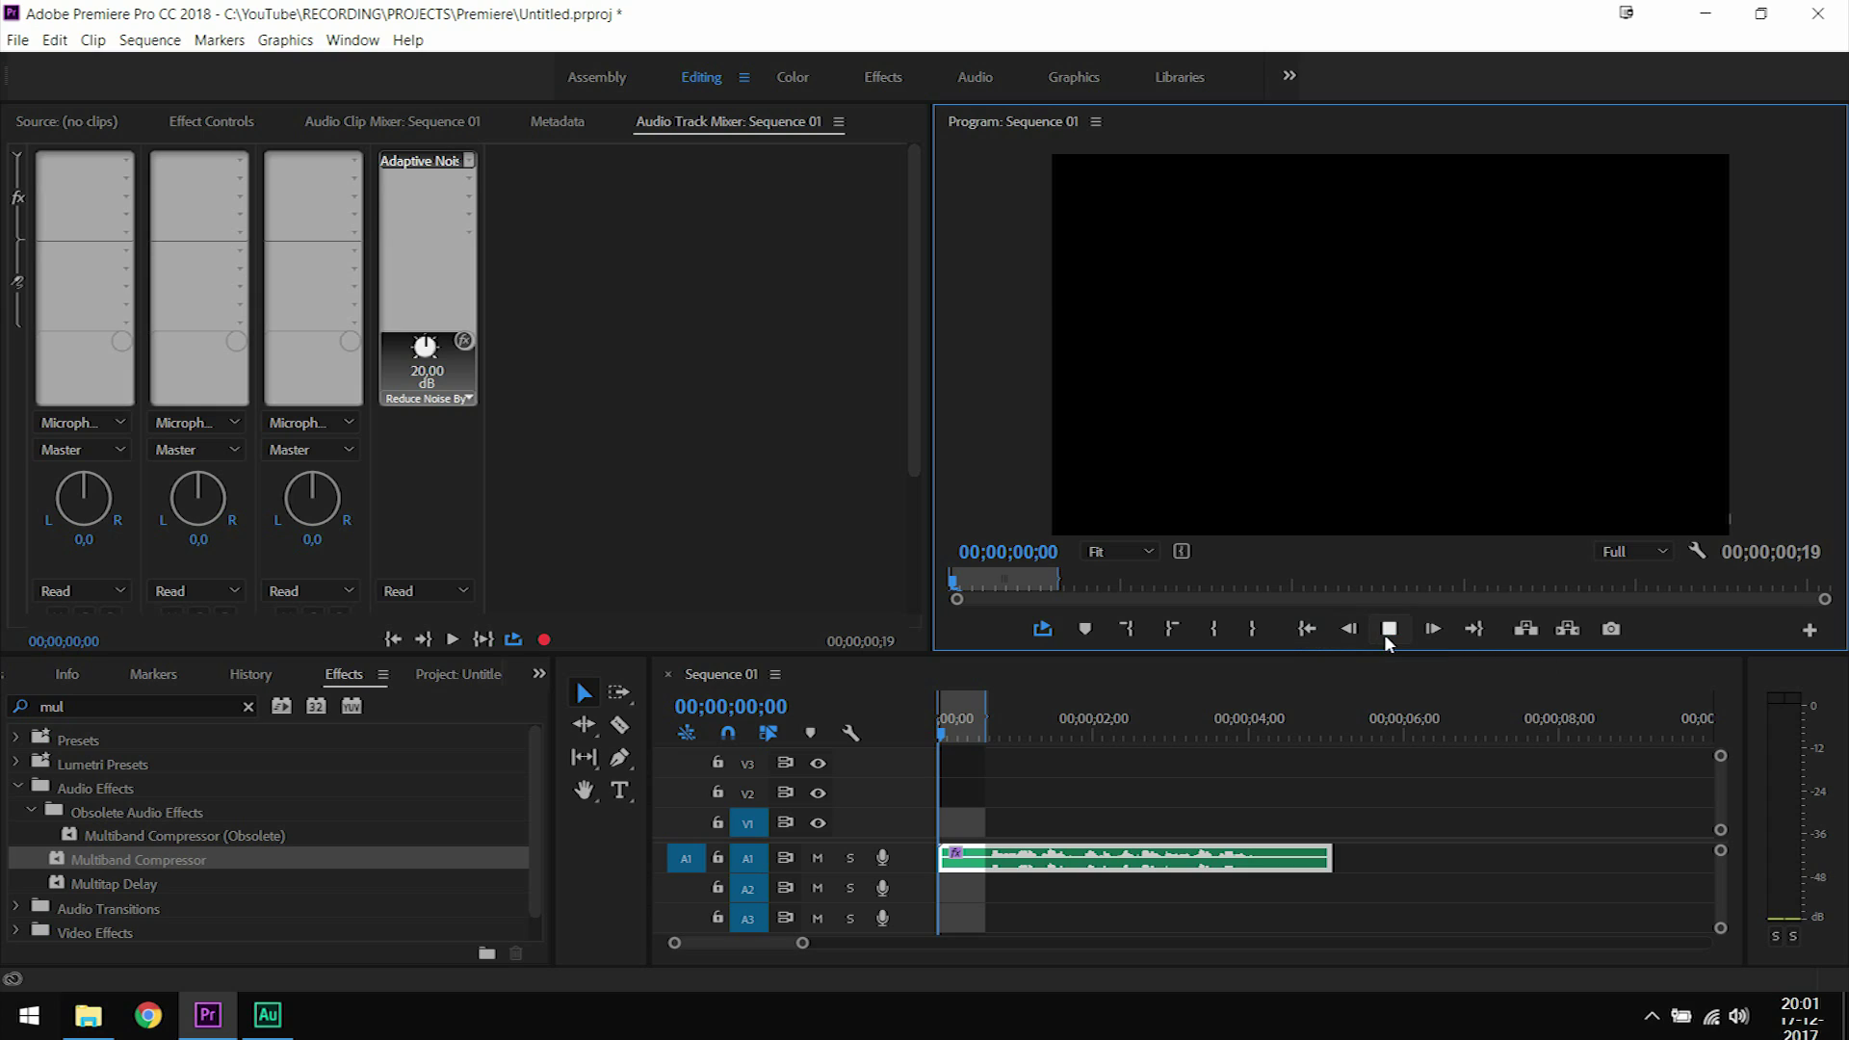
{"action": "left_click", "coordinate": [1383, 634]}
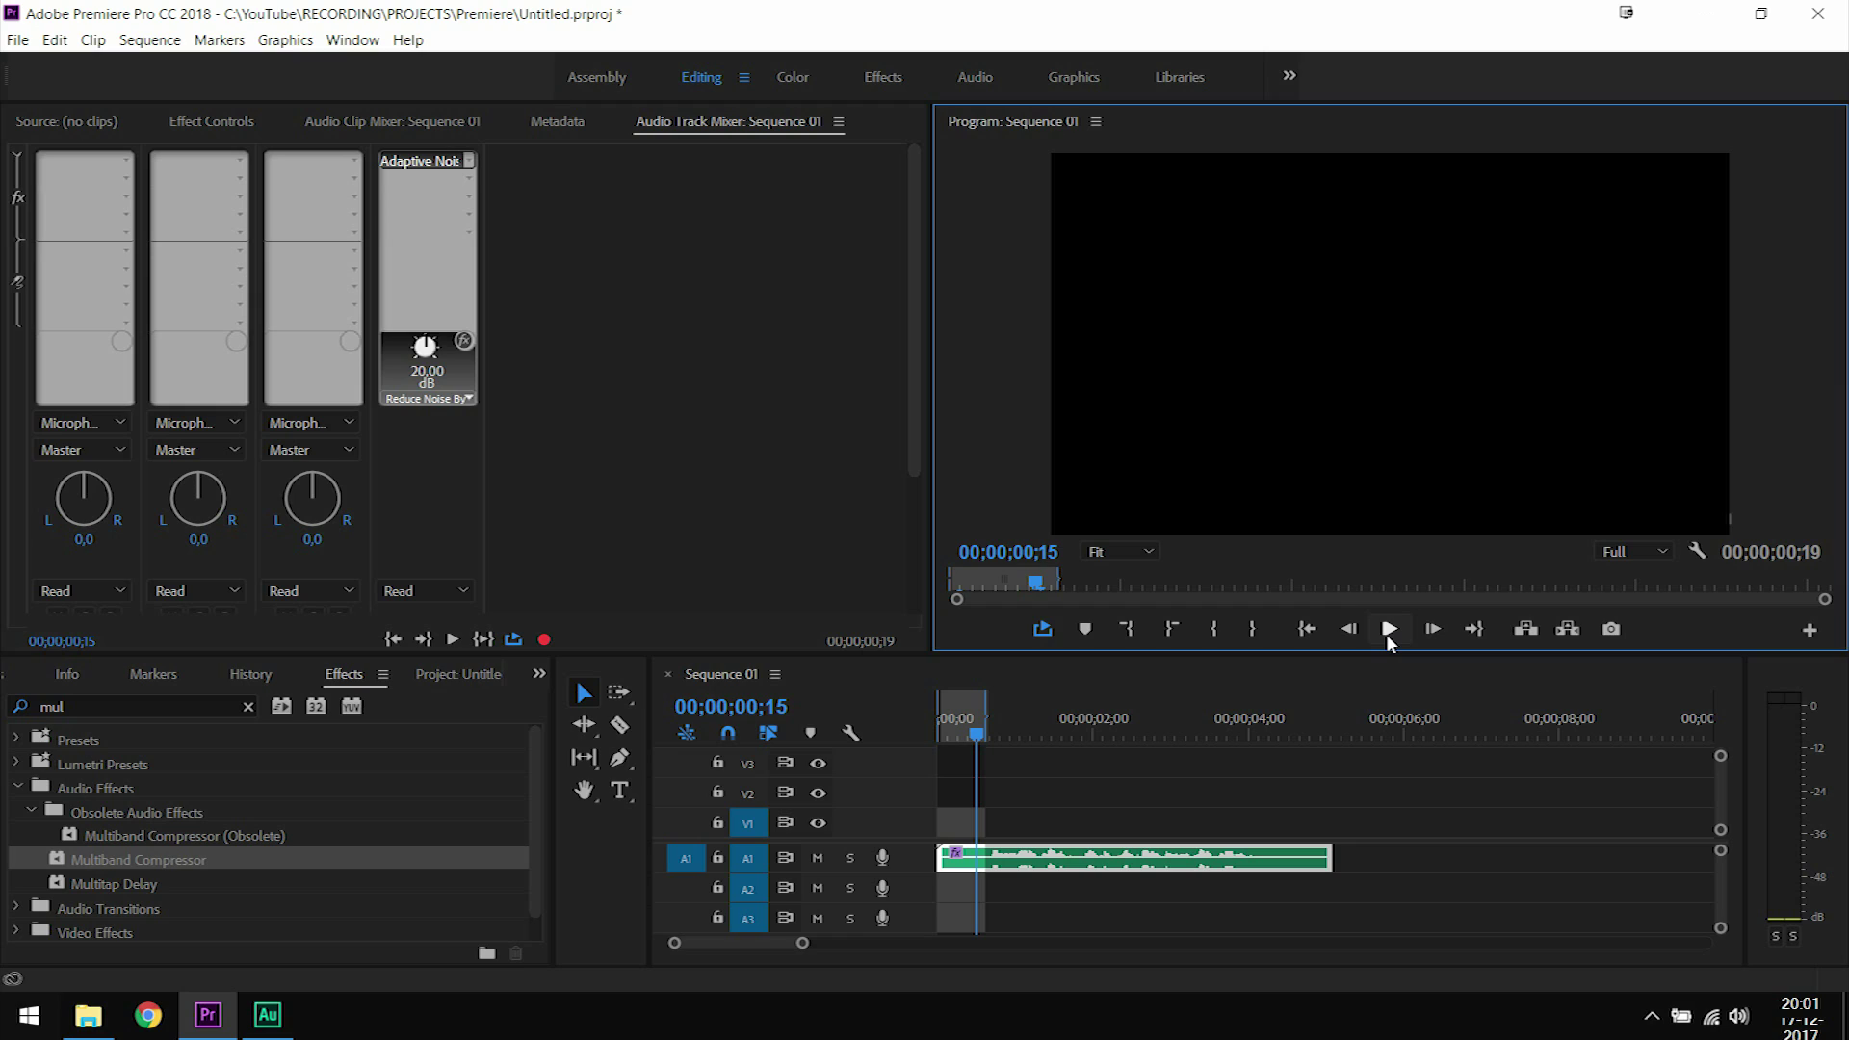
{"action": "left_click", "coordinate": [1308, 633]}
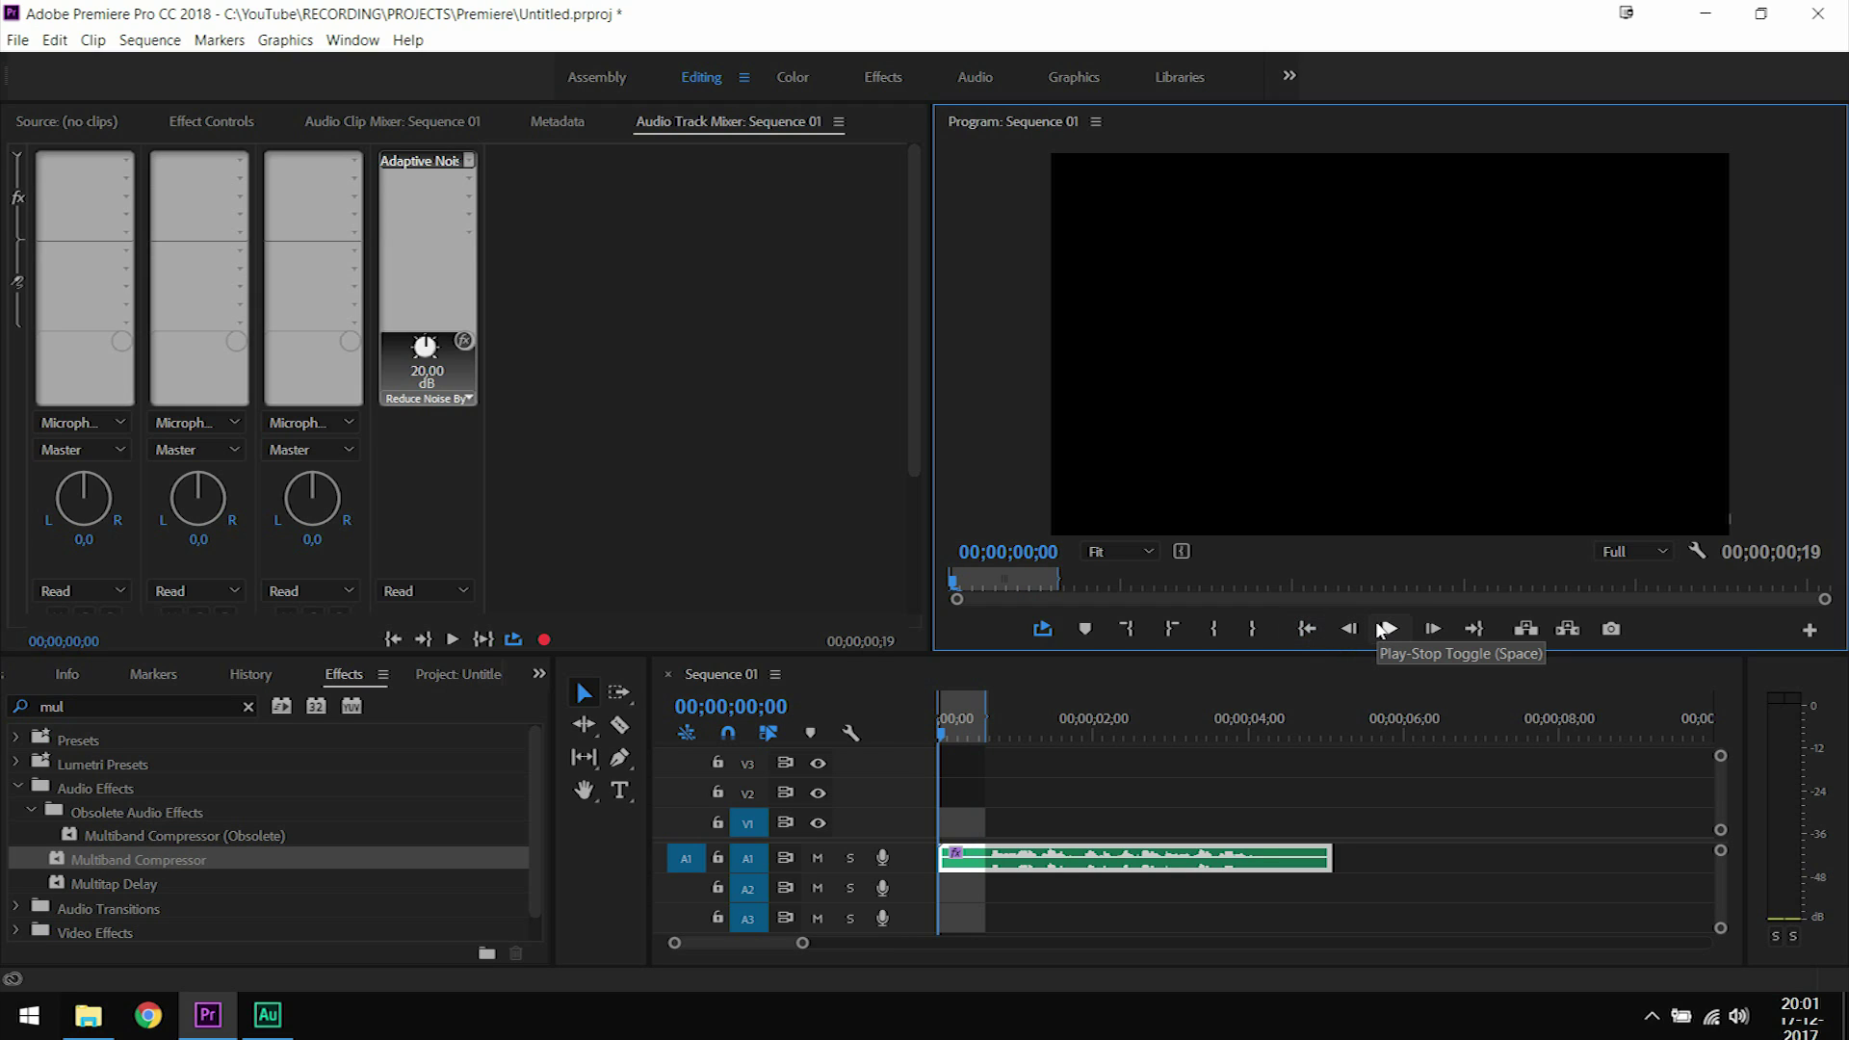
{"action": "left_click", "coordinate": [1383, 631]}
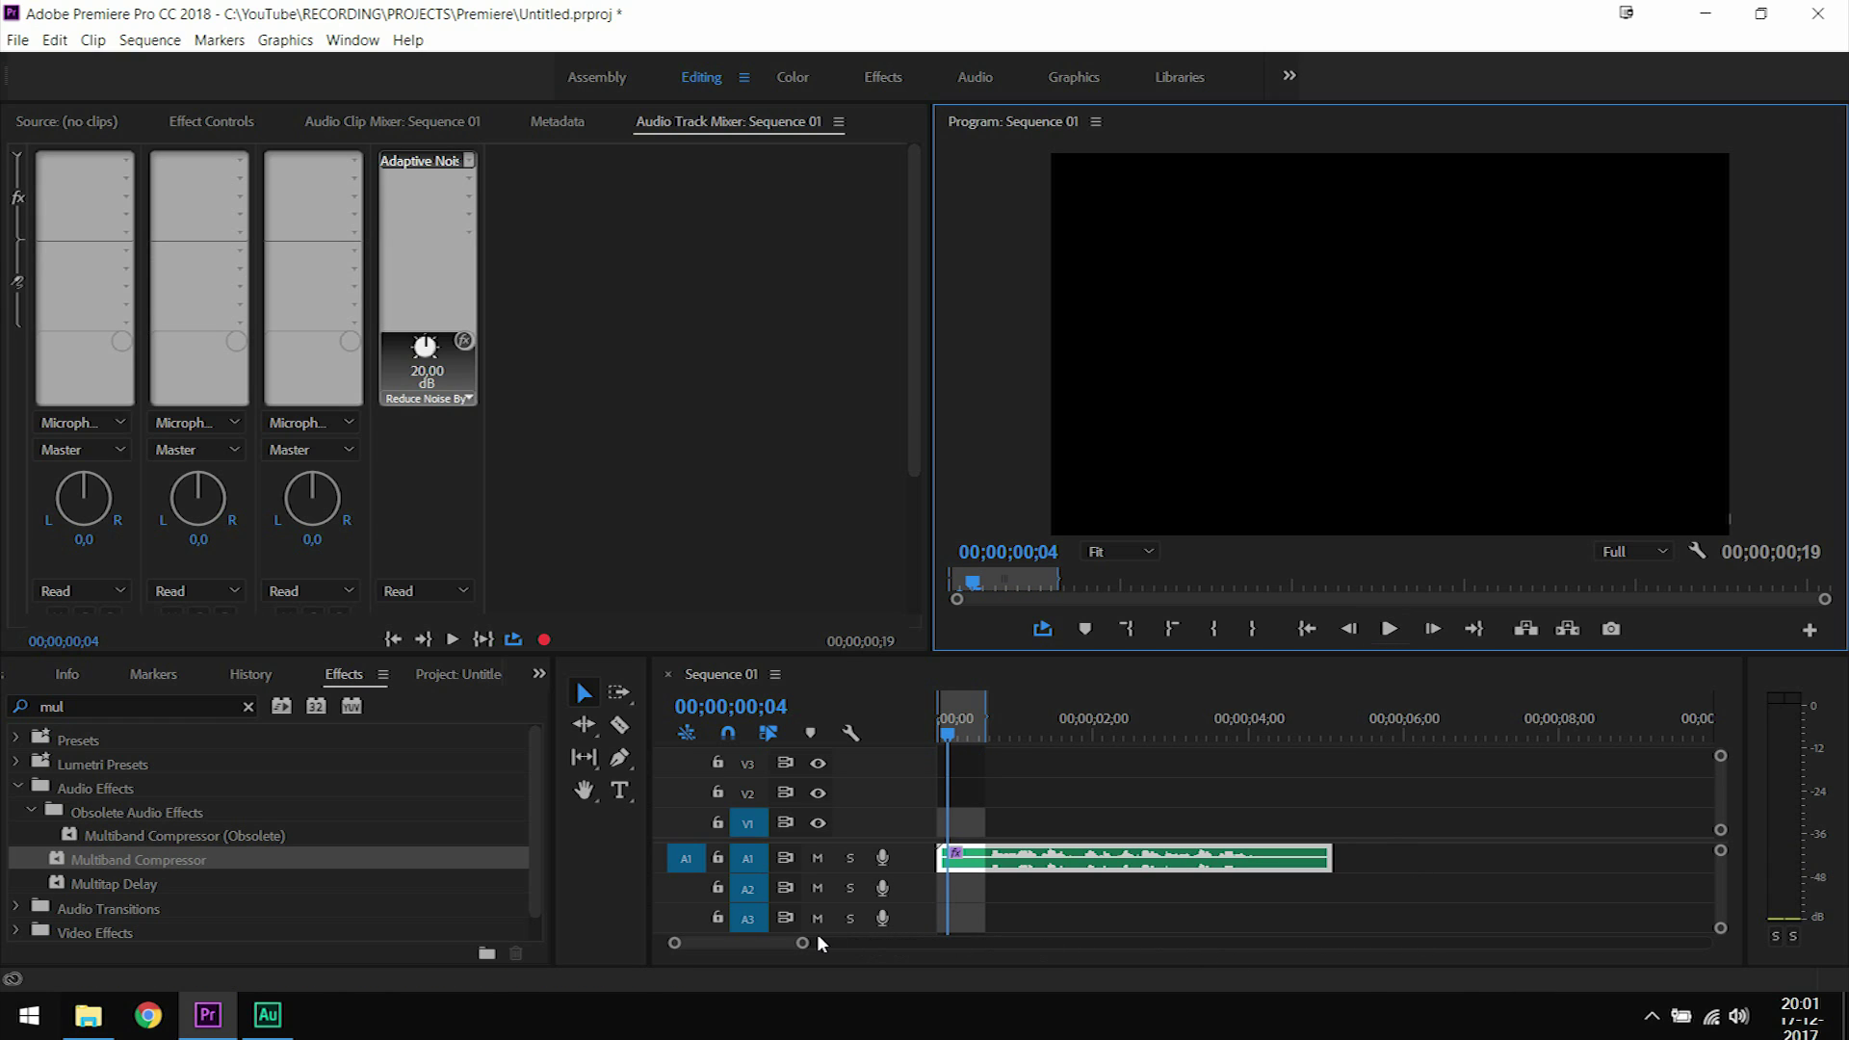
Add Volume Level keyframes to the untitled.wav clip at 00;00;00;00 and 00;00;00;07
{"action": "left_click_drag", "start_coordinate": [800, 942], "coordinate": [742, 943]}
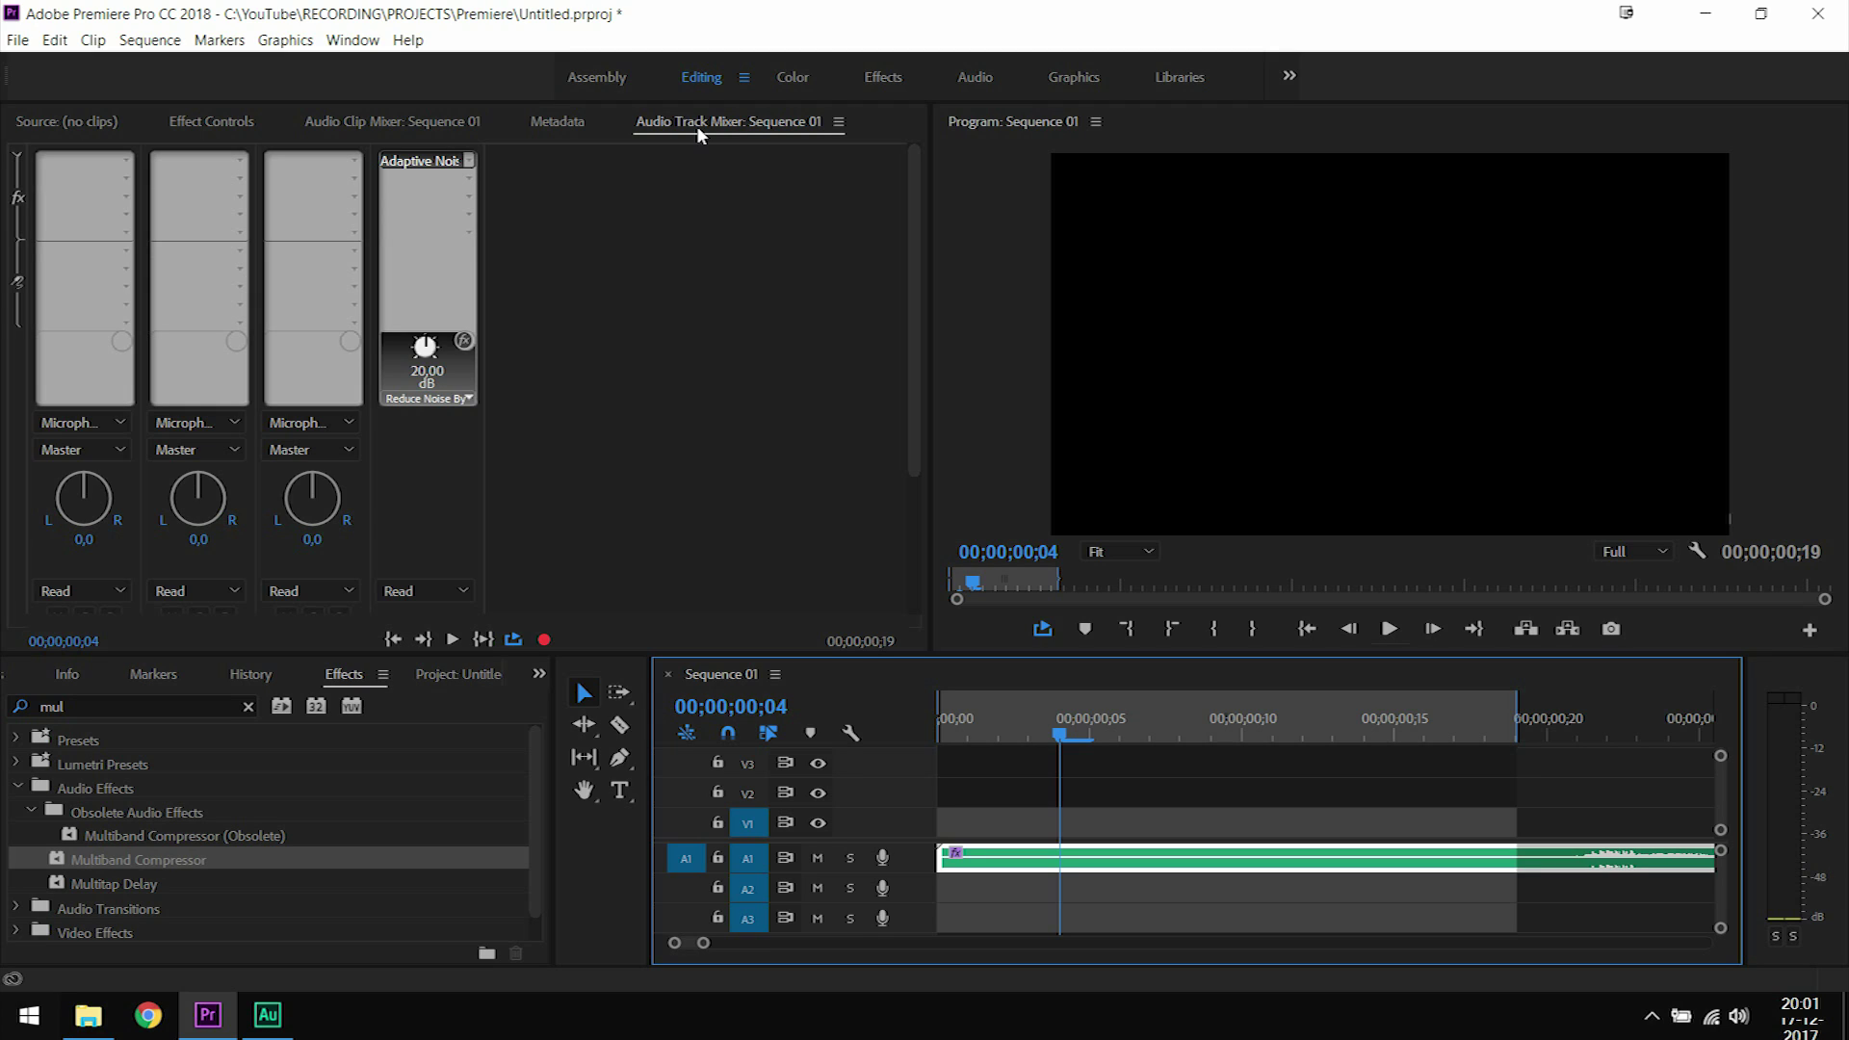
{"action": "left_click", "coordinate": [113, 704]}
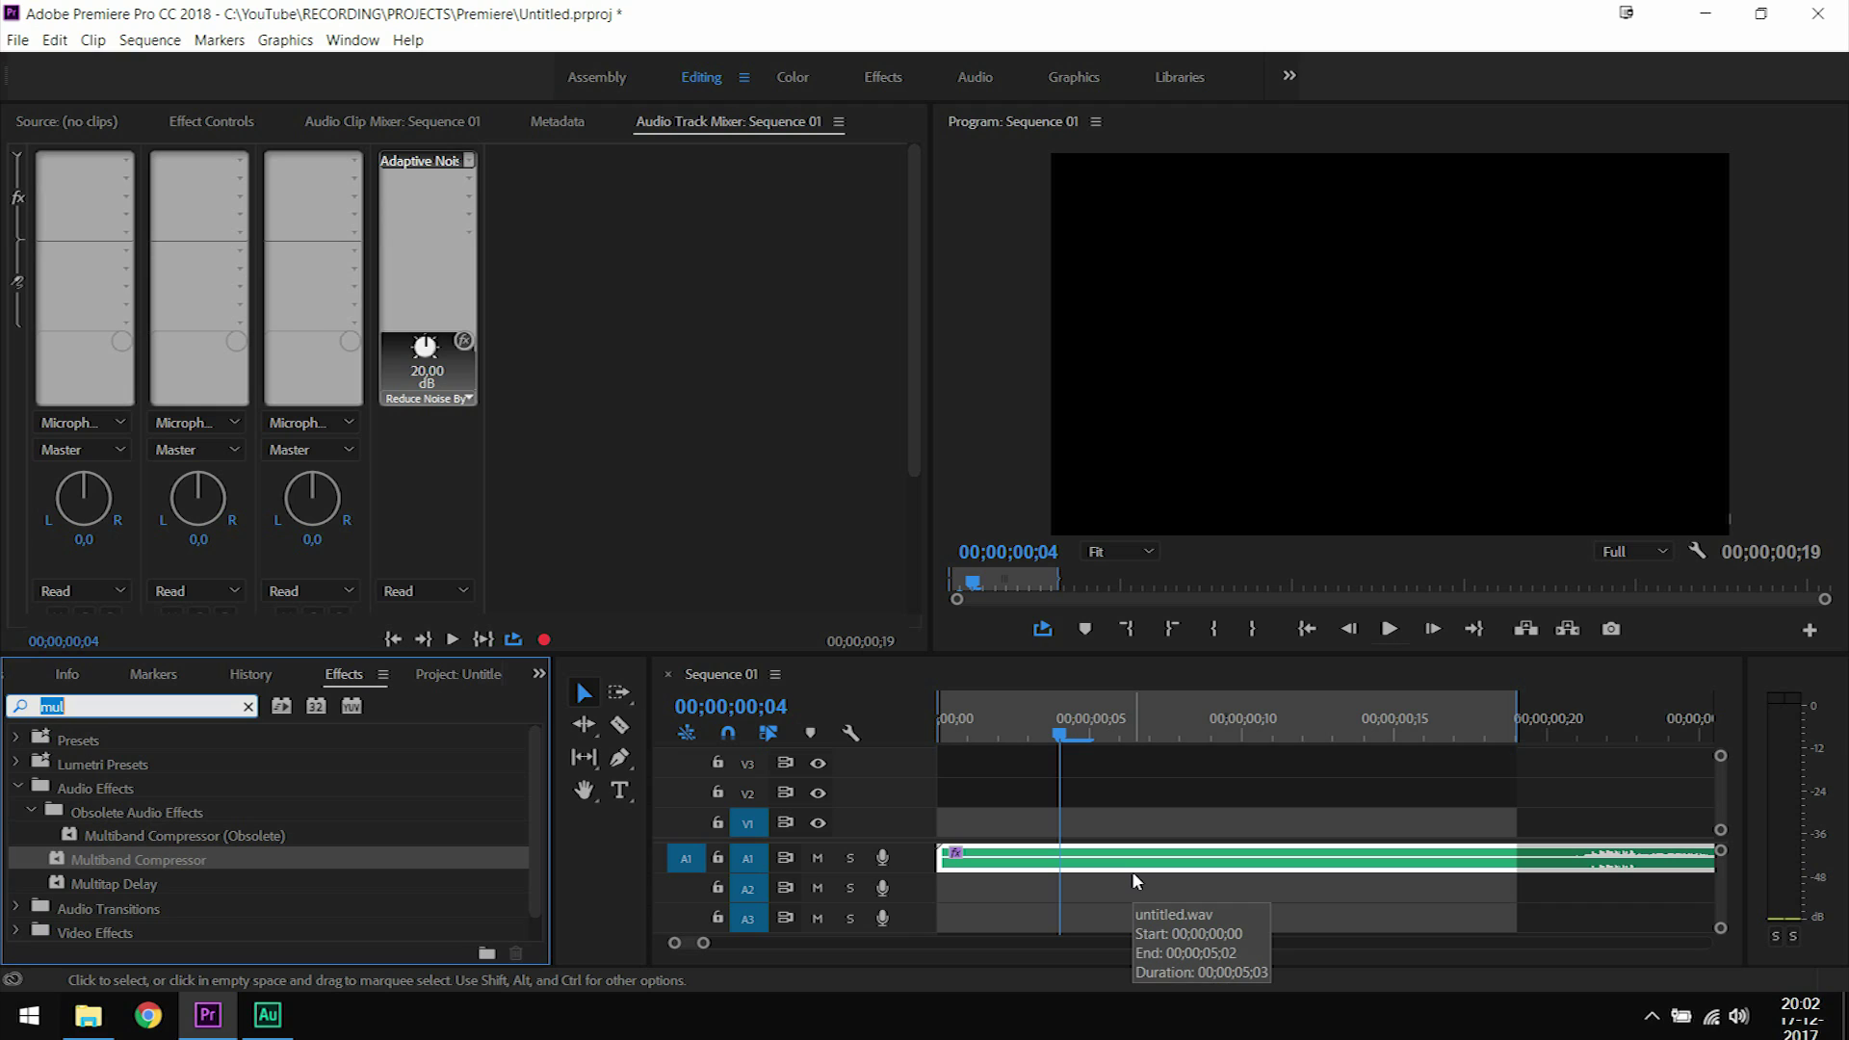
{"action": "left_click_drag", "start_coordinate": [1059, 738], "coordinate": [939, 751]}
{"action": "left_click", "coordinate": [202, 123]}
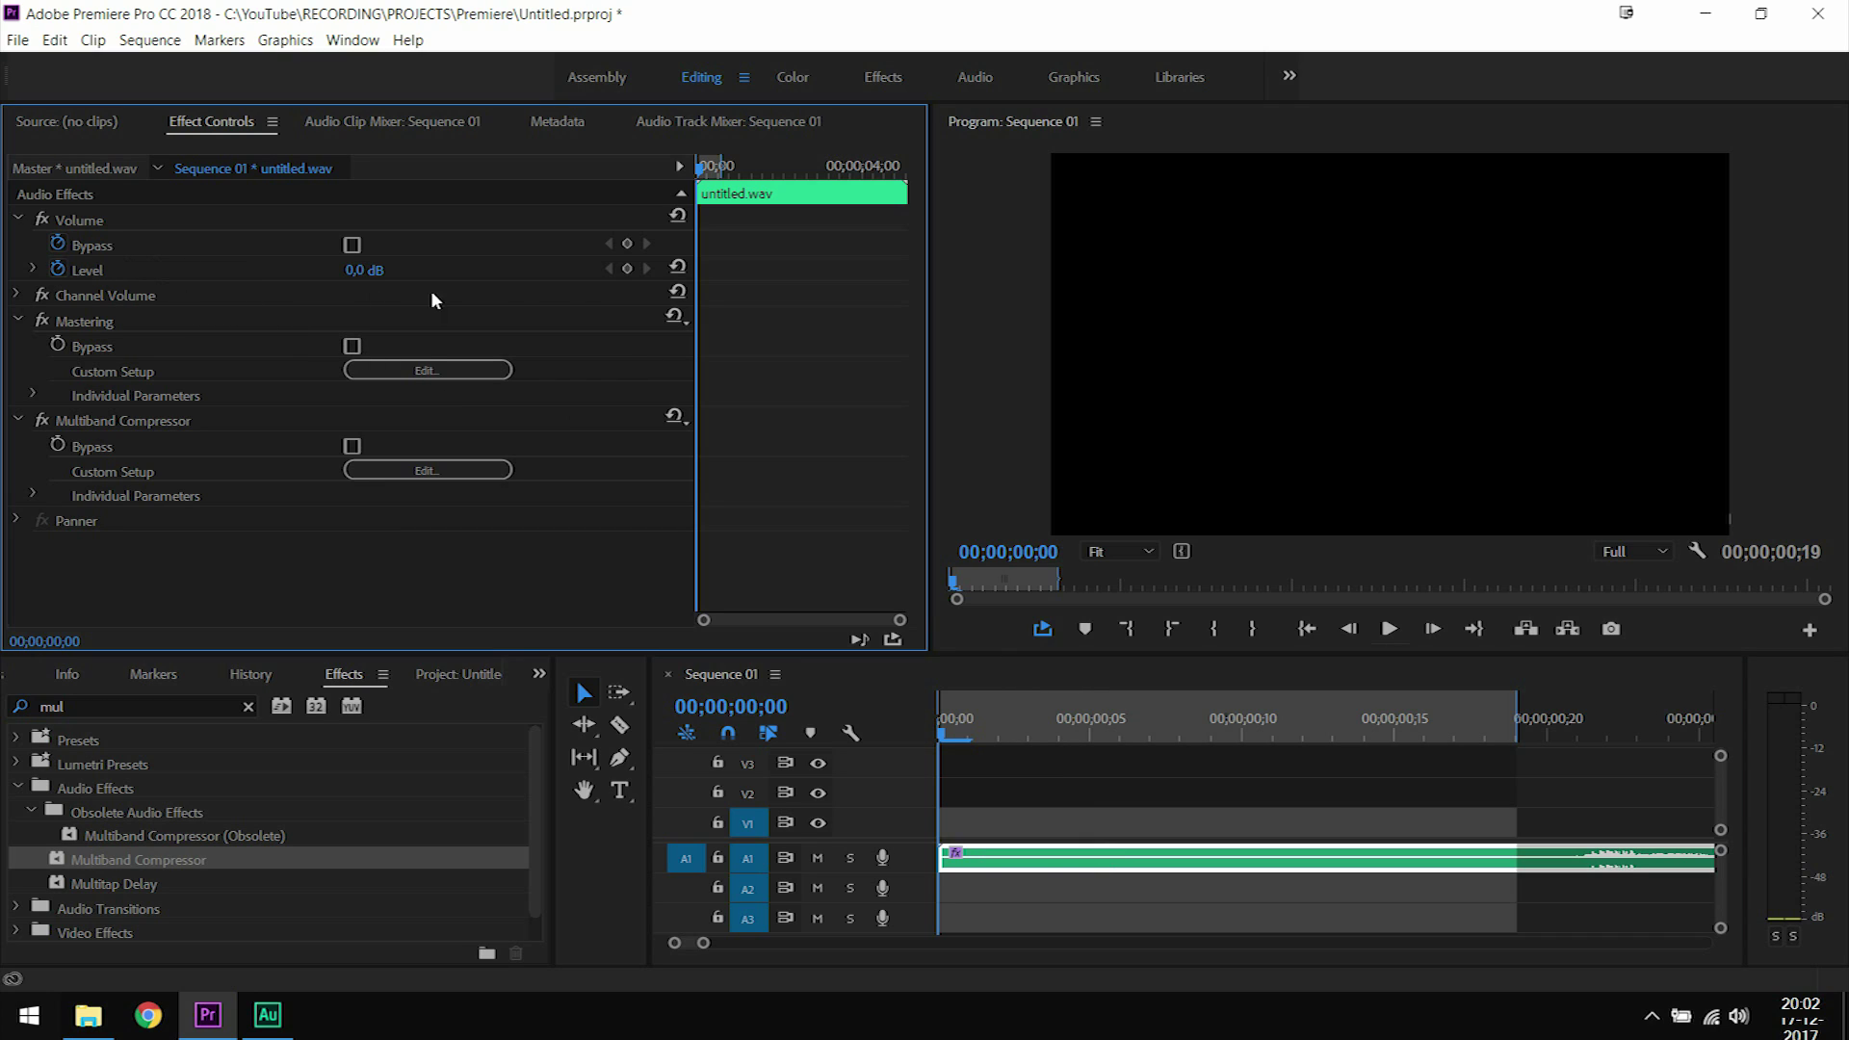
{"action": "left_click", "coordinate": [627, 269]}
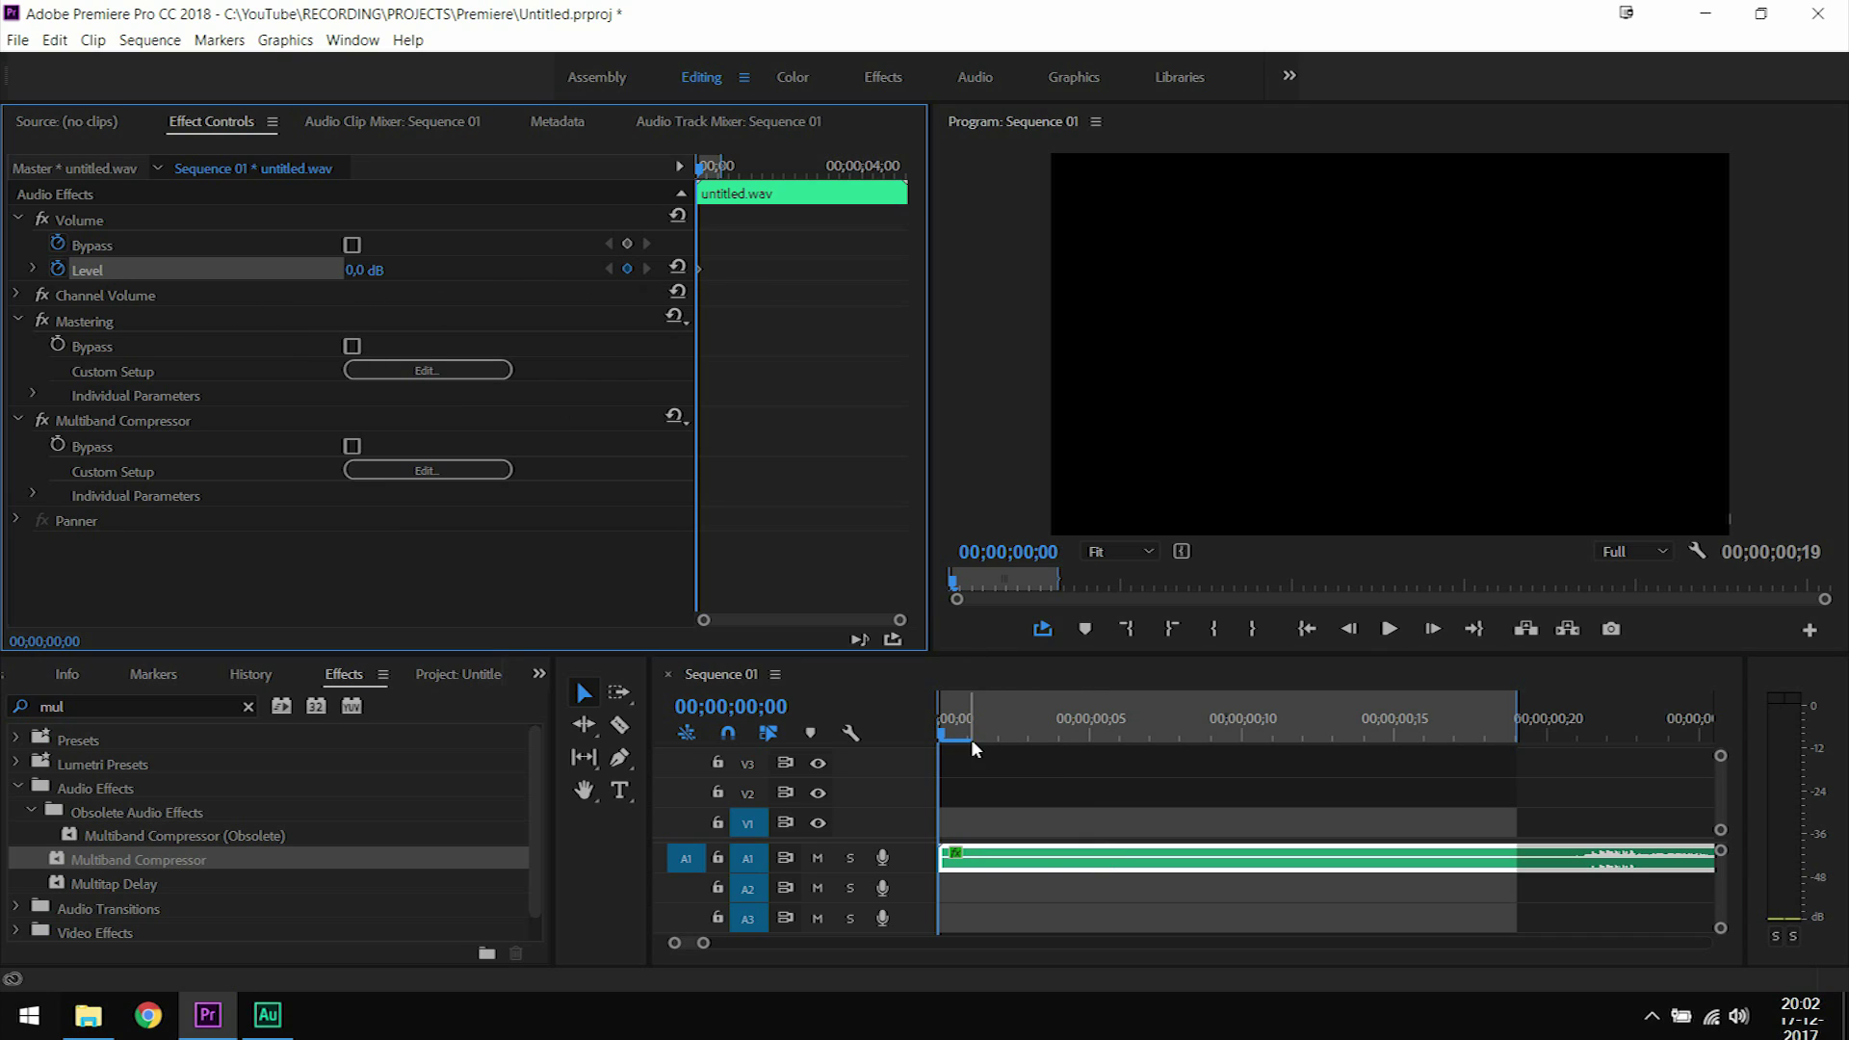
{"action": "left_click_drag", "start_coordinate": [959, 725], "coordinate": [1142, 713]}
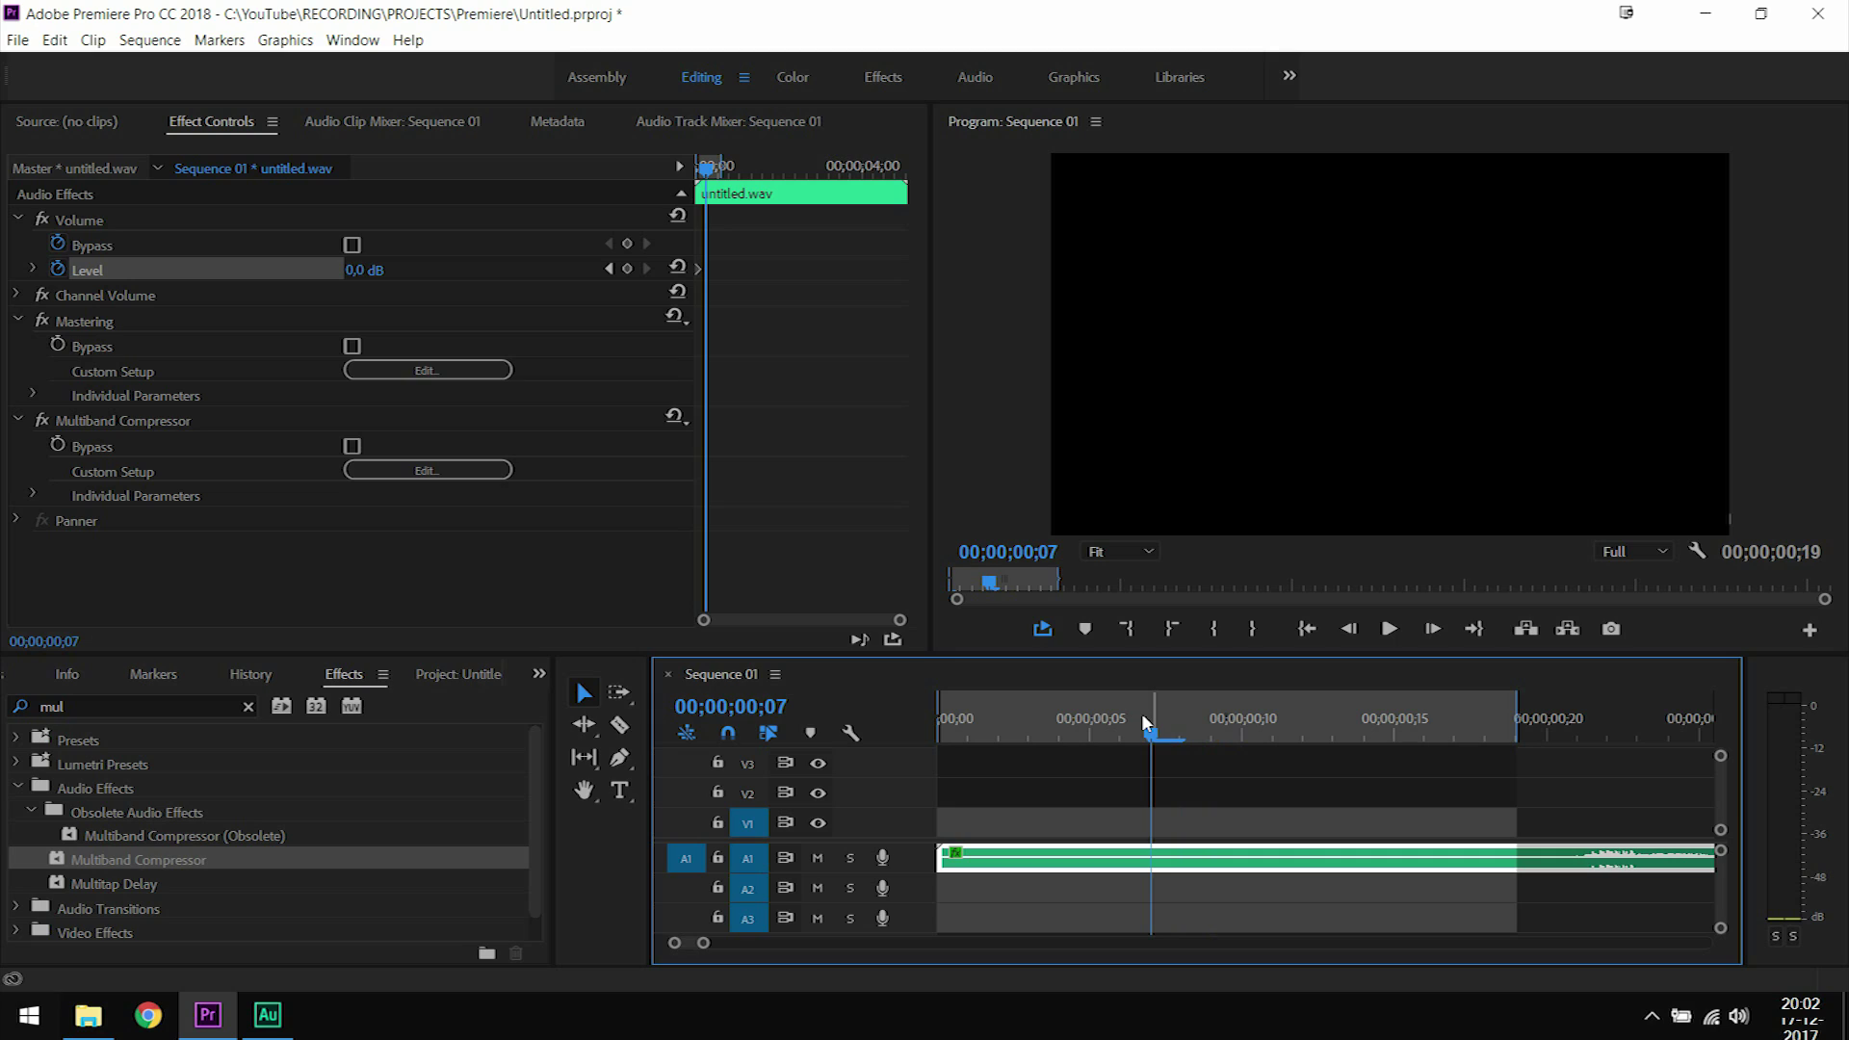
{"action": "left_click", "coordinate": [631, 272]}
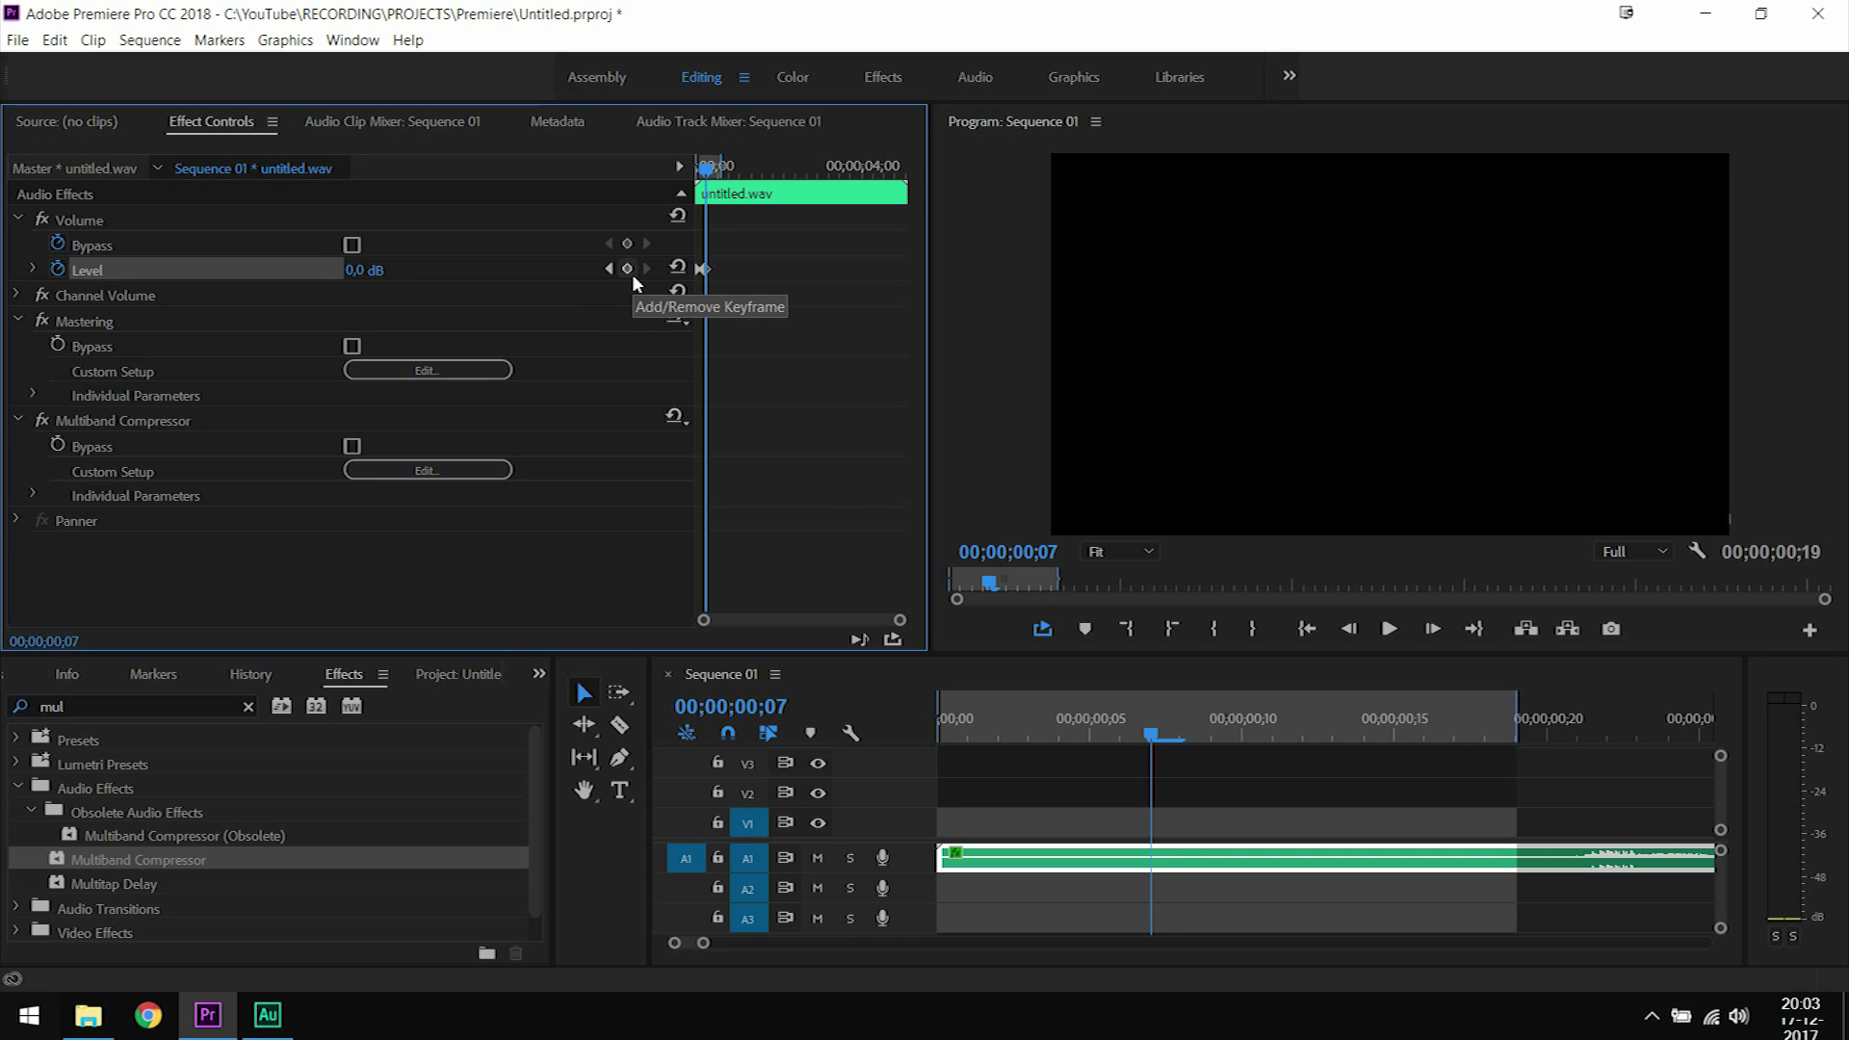
Set the first Volume Level keyframe to -287.5 dB and play the start of the clip to check the fade-in
{"action": "left_click", "coordinate": [614, 267]}
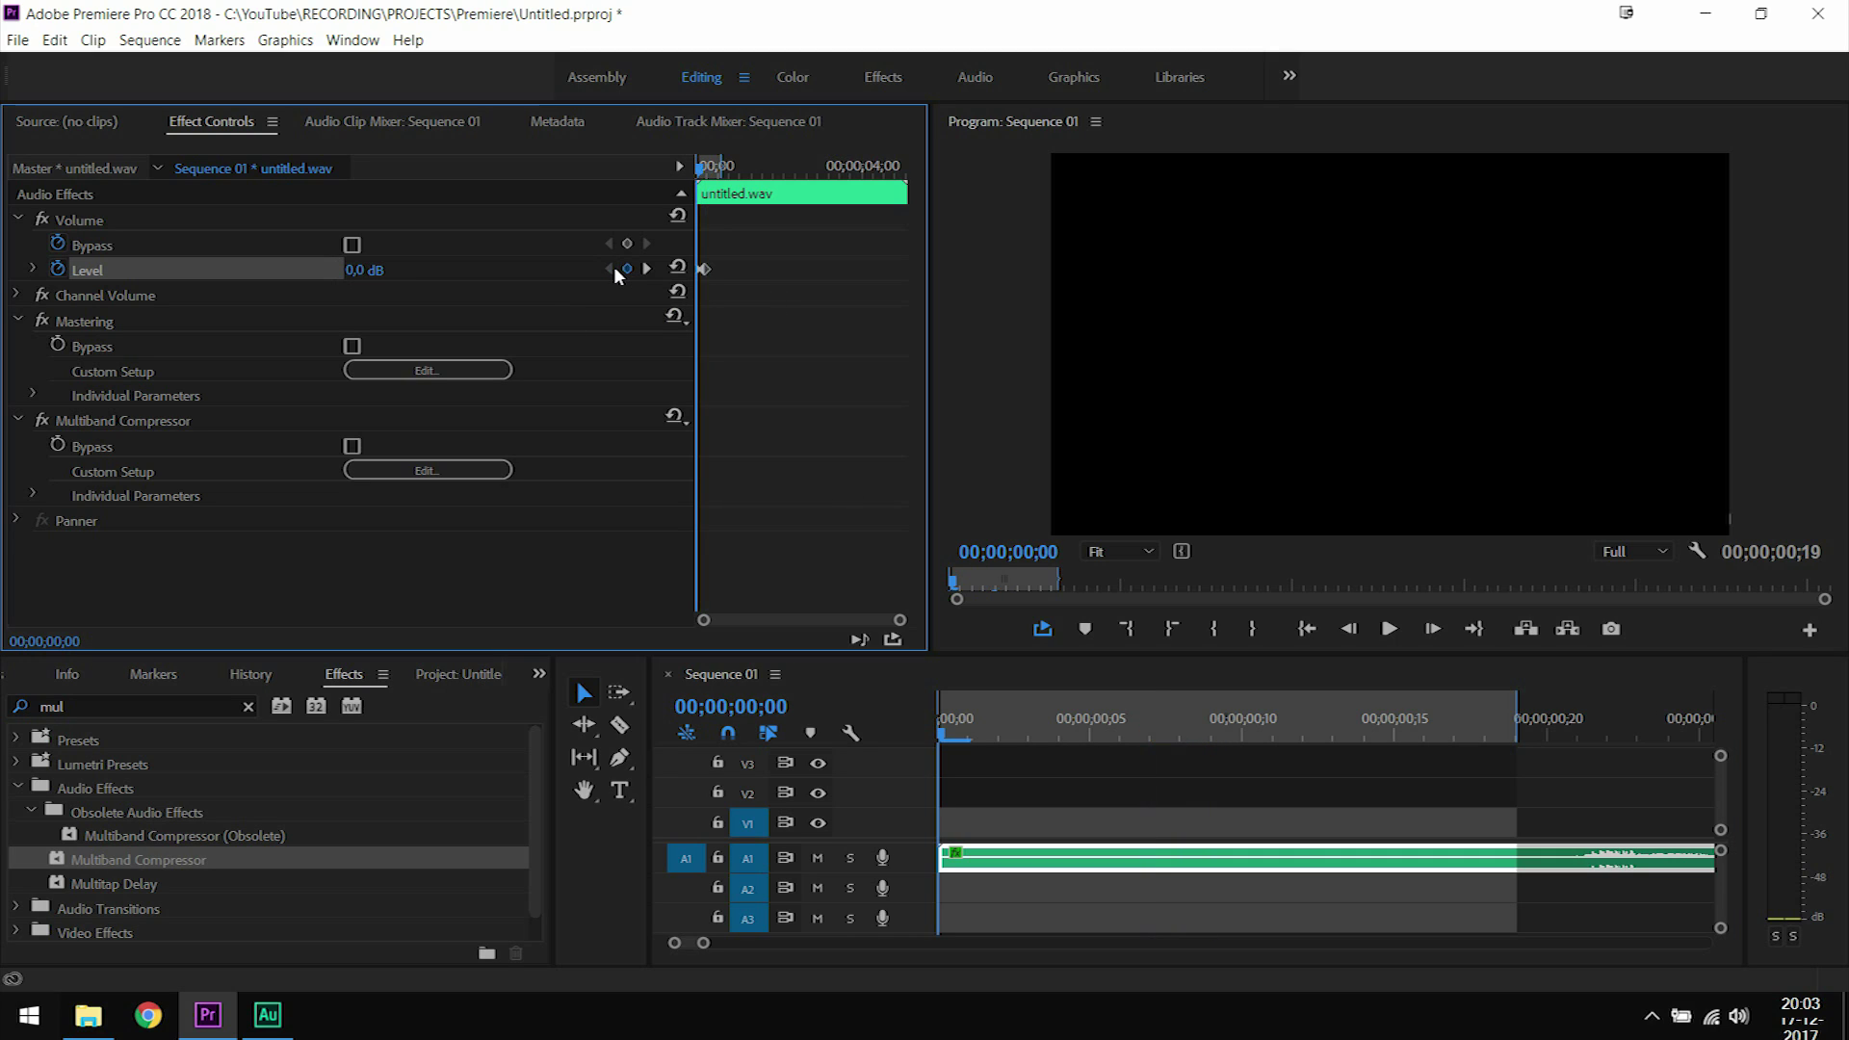
{"action": "mouse_move", "coordinate": [378, 276]}
{"action": "left_mouse_down"}
{"action": "mouse_move", "coordinate": [357, 274]}
{"action": "mouse_move", "coordinate": [381, 270]}
{"action": "left_mouse_up"}
{"action": "left_click", "coordinate": [1389, 628]}
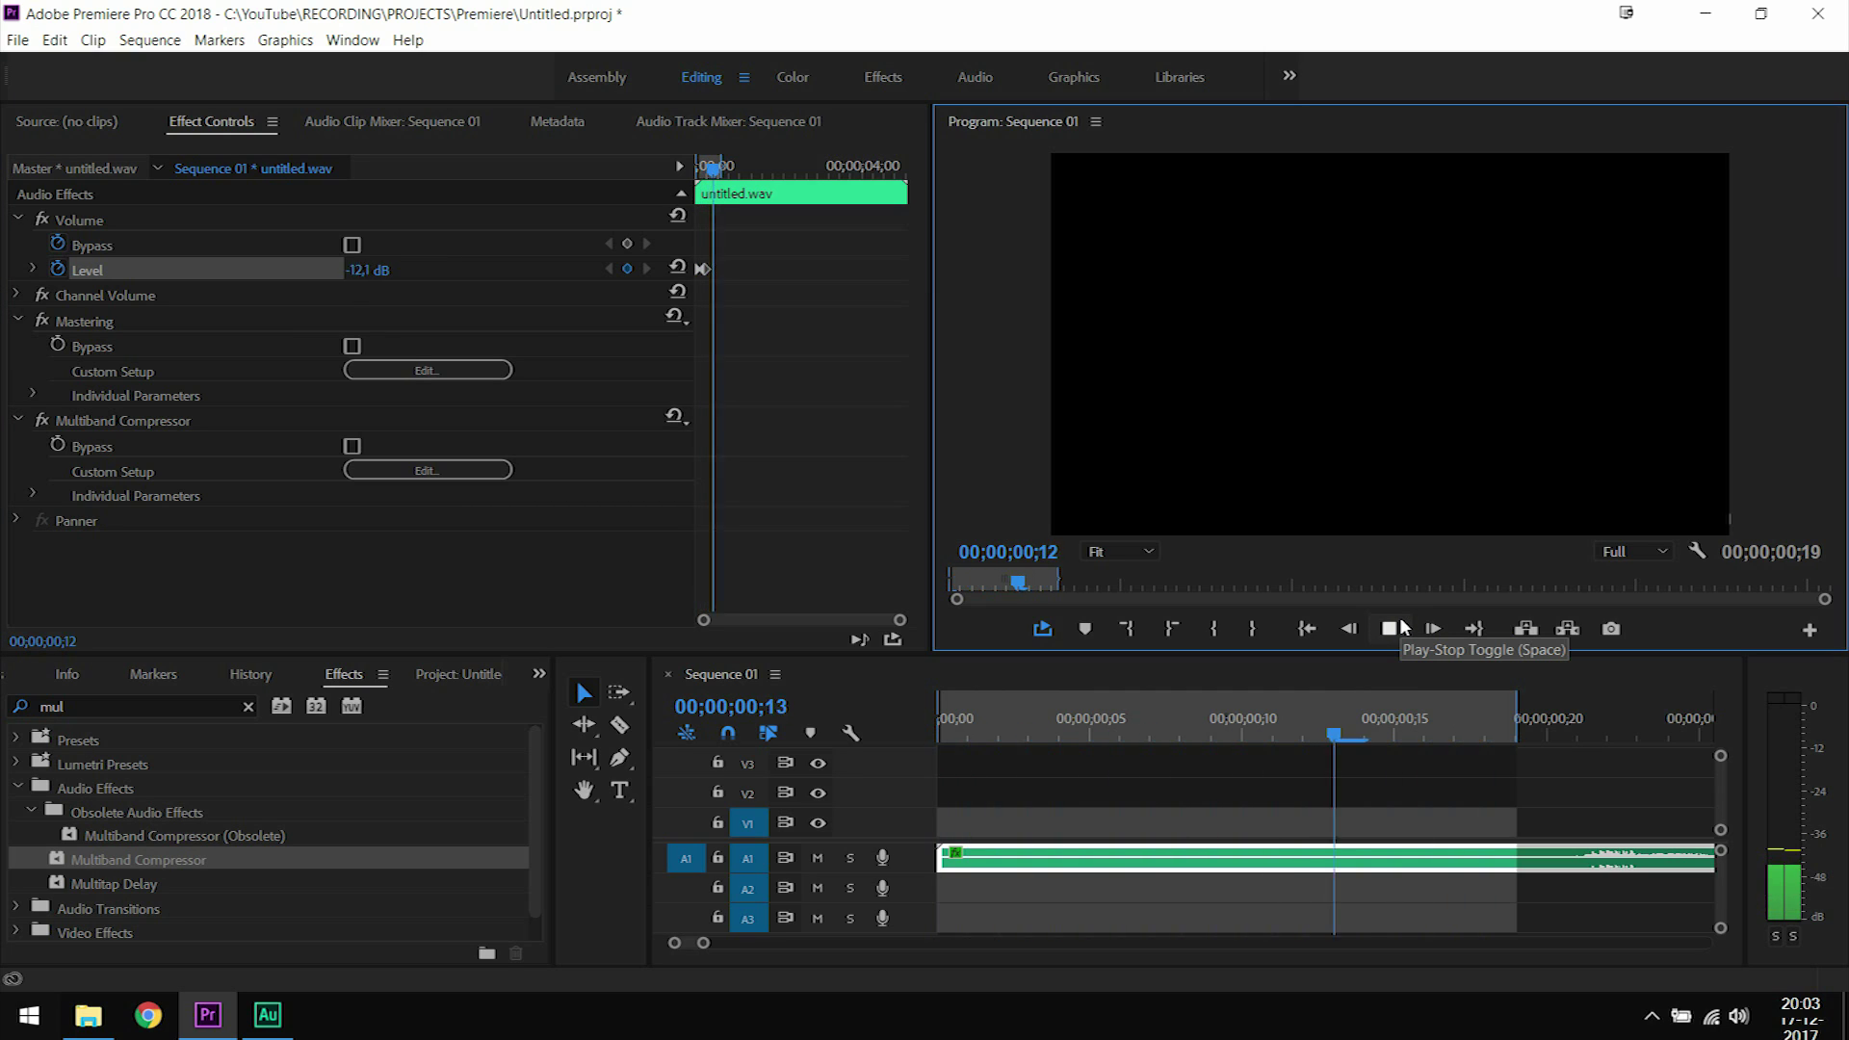
{"action": "left_click", "coordinate": [1396, 627]}
{"action": "key", "text": "Home"}
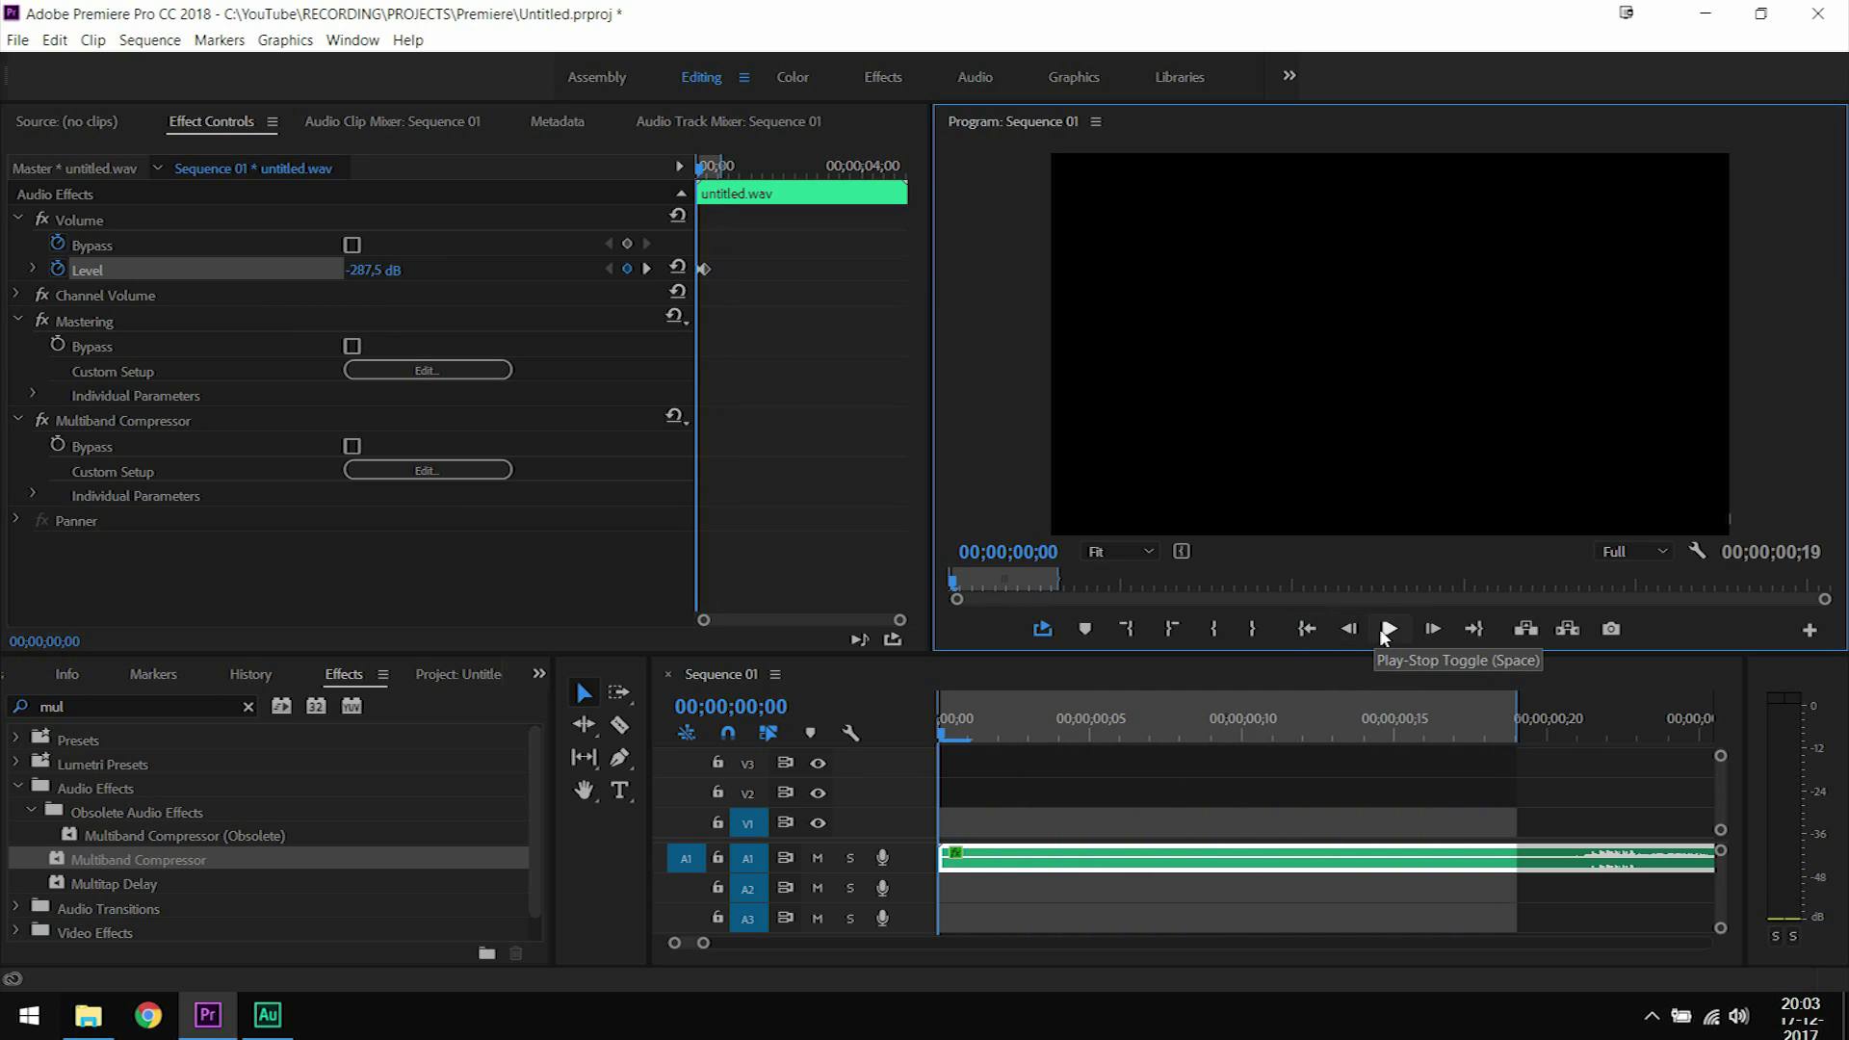
{"action": "left_click", "coordinate": [1387, 630]}
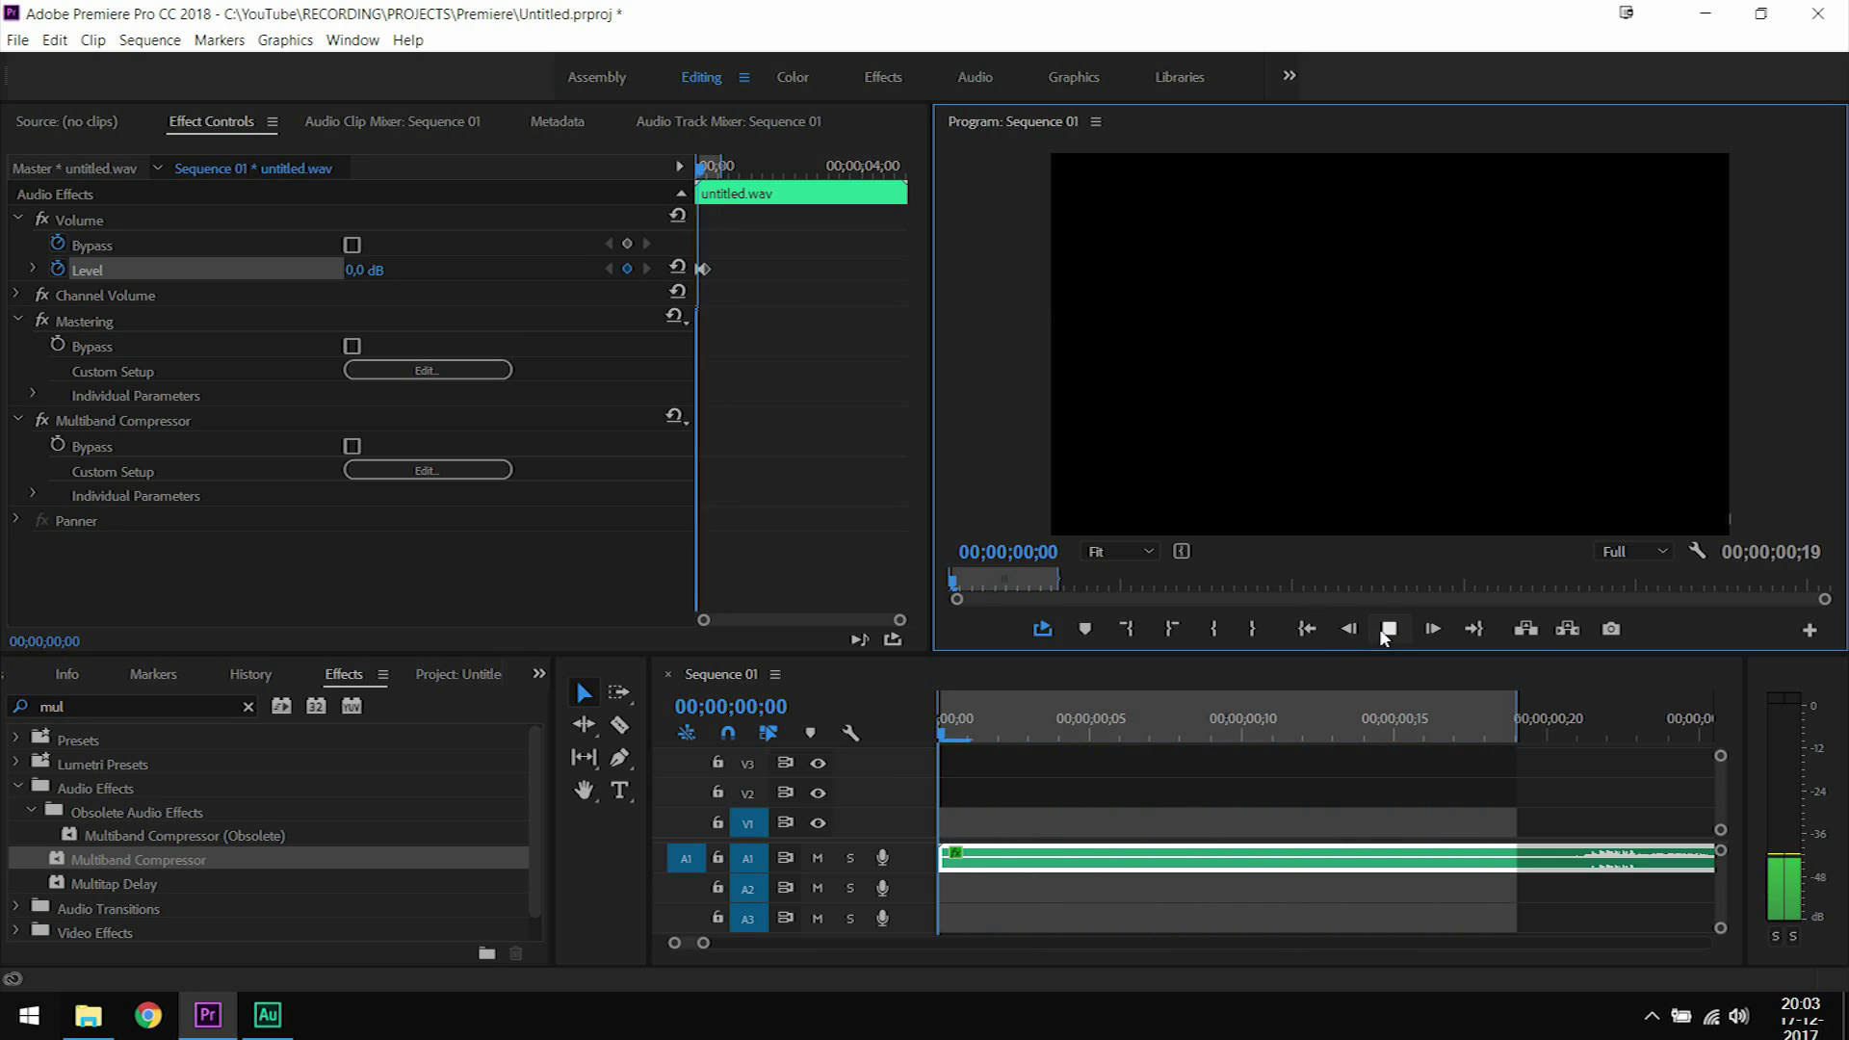
{"action": "left_click", "coordinate": [1388, 629]}
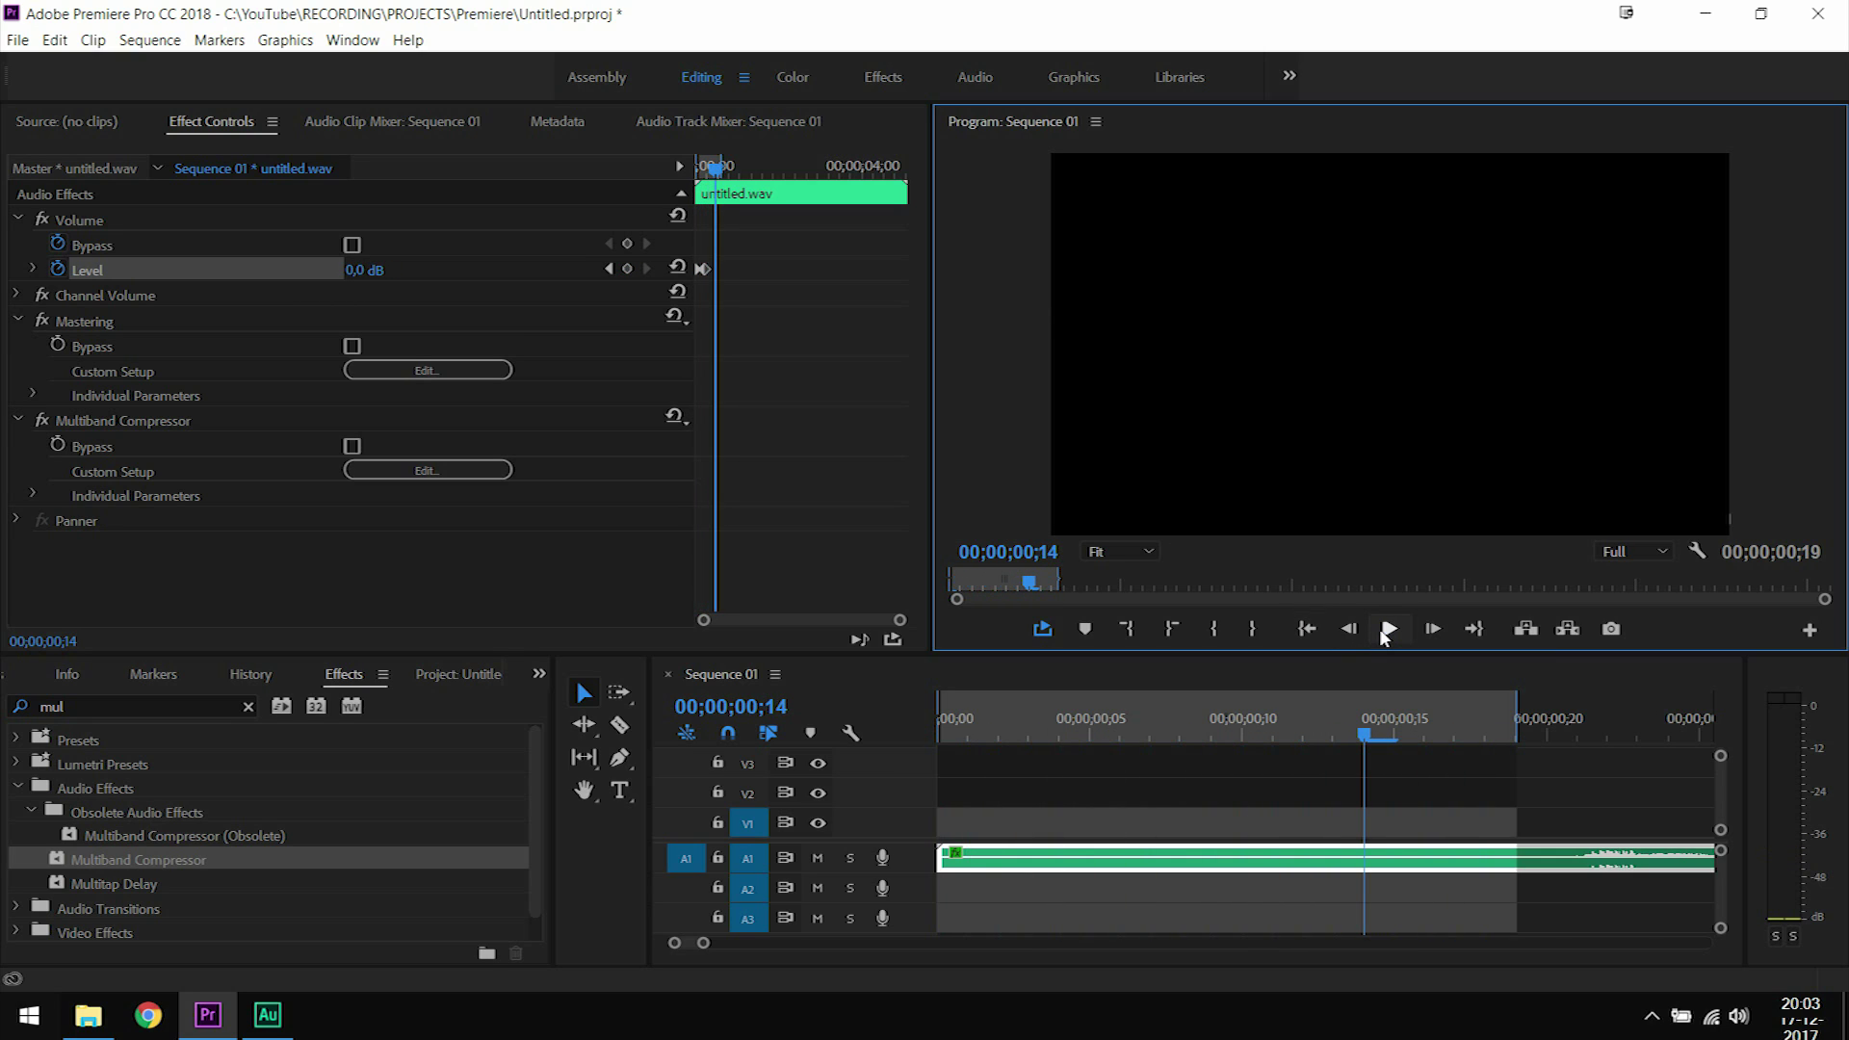